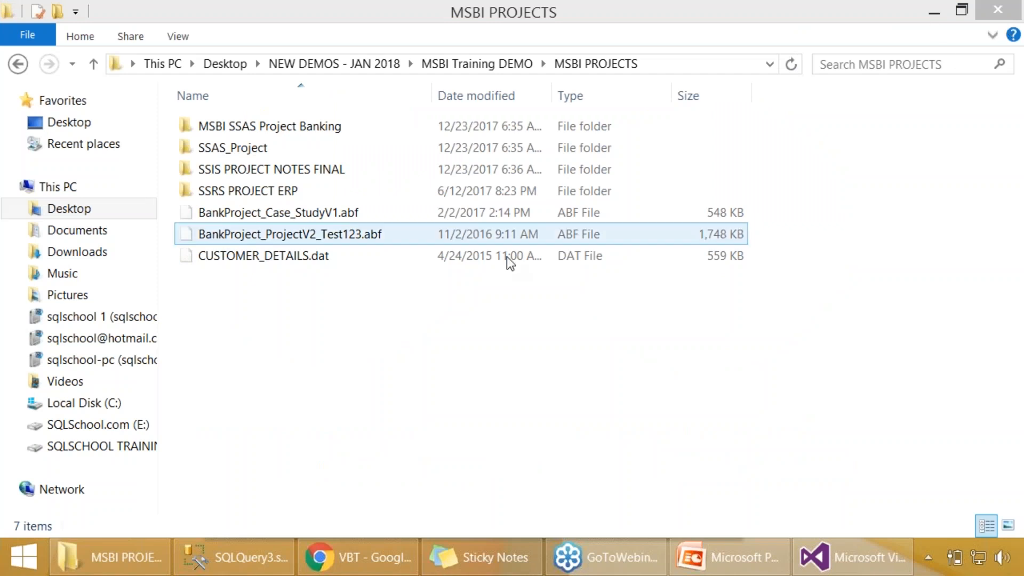
# - Open the SSIS PROJECT NOTES FINAL folder inside MSBI PROJECTS
pyautogui.click(410, 333)
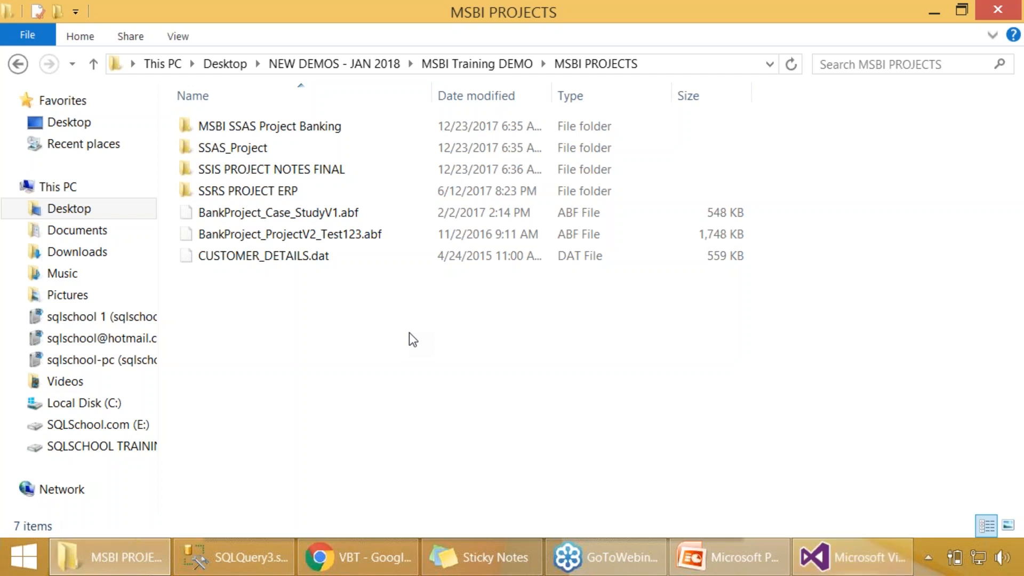
pyautogui.click(344, 239)
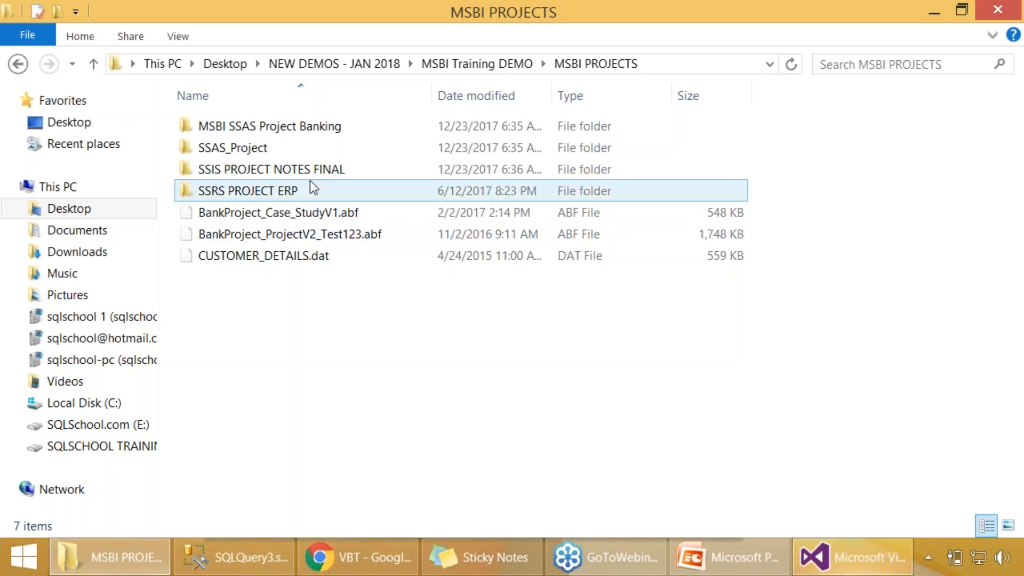
pyautogui.click(278, 140)
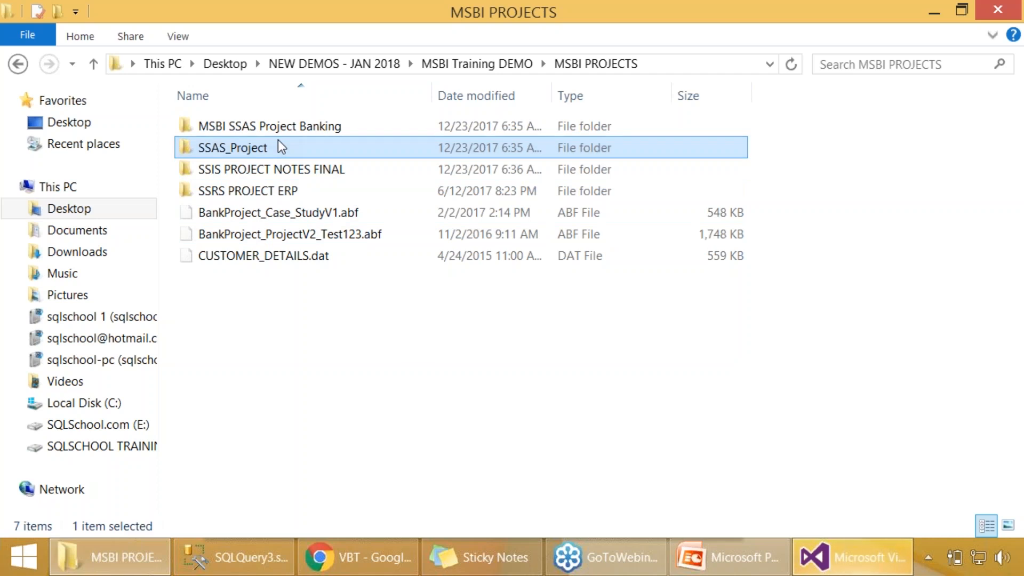
pyautogui.click(288, 171)
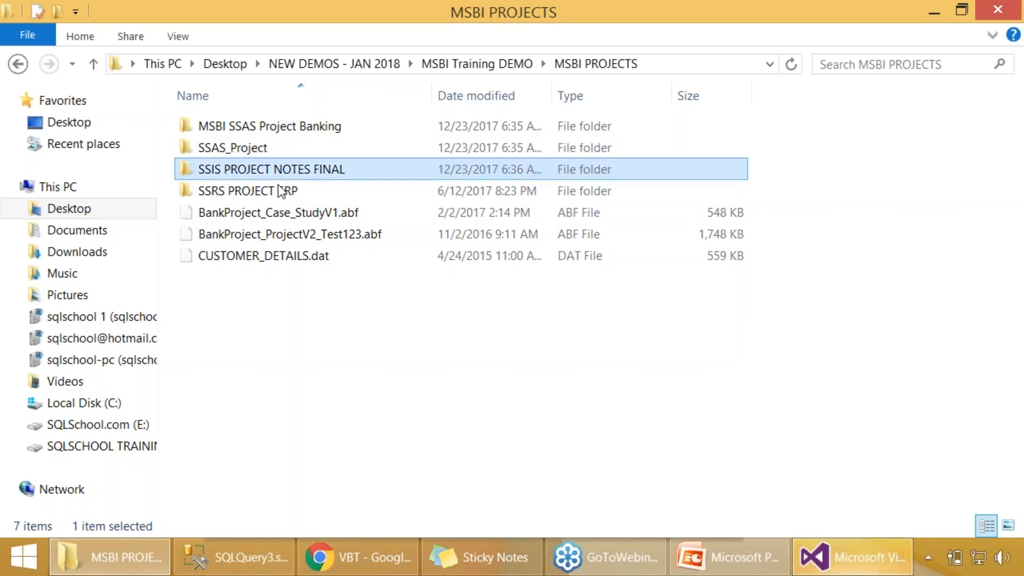
pyautogui.doubleClick(270, 177)
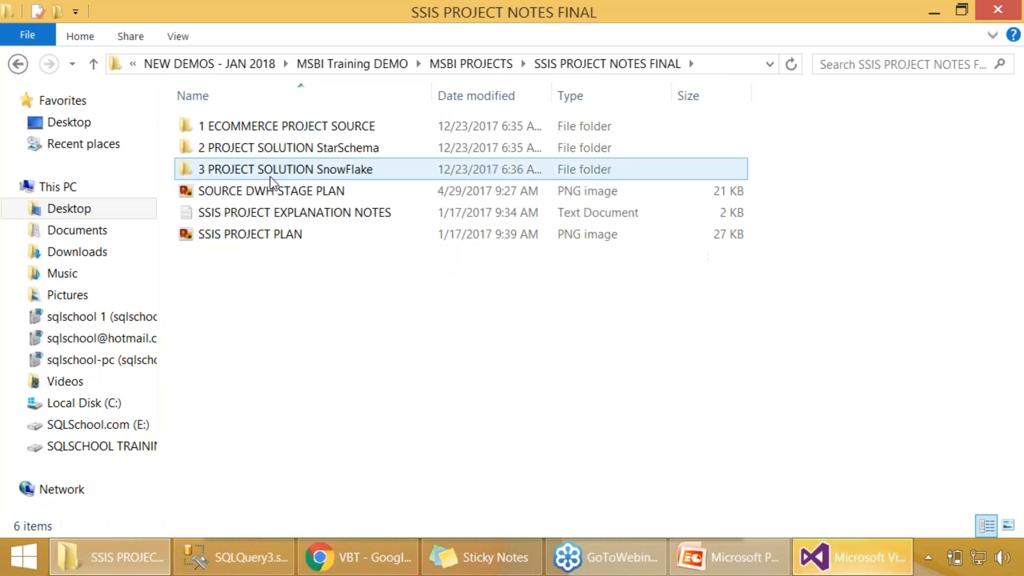
# - Widen the Name column and point out the StarSchema and SnowFlake project solution folders
pyautogui.moveTo(431, 96); pyautogui.dragTo(581, 109)
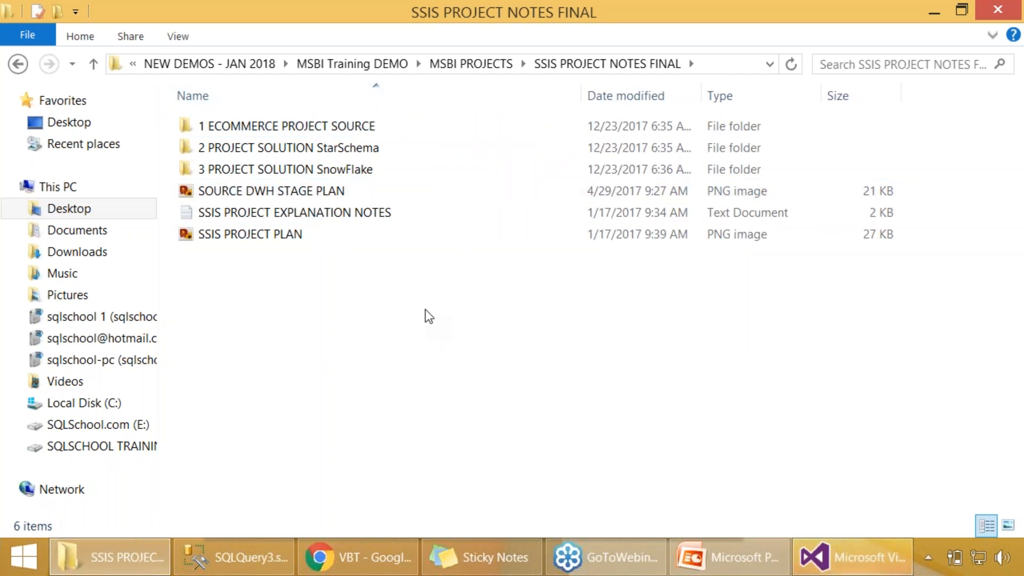
pyautogui.click(346, 148)
pyautogui.click(357, 170)
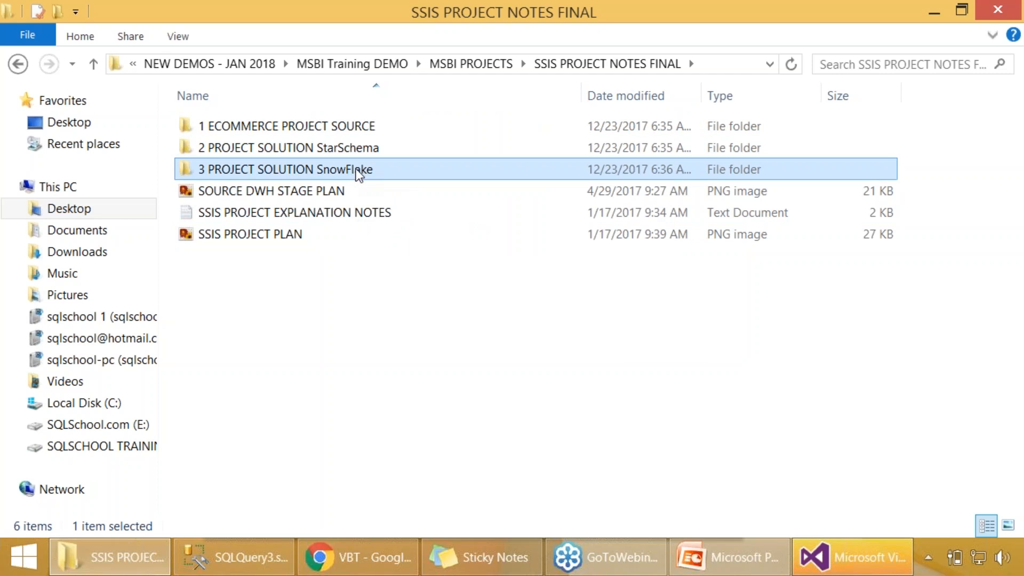
pyautogui.click(376, 359)
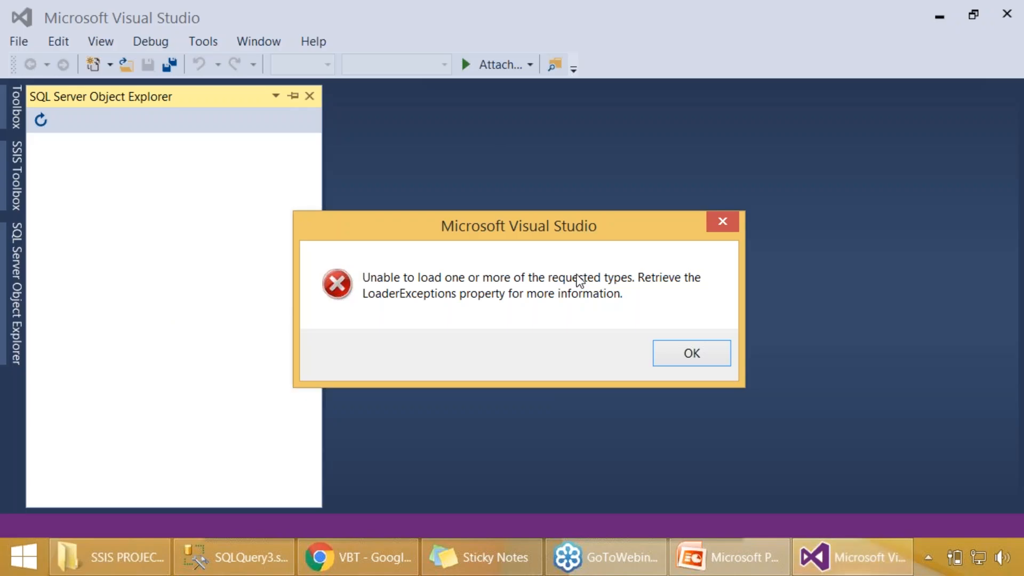
# - Switch to Visual Studio and start opening an existing project, browsing to the NEW DEMOS - JAN 2018 folder
pyautogui.click(709, 359)
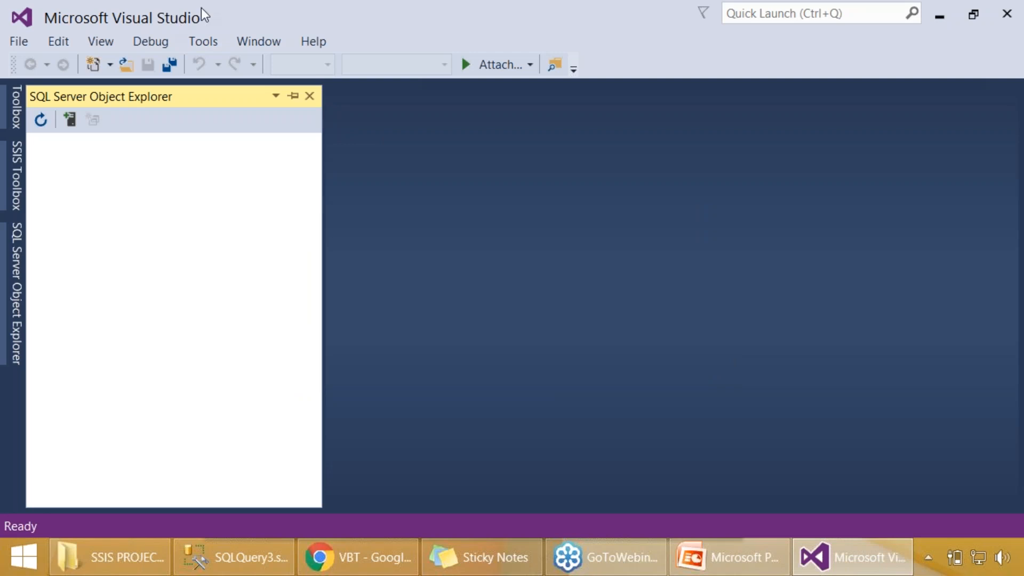
pyautogui.click(23, 44)
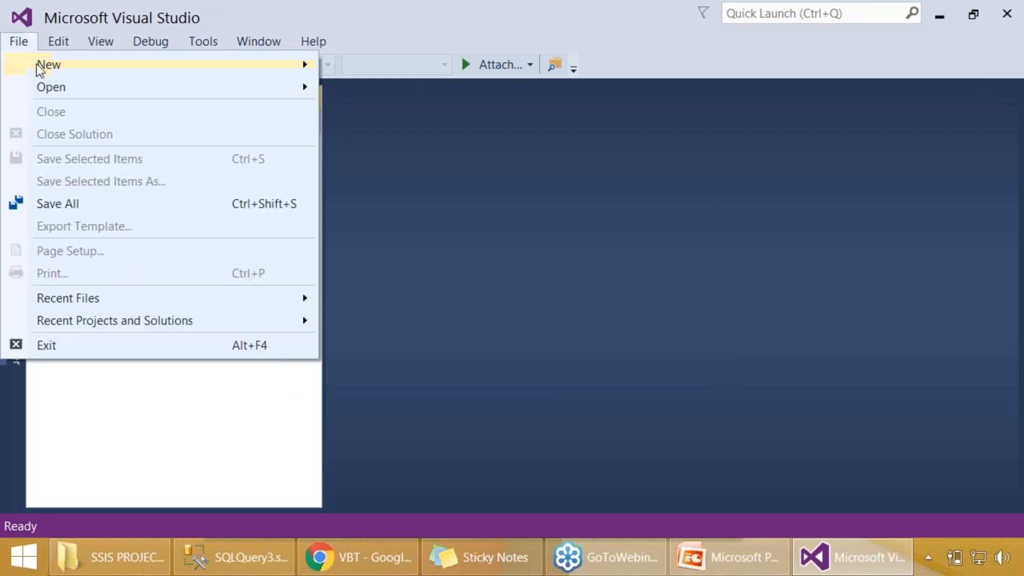
pyautogui.moveTo(47, 86)
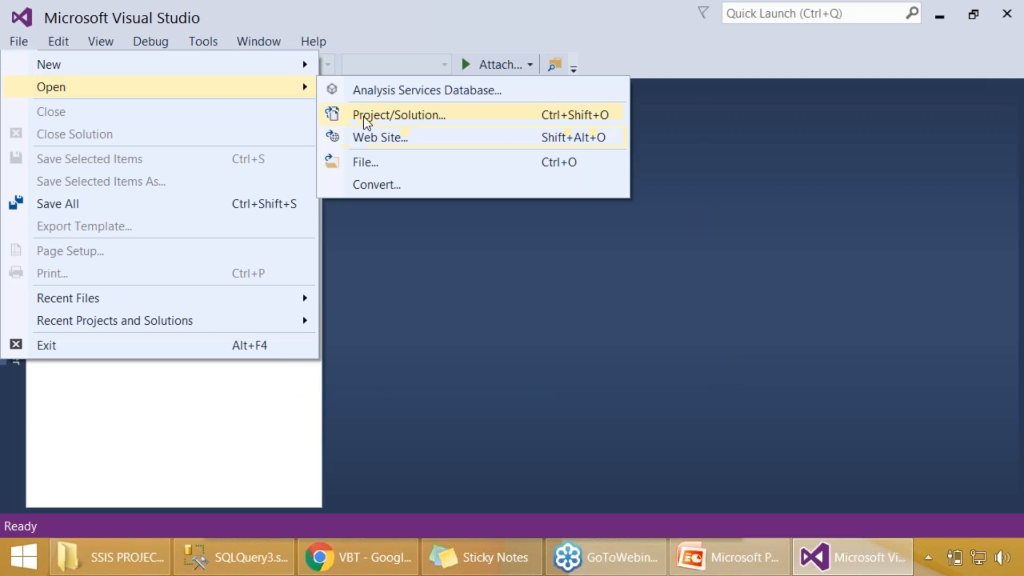
pyautogui.click(389, 113)
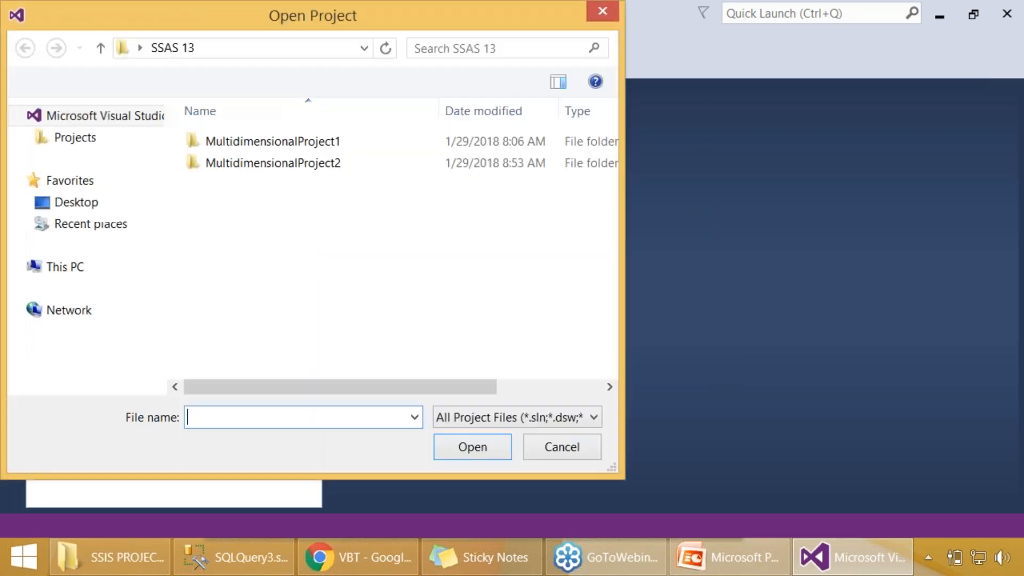
pyautogui.click(140, 48)
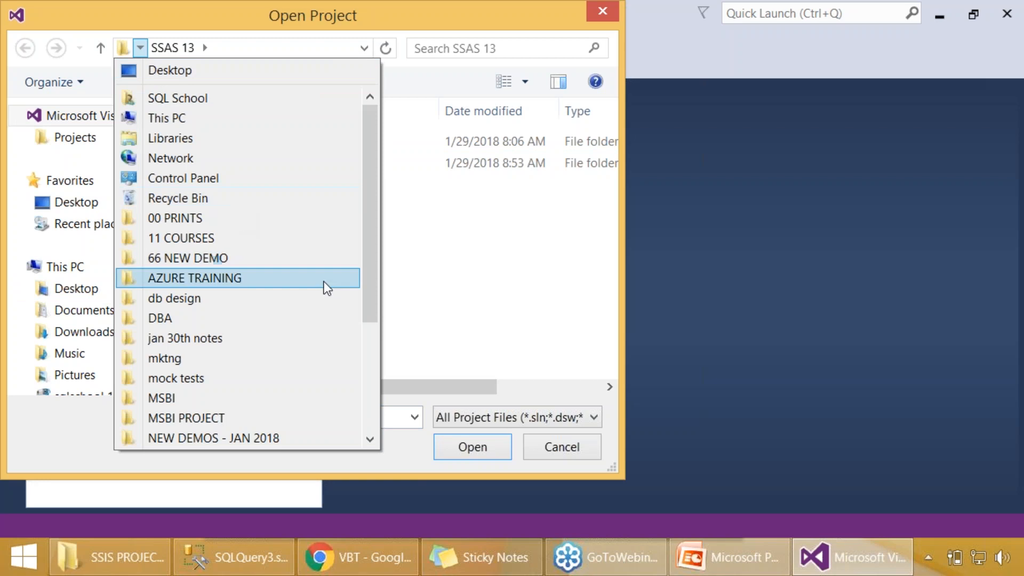
pyautogui.click(277, 439)
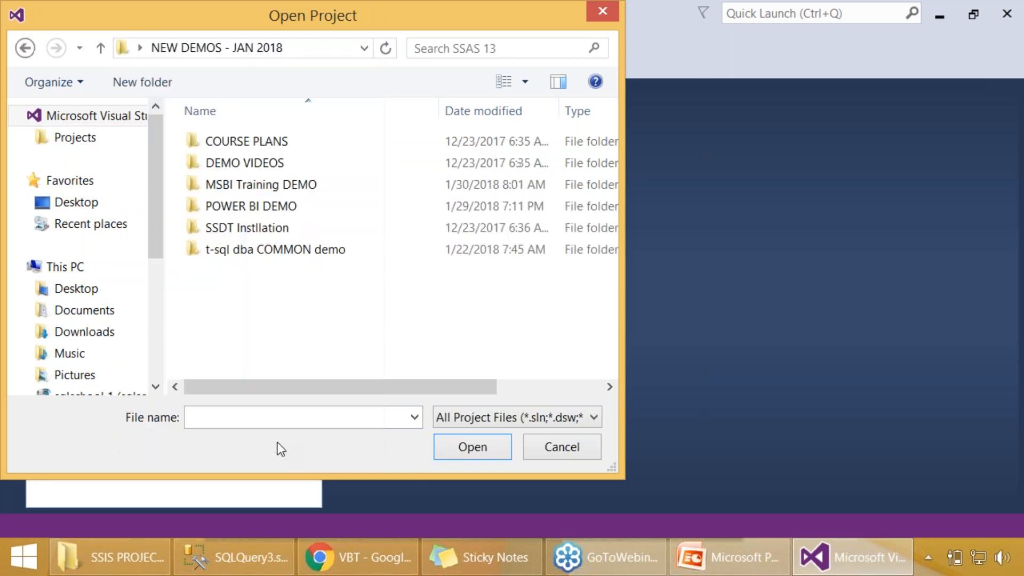
# - Open the eCommerce_DWH_StarSchema project from 2 PROJECT SOLUTION StarSchema in MSBI Training DEMO's SSIS PROJECT NOTES FINAL folder
pyautogui.doubleClick(275, 191)
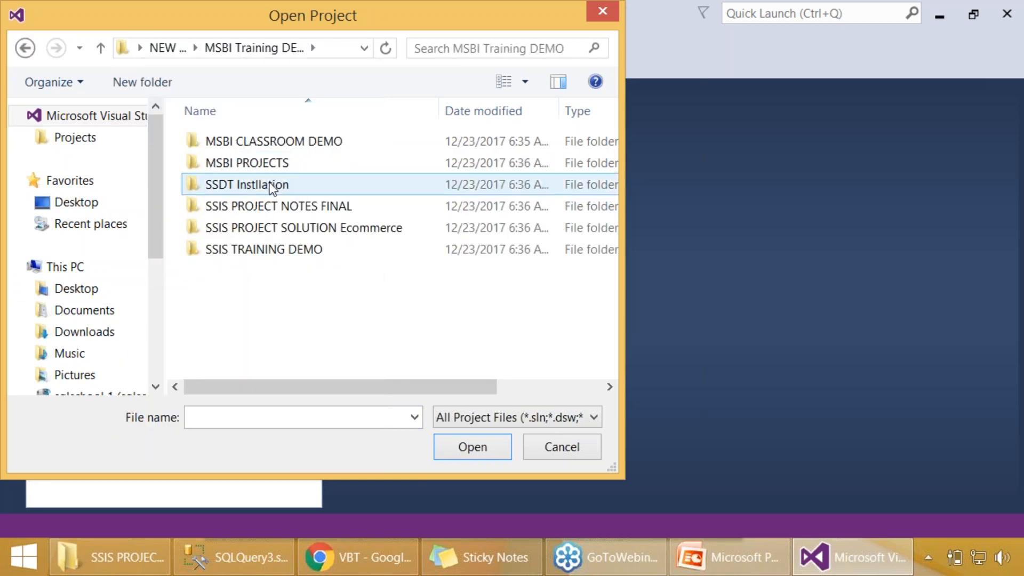
pyautogui.doubleClick(292, 210)
pyautogui.doubleClick(309, 163)
pyautogui.doubleClick(304, 142)
pyautogui.doubleClick(295, 168)
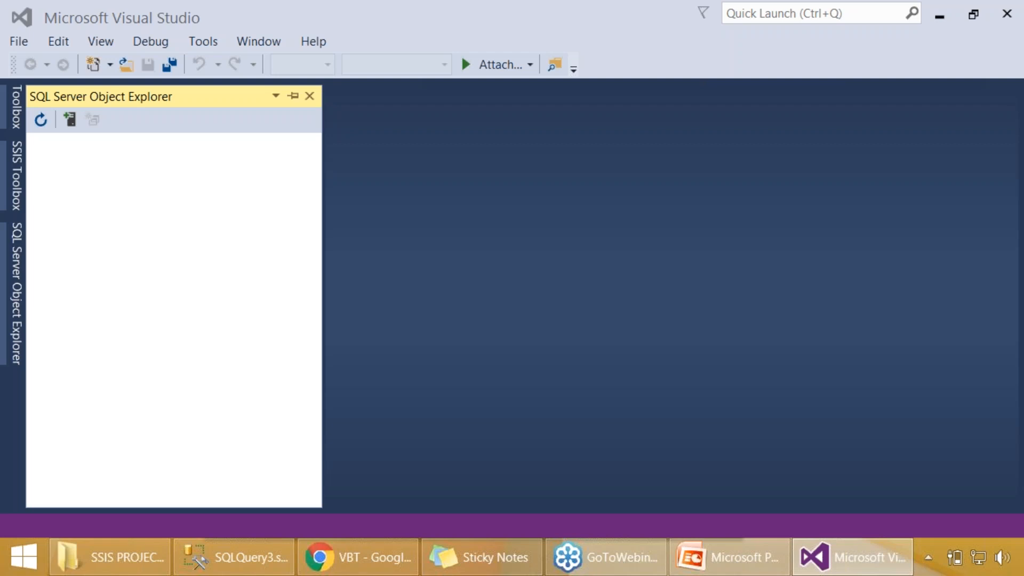
# - Switch to PowerPoint and view the full-screen slide on SSAS, SSRS and SSIS real-time implementations
pyautogui.click(714, 558)
pyautogui.click(92, 89)
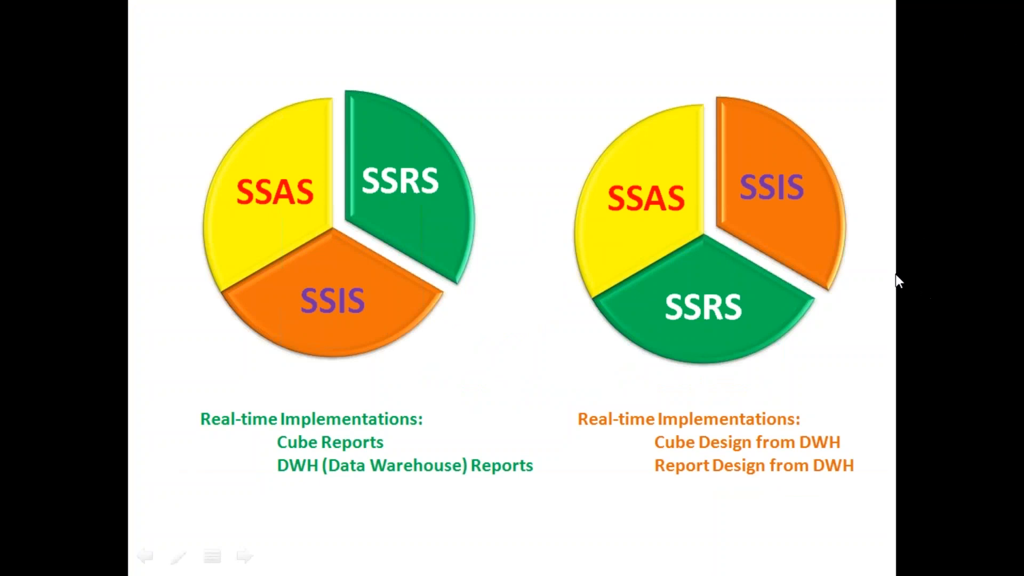
pyautogui.press('super')
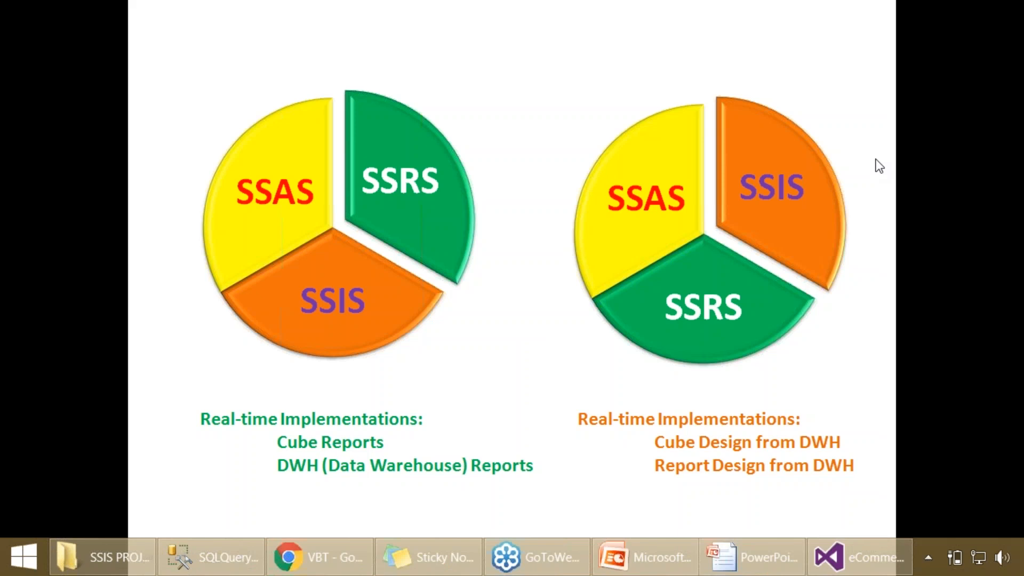
# - Return to the eCommerce_DWH_StarSchema project in Visual Studio, close the Error List and display Solution Explorer beside the work area
pyautogui.click(143, 565)
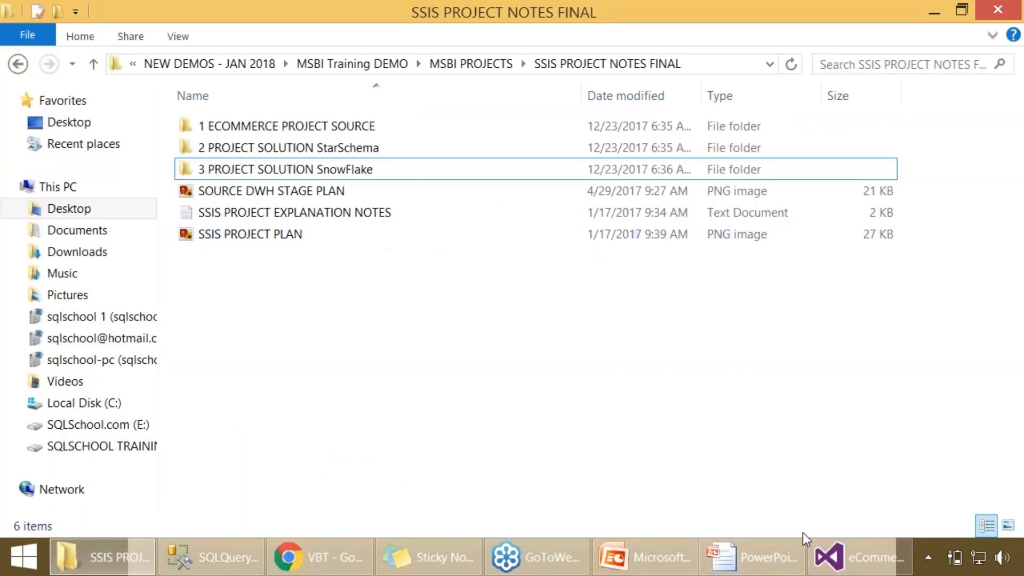
pyautogui.click(860, 568)
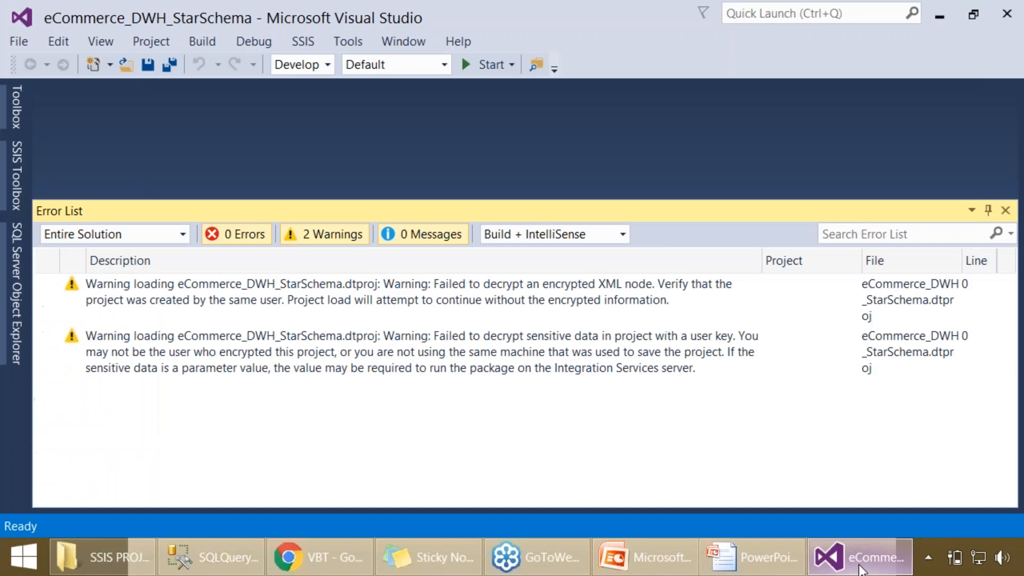
pyautogui.click(1008, 216)
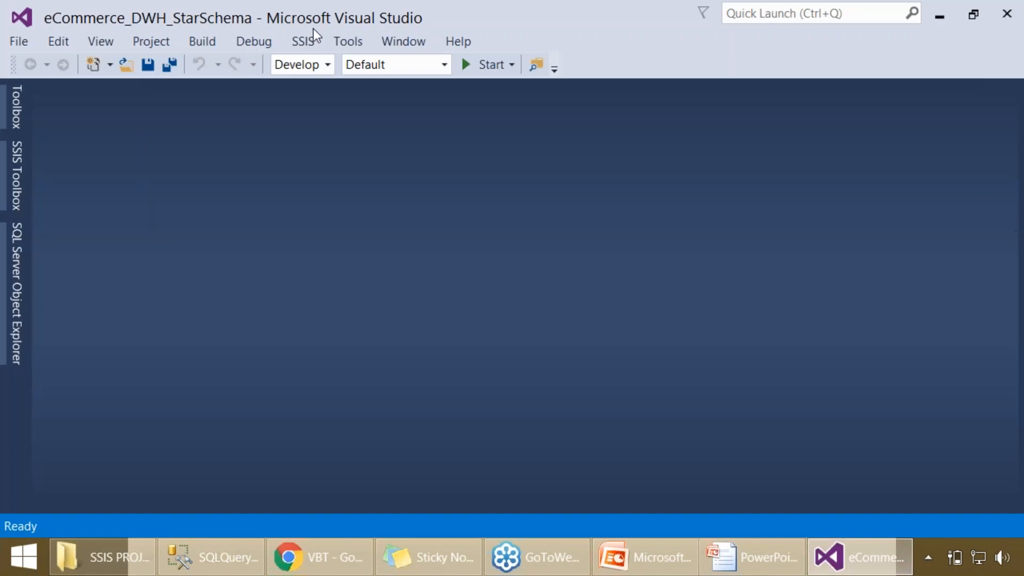
pyautogui.click(105, 44)
pyautogui.click(136, 66)
pyautogui.moveTo(458, 79); pyautogui.dragTo(831, 49)
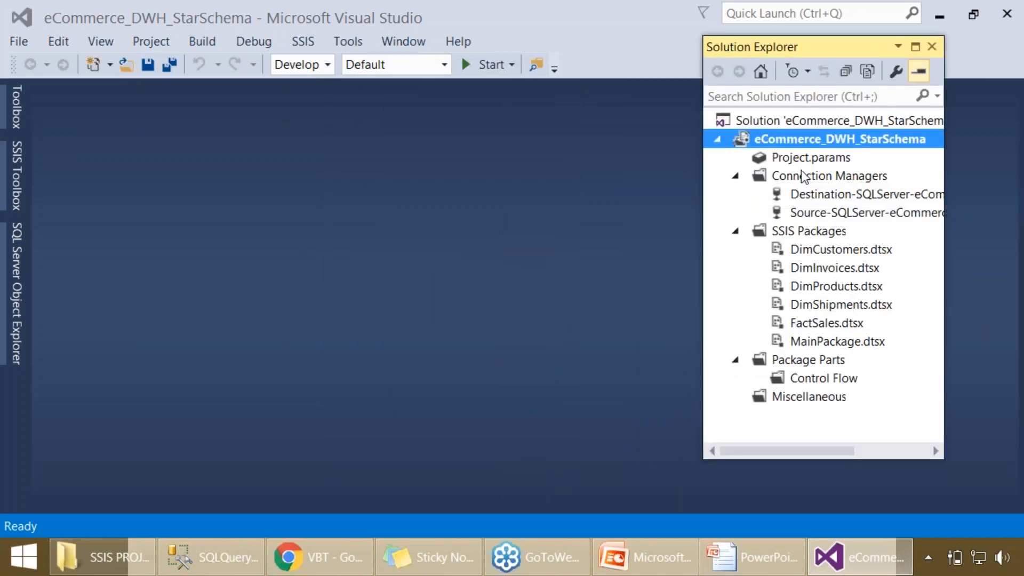
# - Review the destination connection manager entry and open the DimCustomers.dtsx package, dismissing the busy notification
pyautogui.click(821, 196)
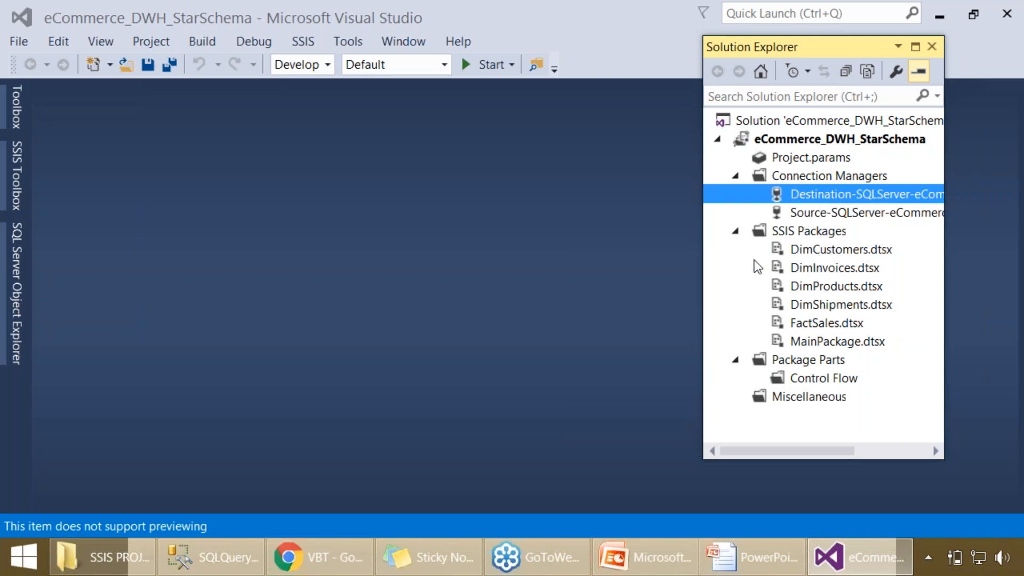
pyautogui.click(530, 284)
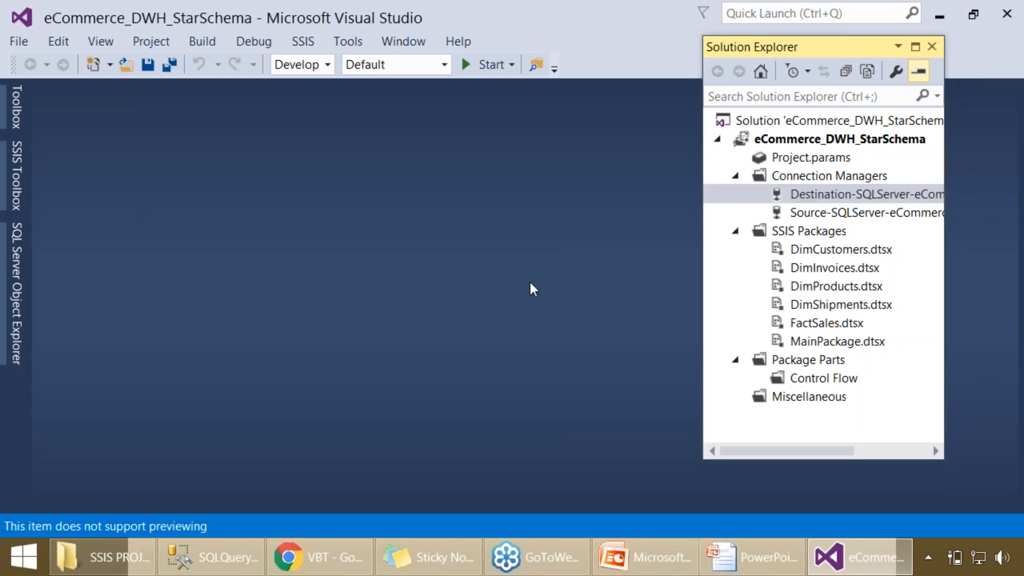
pyautogui.click(821, 256)
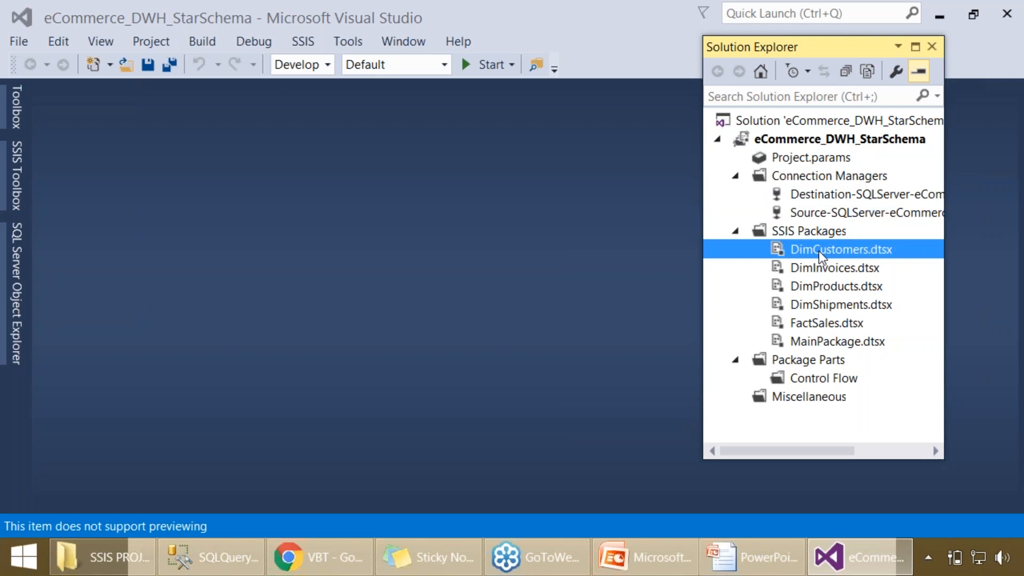
pyautogui.doubleClick(818, 250)
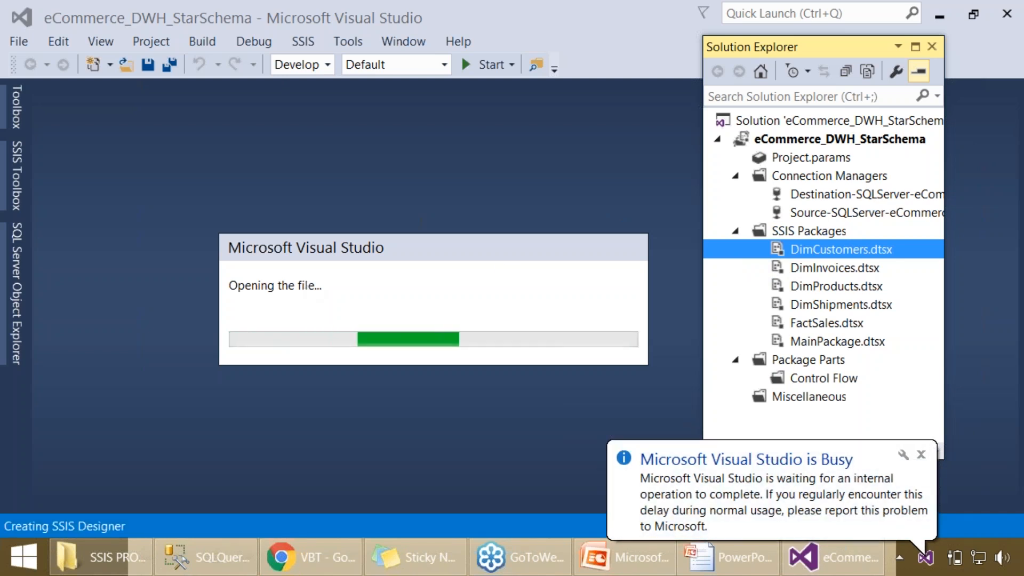
pyautogui.click(921, 456)
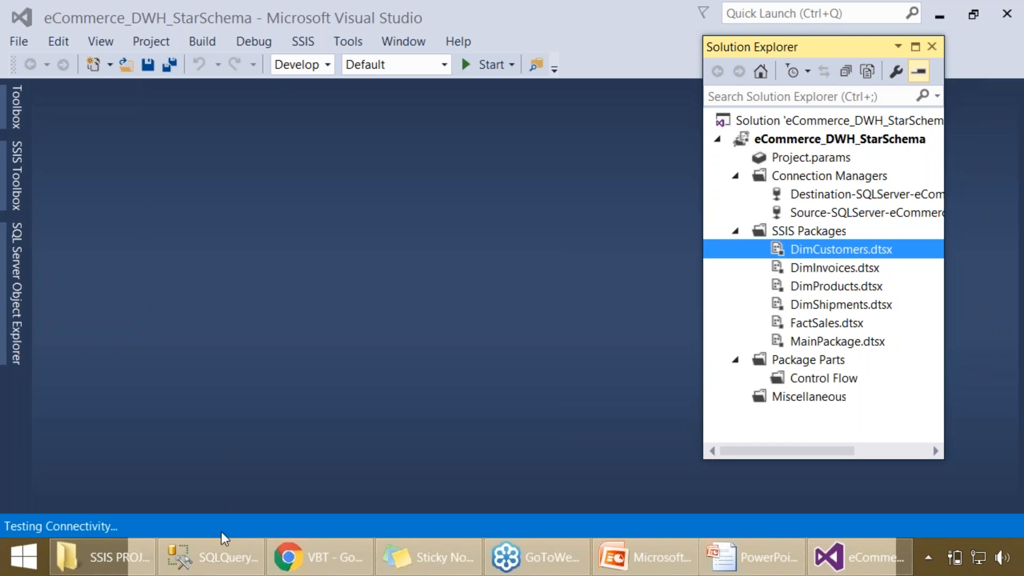
# - Switch to SQL Server Management Studio and disconnect Object Explorer from SQLSCHOOL\SQLSCHOOL_SRV
pyautogui.moveTo(211, 561)
pyautogui.click(212, 558)
pyautogui.click(34, 137)
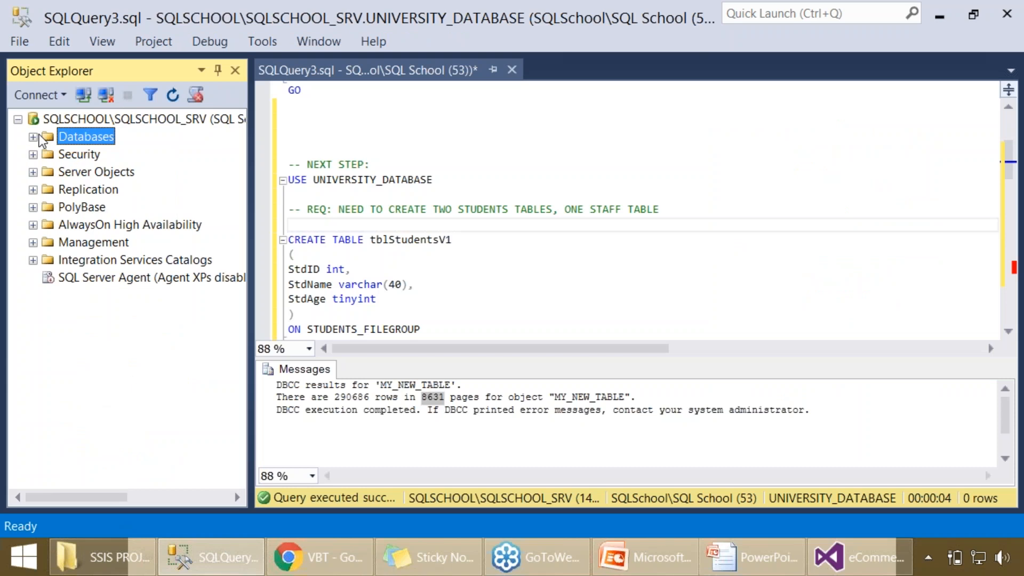
pyautogui.click(68, 113)
pyautogui.rightClick(68, 110)
pyautogui.click(126, 141)
# - Connect Object Explorer to the Database Engine server SQLSCHOOL using Windows Authentication
pyautogui.click(49, 97)
pyautogui.click(80, 114)
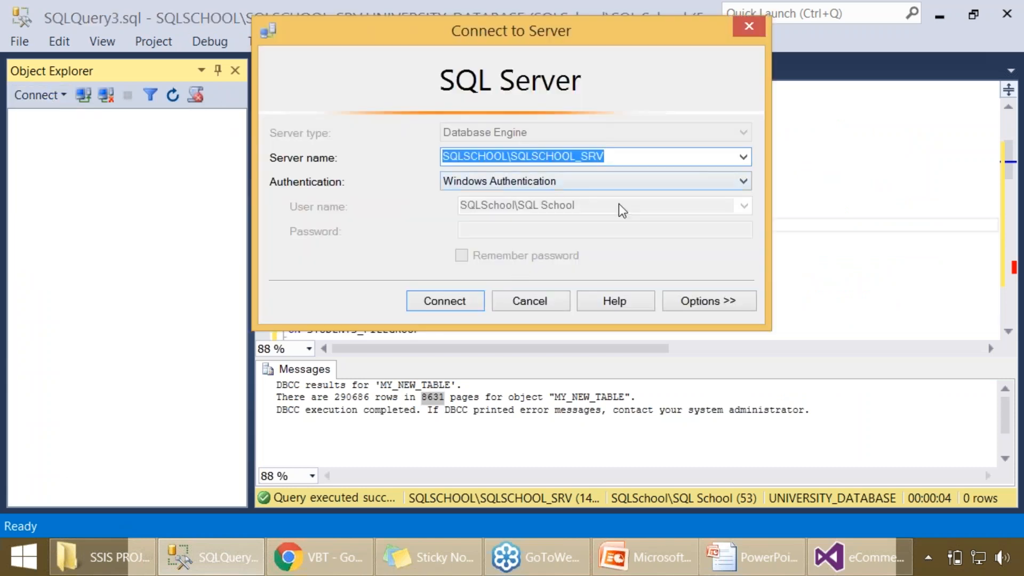
pyautogui.moveTo(514, 160); pyautogui.dragTo(656, 153)
pyautogui.press('BackSpace')
pyautogui.press('BackSpace')
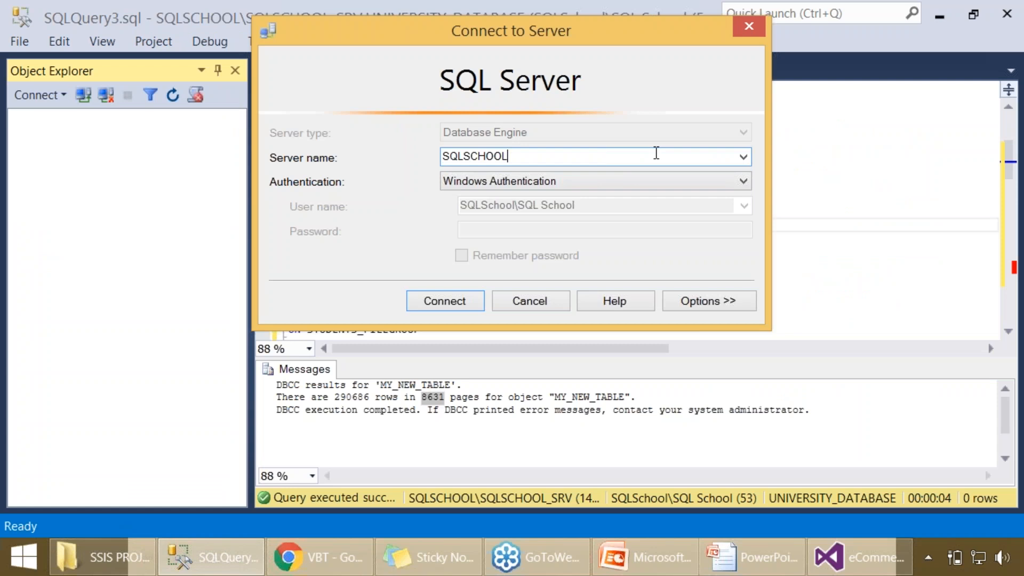
pyautogui.press('Return')
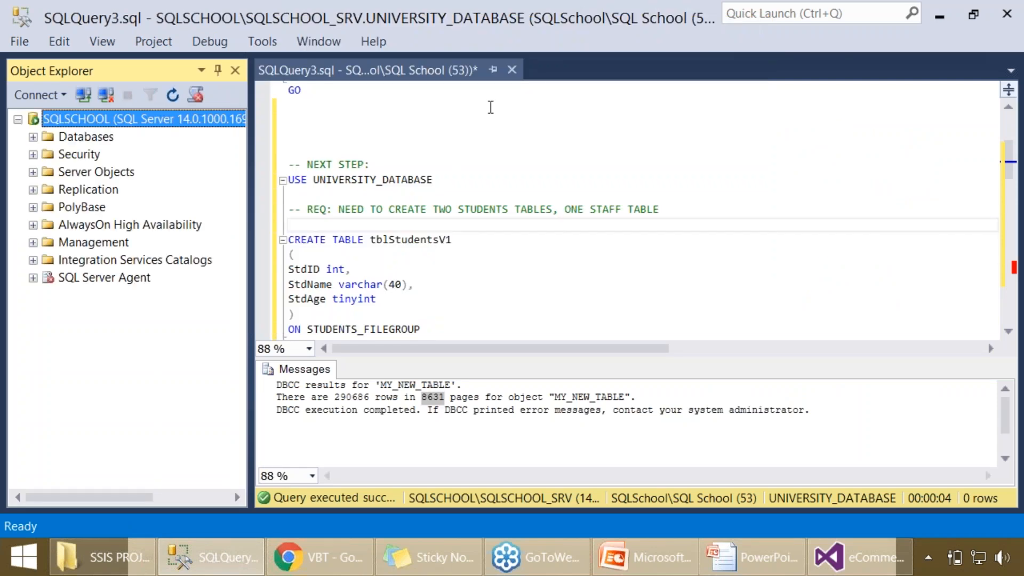
# - Save the SQLQuery3 script to the Desktop as an SQL file and close it
pyautogui.click(510, 186)
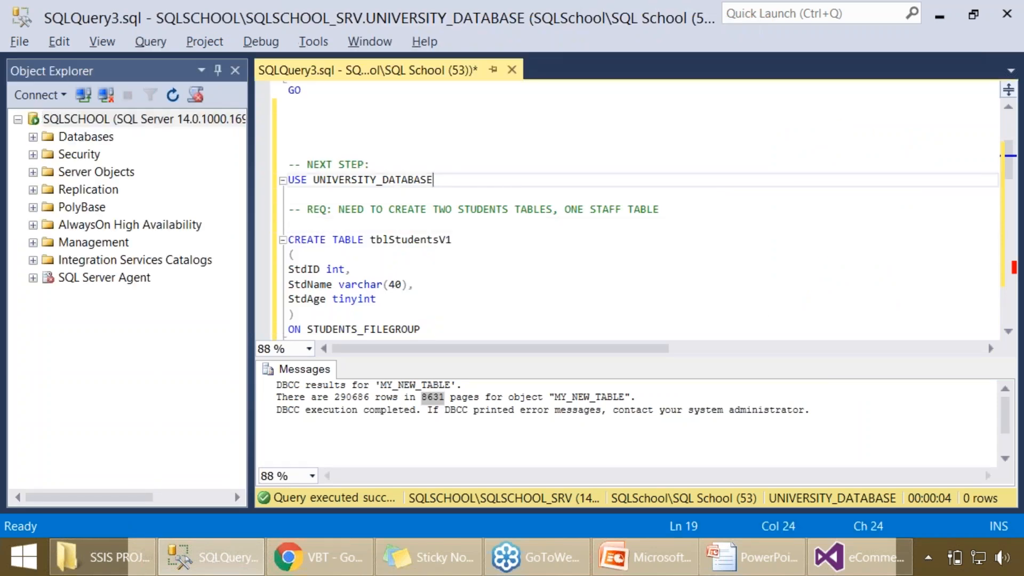
pyautogui.hotkey('alt', 'f')
pyautogui.press('a')
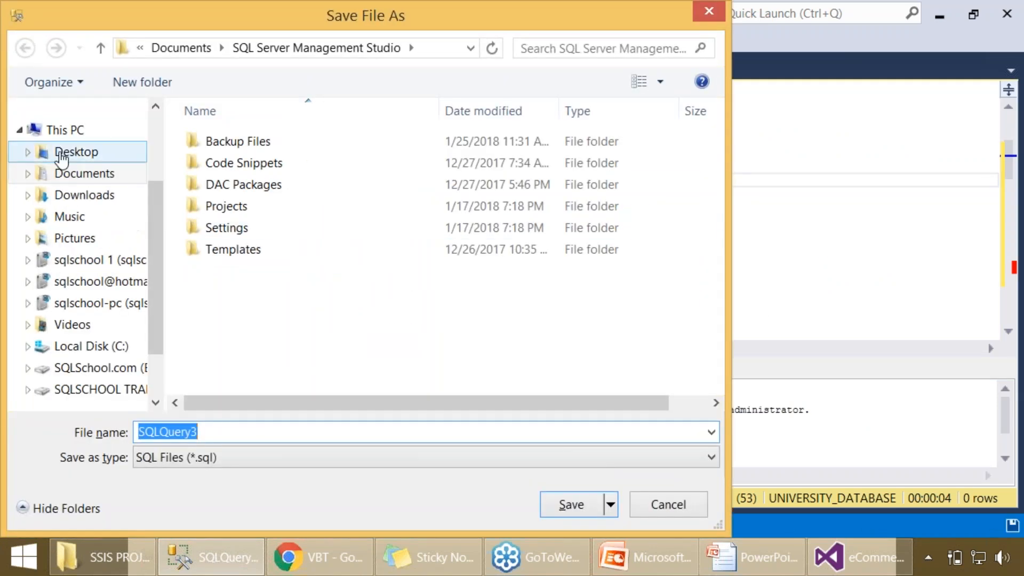
pyautogui.click(107, 152)
pyautogui.click(563, 503)
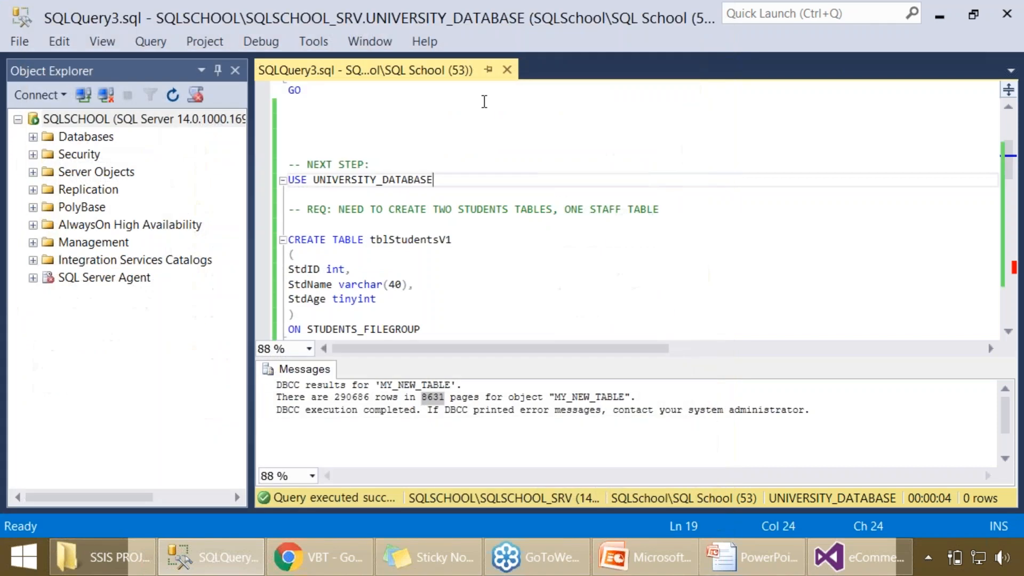
pyautogui.click(507, 73)
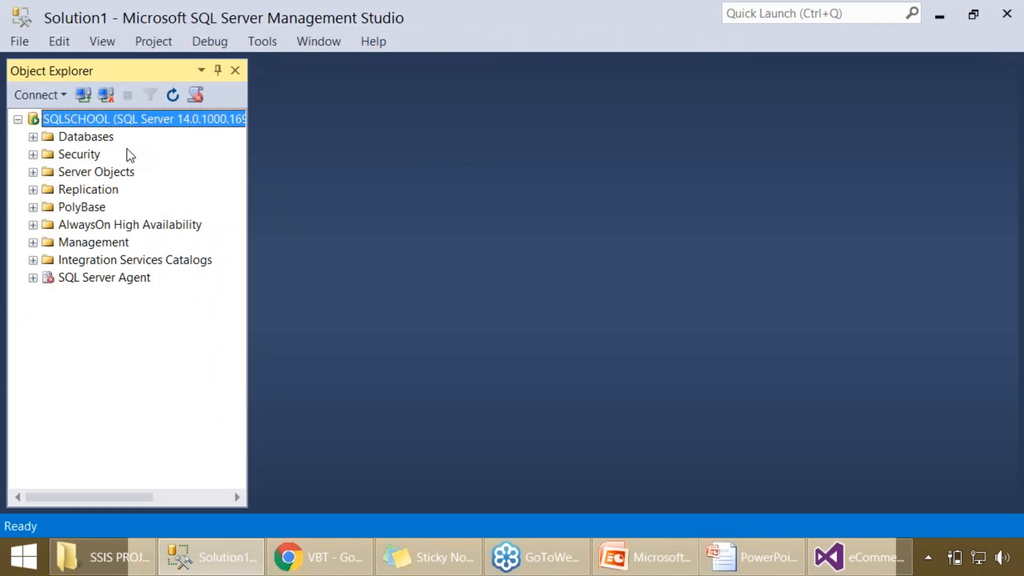
# - Connect Object Explorer to the Database Engine sqlschool2.database.windows.net using SQL Server Authentication, entering login sqlschool and the account password, and expand its Databases folder
pyautogui.click(40, 95)
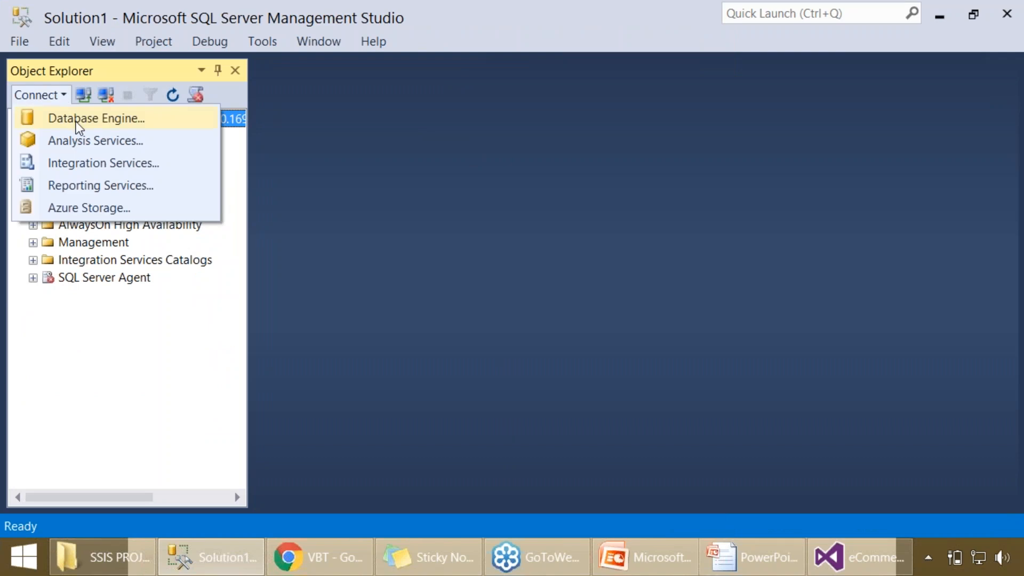
pyautogui.click(72, 117)
pyautogui.click(744, 156)
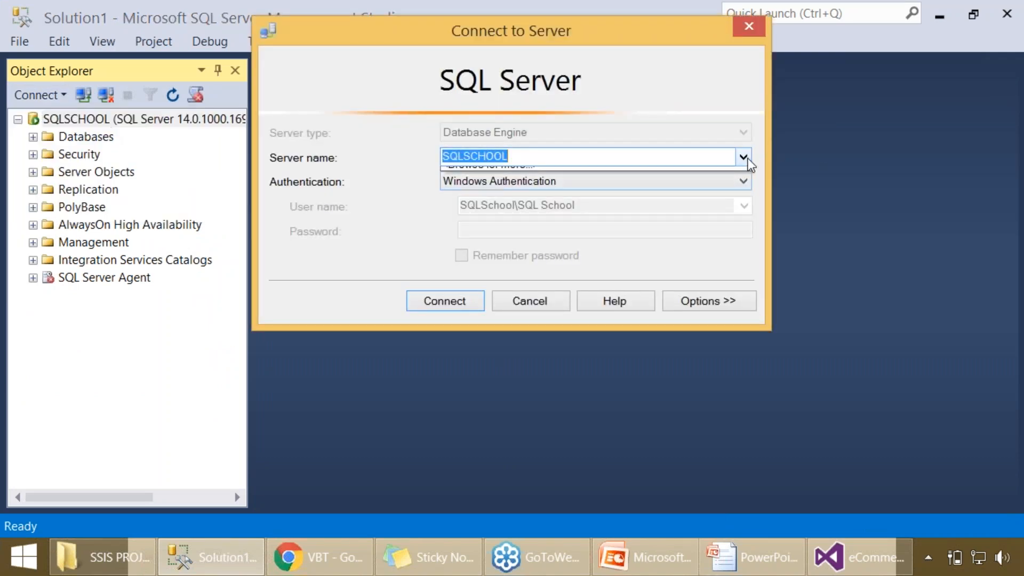
pyautogui.click(596, 202)
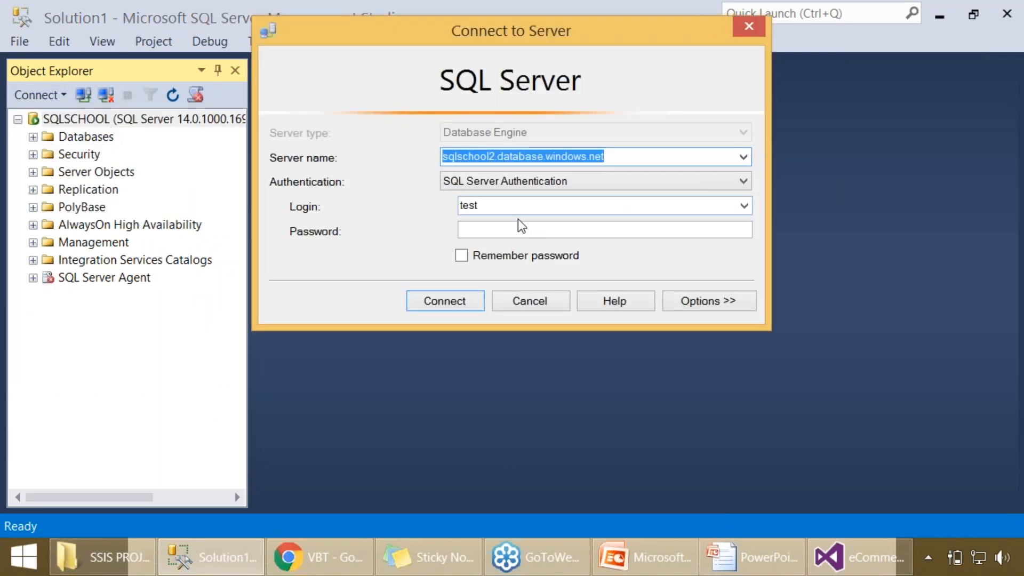
pyautogui.click(510, 202)
pyautogui.write('lschool')
pyautogui.press('Tab')
pyautogui.write('*************')
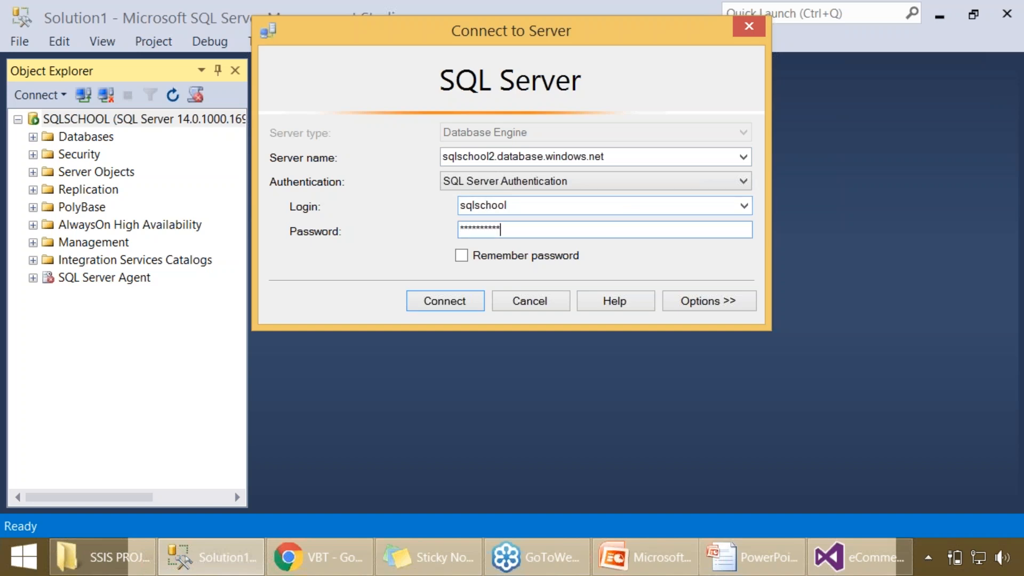
pyautogui.write('*')
pyautogui.press('Return')
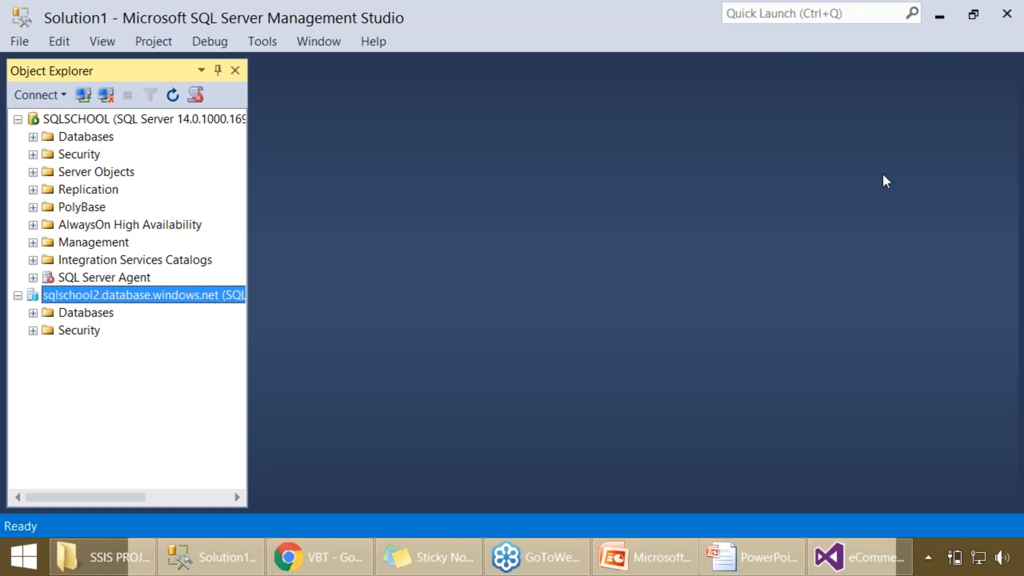
pyautogui.click(32, 313)
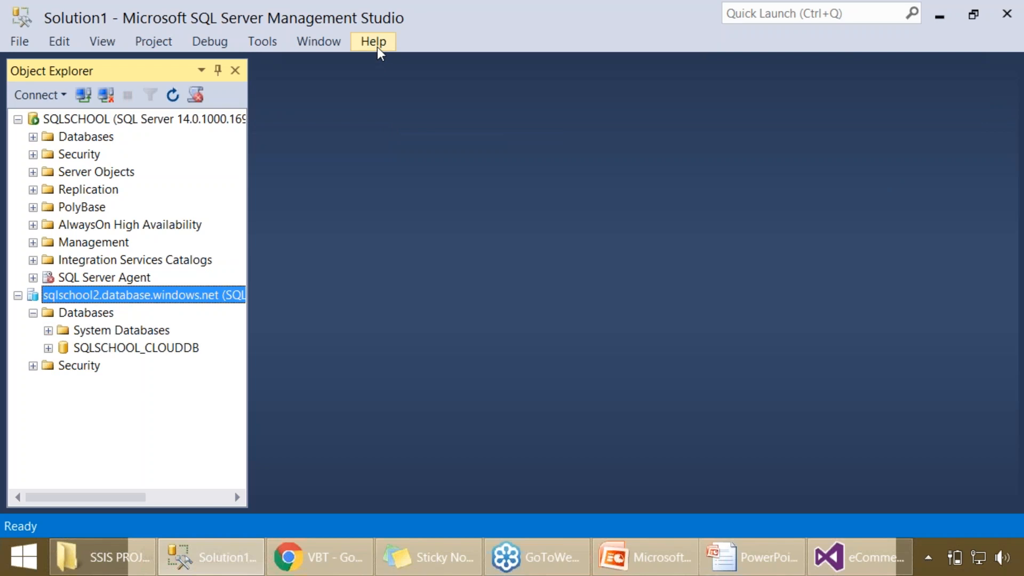
# - Select the SQLSCHOOL server, examine the Management Studio component versions in the About dialog, and close it
pyautogui.click(133, 119)
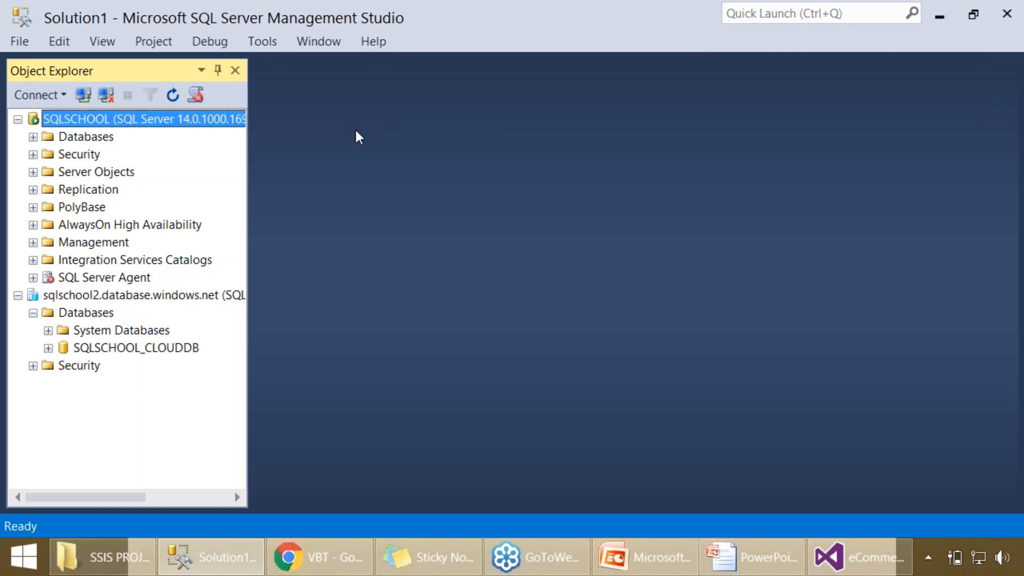
pyautogui.click(372, 46)
pyautogui.click(417, 186)
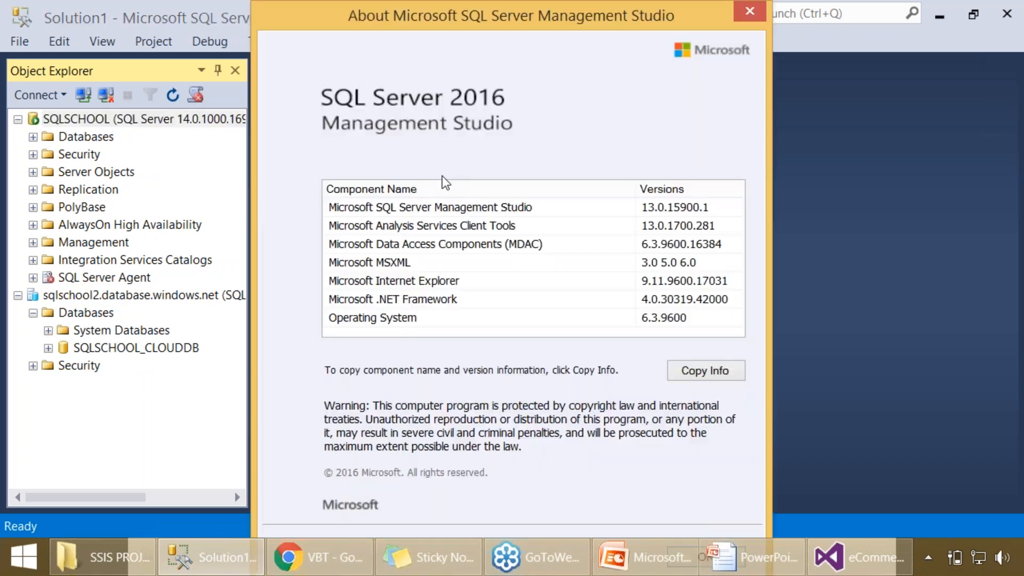
pyautogui.moveTo(401, 24); pyautogui.dragTo(446, 22)
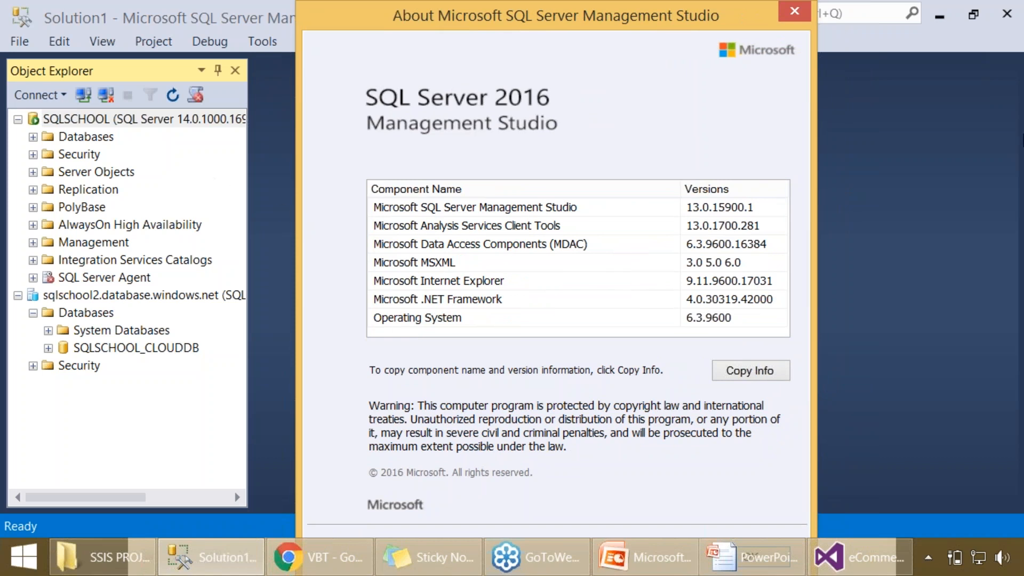
pyautogui.click(1013, 109)
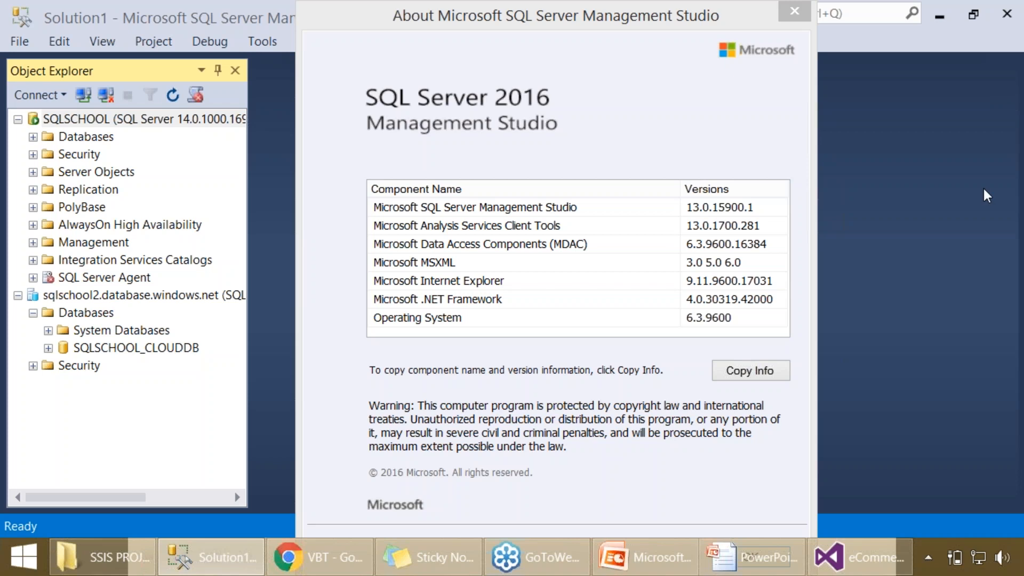
pyautogui.click(462, 94)
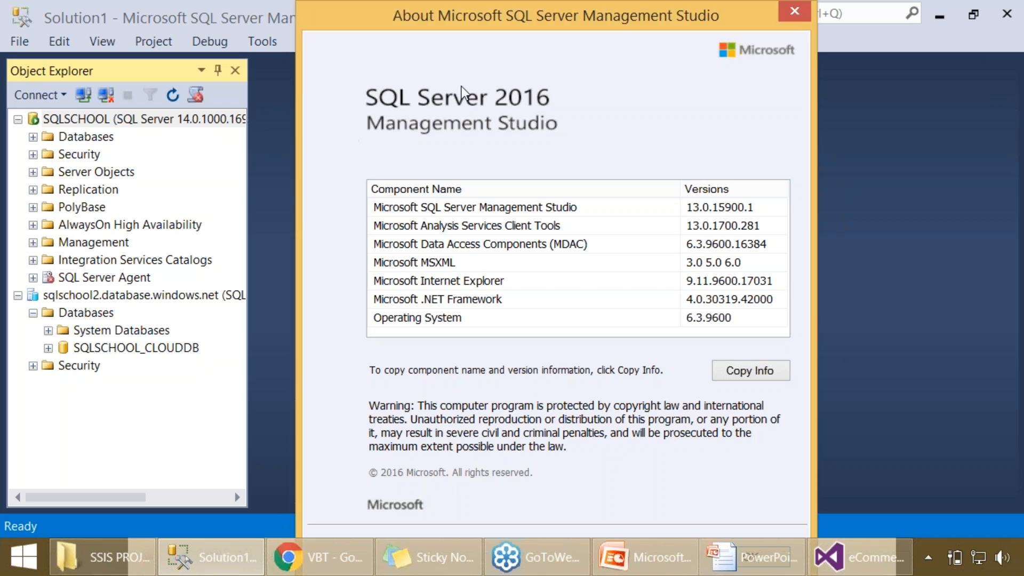
pyautogui.click(702, 211)
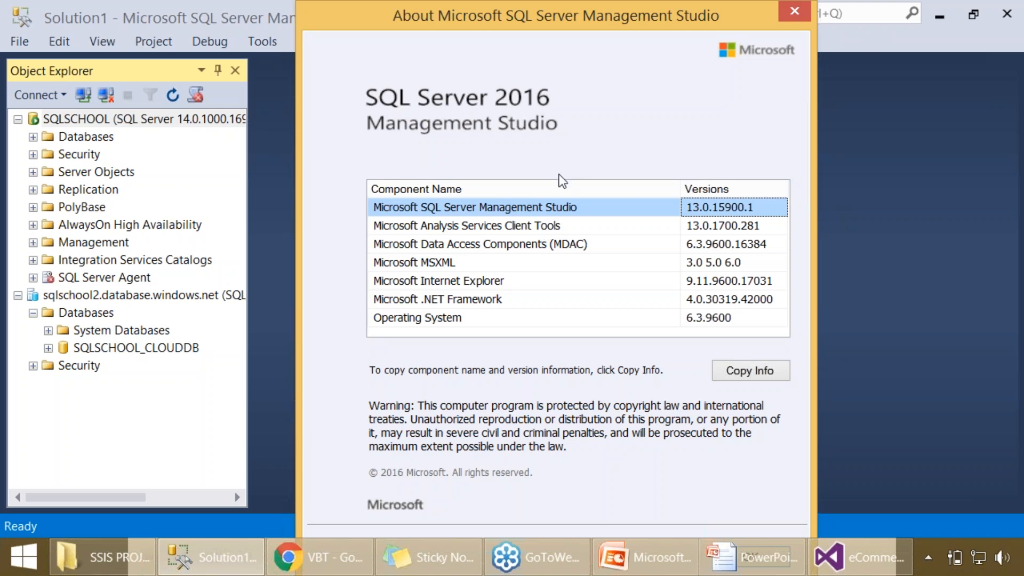
pyautogui.click(786, 16)
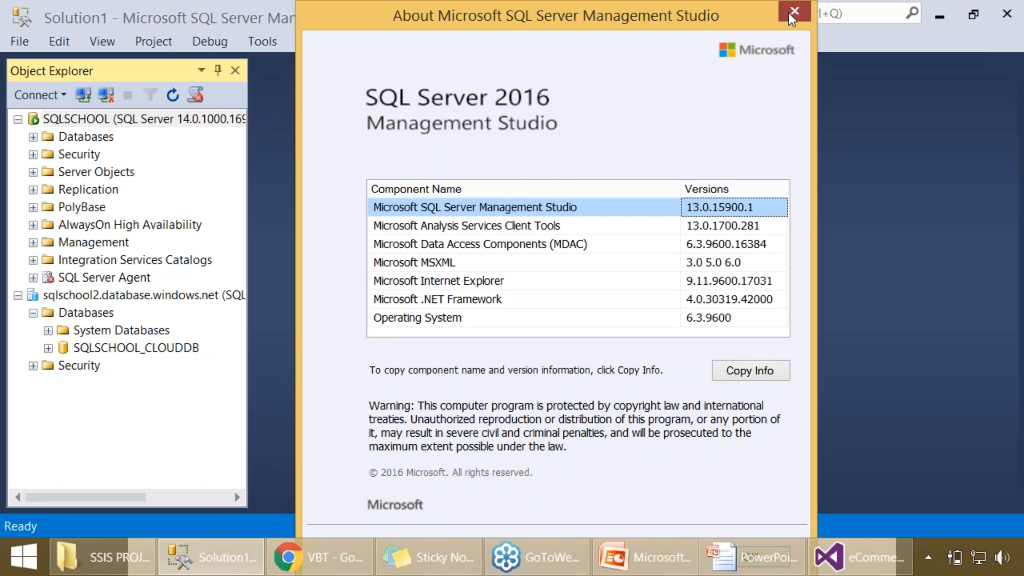
pyautogui.click(784, 10)
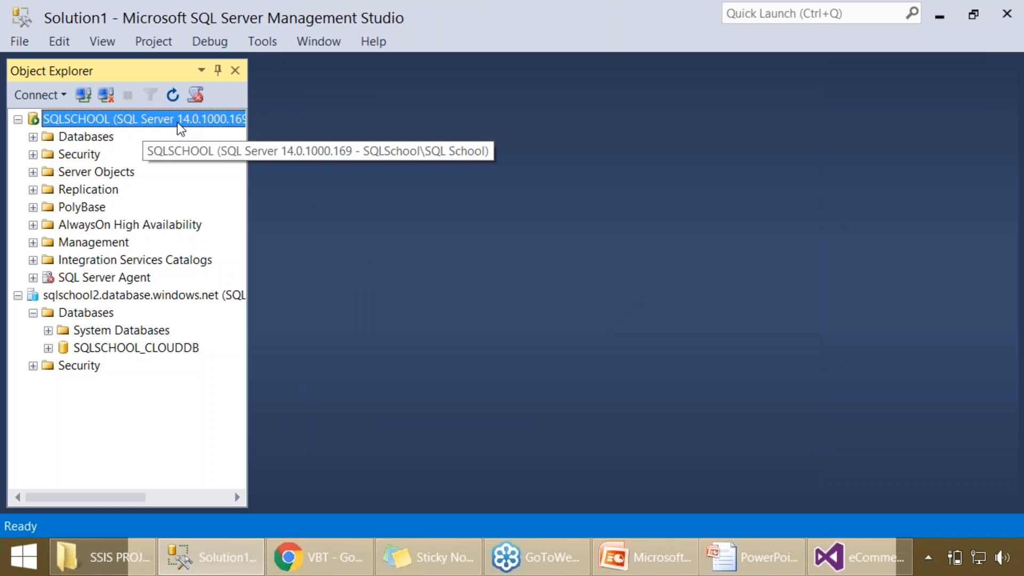
# - Recheck the Management Studio version in the About information and widen Object Explorer to read the full server names
pyautogui.click(373, 41)
pyautogui.click(403, 187)
pyautogui.click(679, 209)
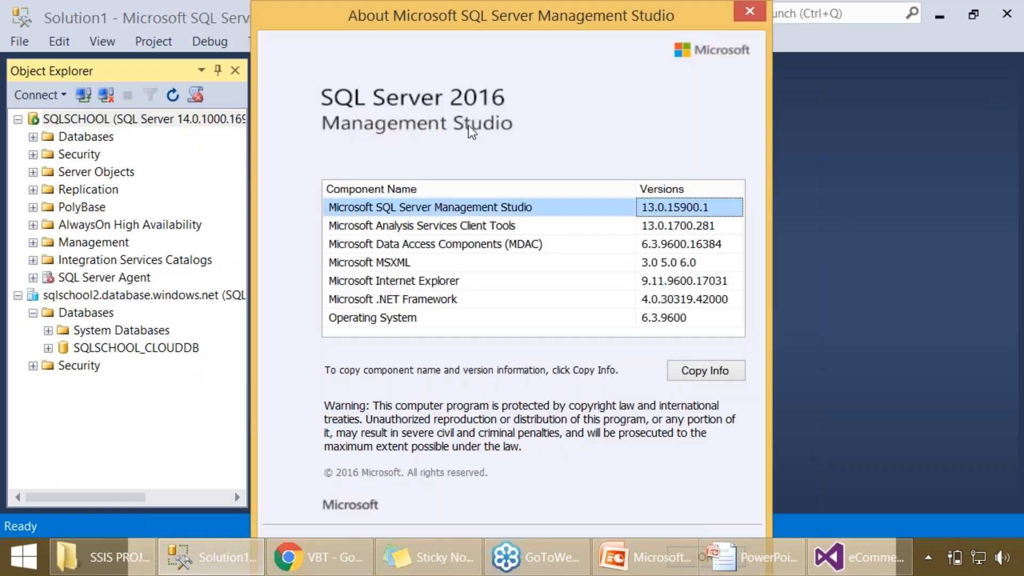
pyautogui.click(749, 11)
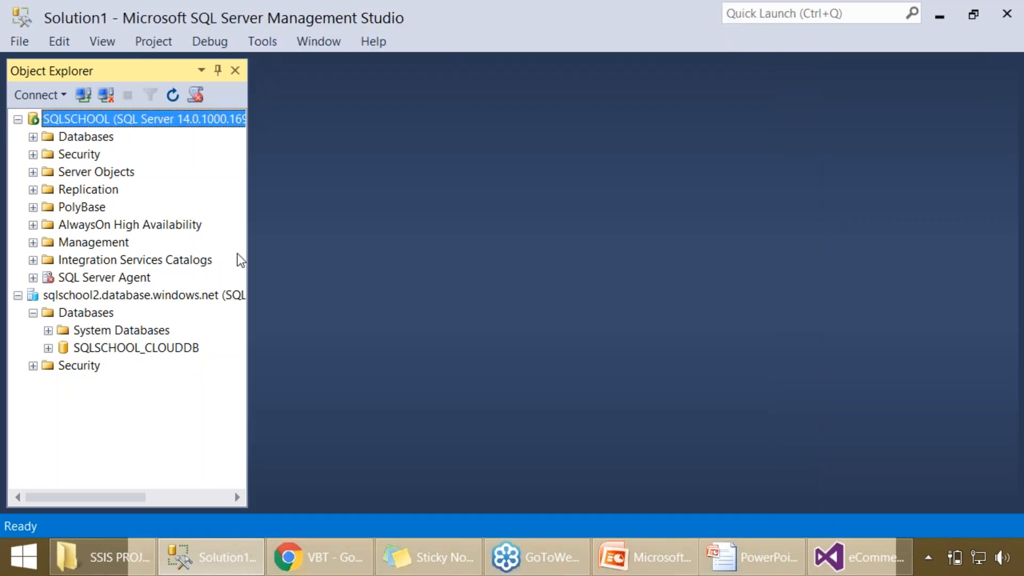
pyautogui.moveTo(248, 231); pyautogui.dragTo(303, 223)
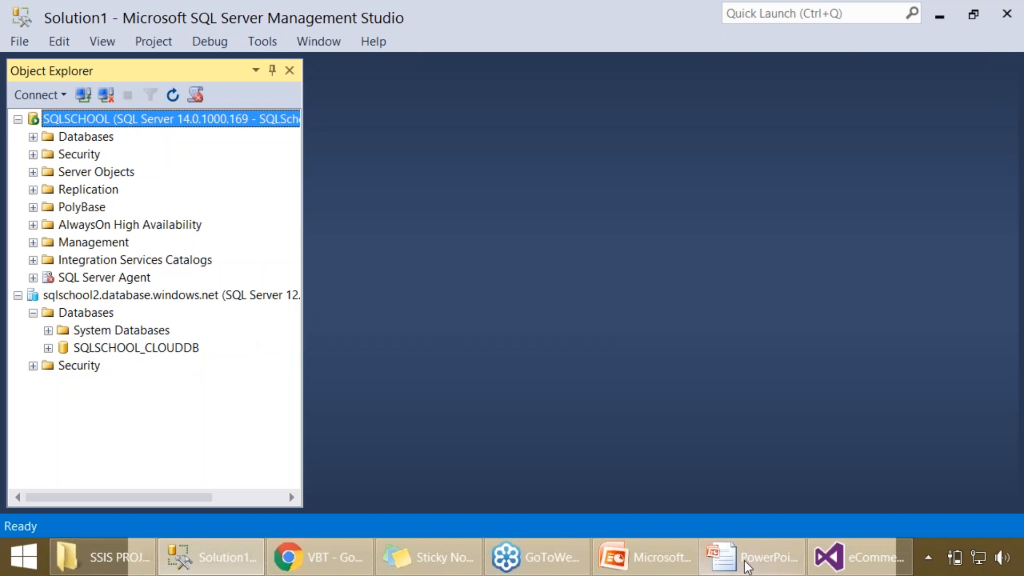
# - Switch to Visual Studio and open the OLE DB Source editor of the DimCustomers data flow in a maximized window
pyautogui.click(853, 557)
pyautogui.doubleClick(370, 275)
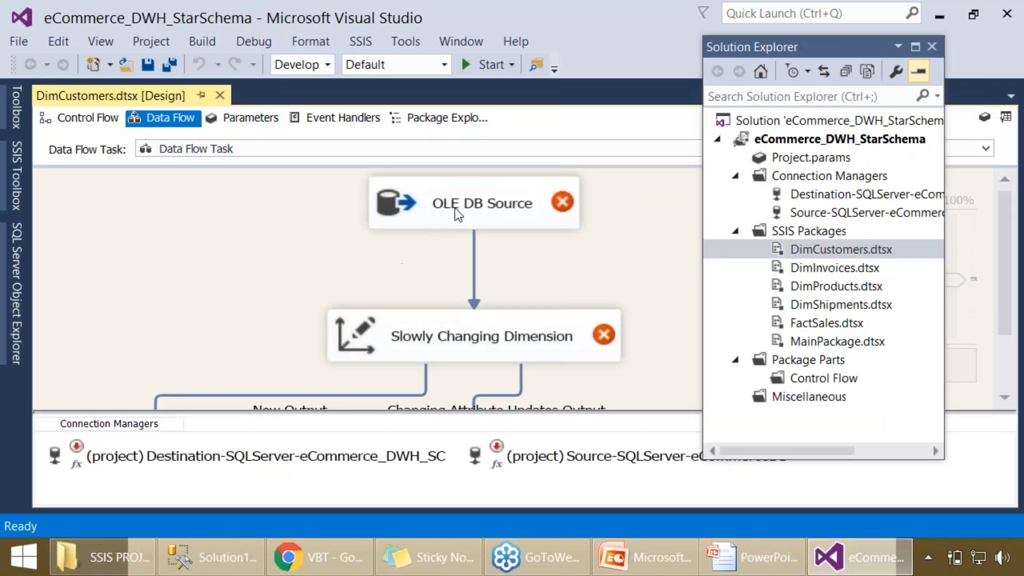
pyautogui.click(456, 214)
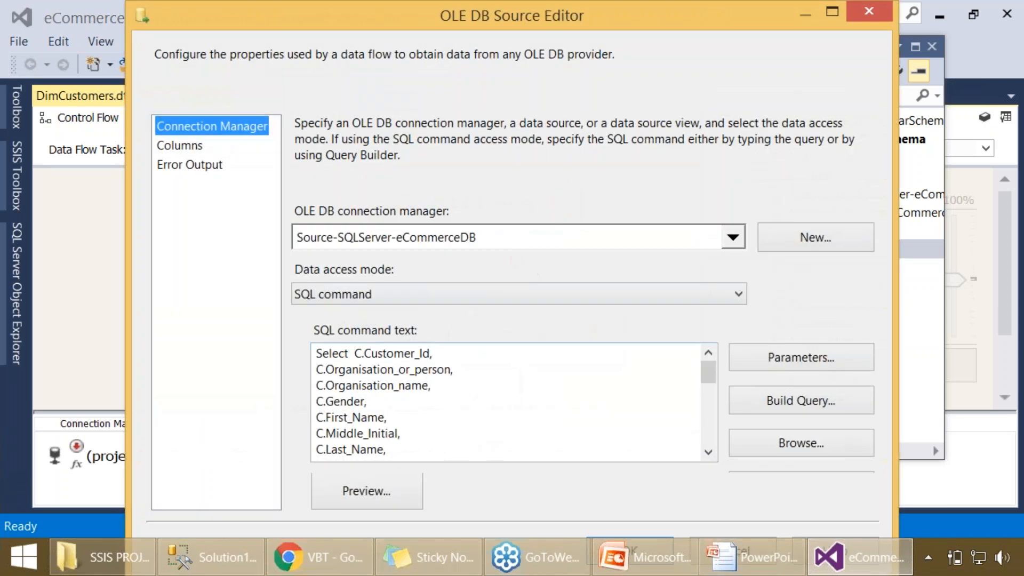
pyautogui.click(832, 12)
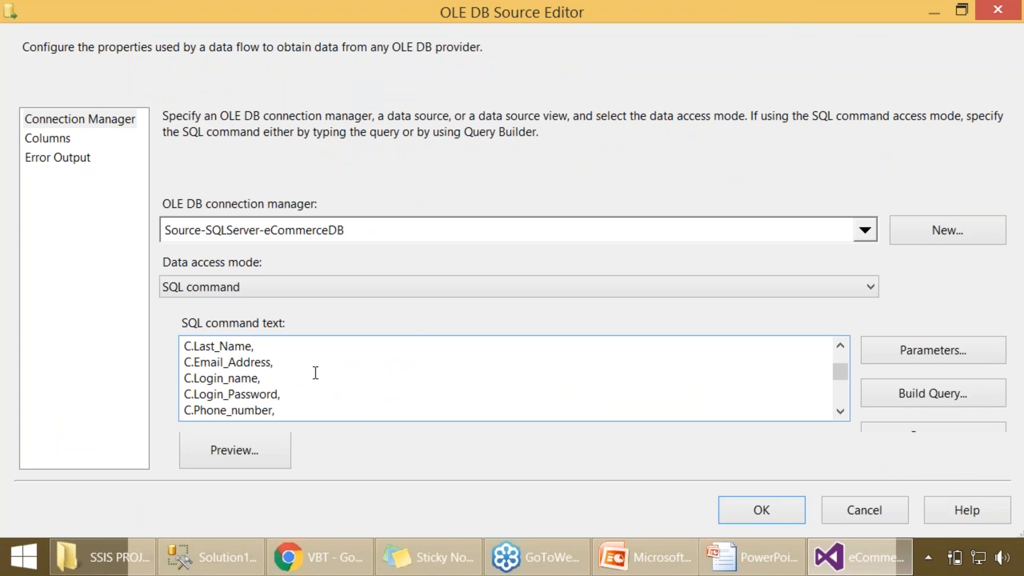
# - Examine the customer source query's selected columns and its inner joins to Customer_Payment_Methods and Ref_Payment_Methods
pyautogui.moveTo(185, 352); pyautogui.dragTo(241, 378)
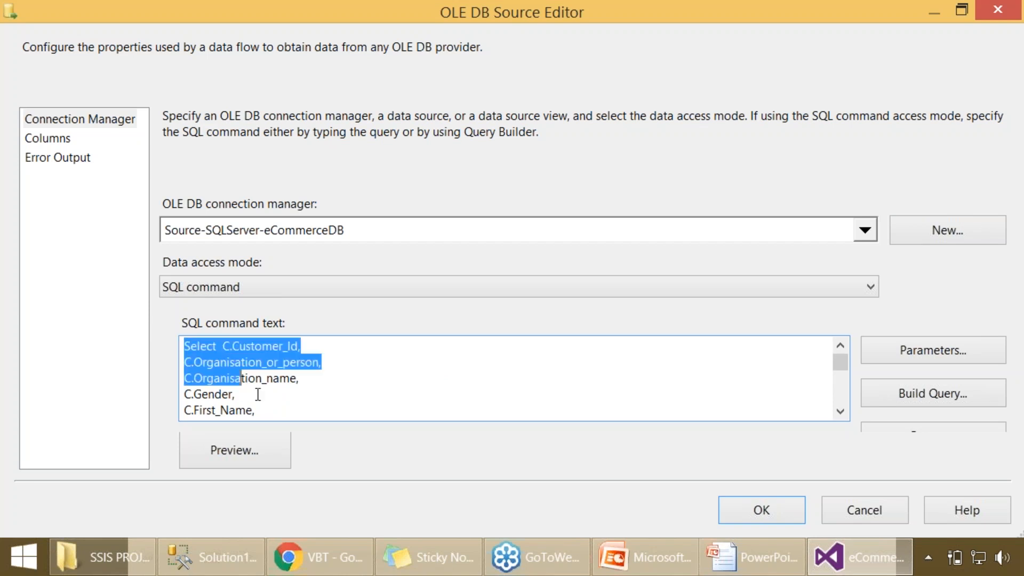
pyautogui.scroll(-10, 266, 397)
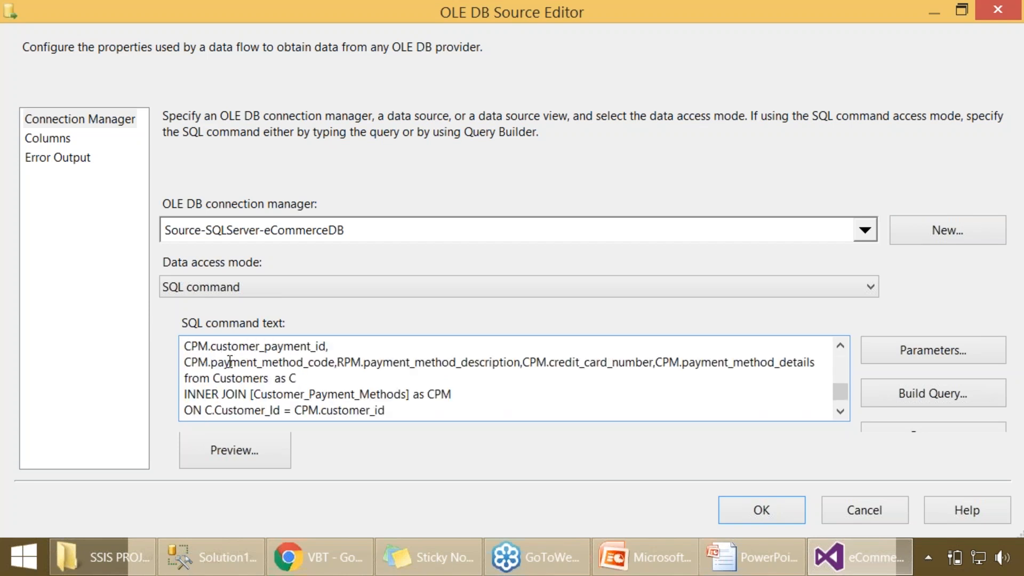
pyautogui.scroll(-1, 274, 368)
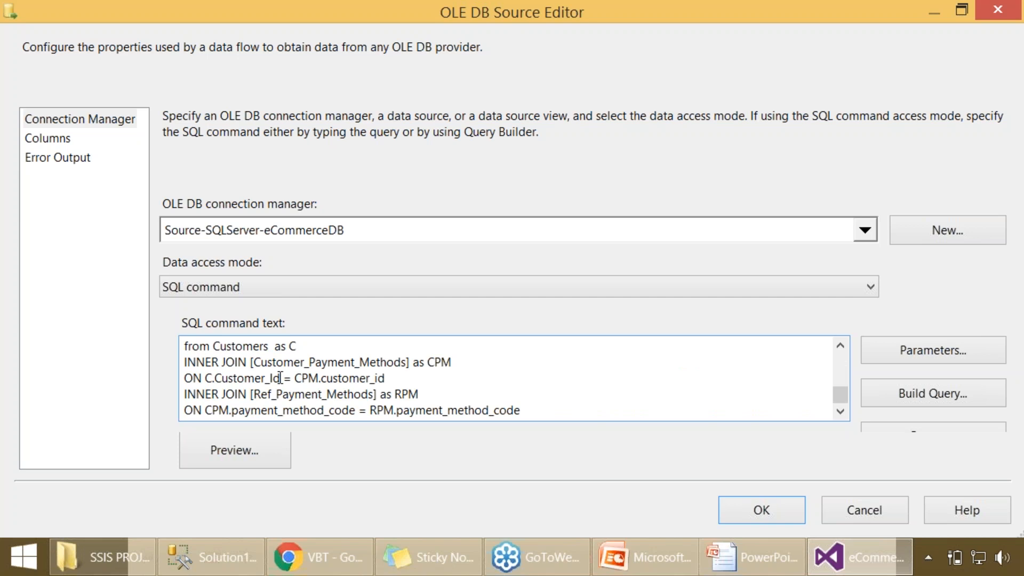
pyautogui.moveTo(444, 391); pyautogui.dragTo(152, 368)
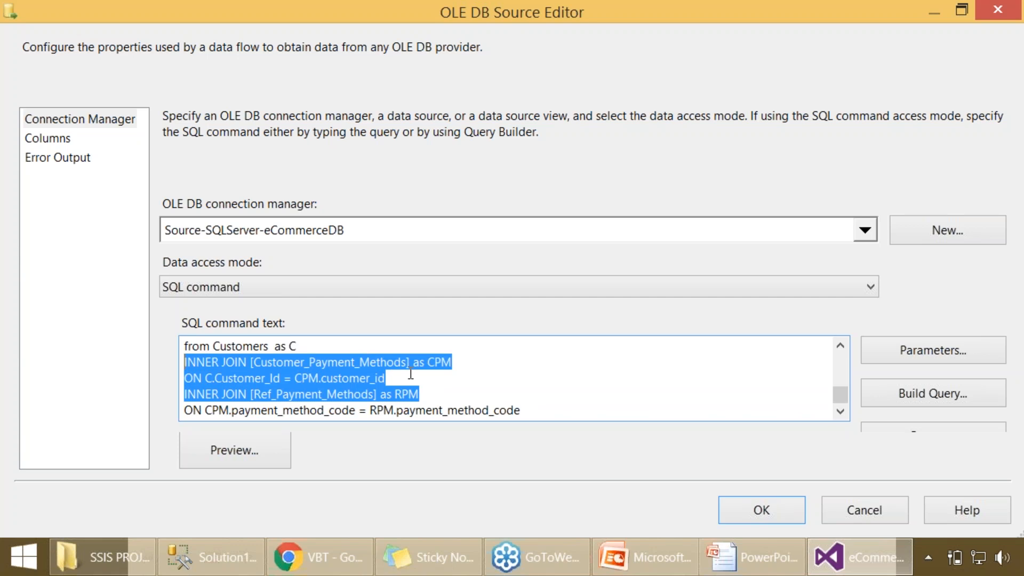
pyautogui.click(443, 391)
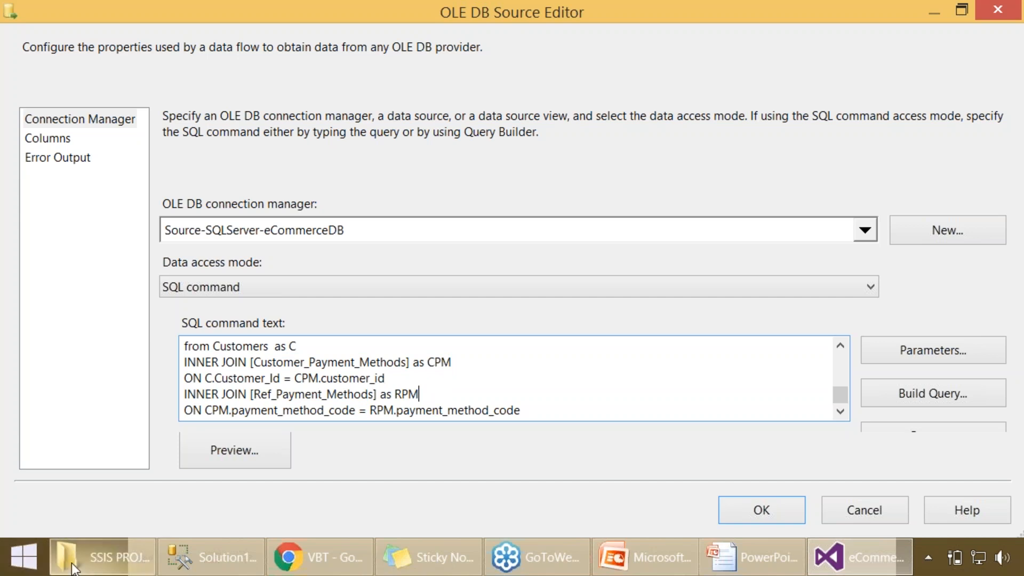
# - Switch to File Explorer and open the 11 TSQL folder inside 11 COURSES on the Desktop
pyautogui.click(101, 556)
pyautogui.click(70, 208)
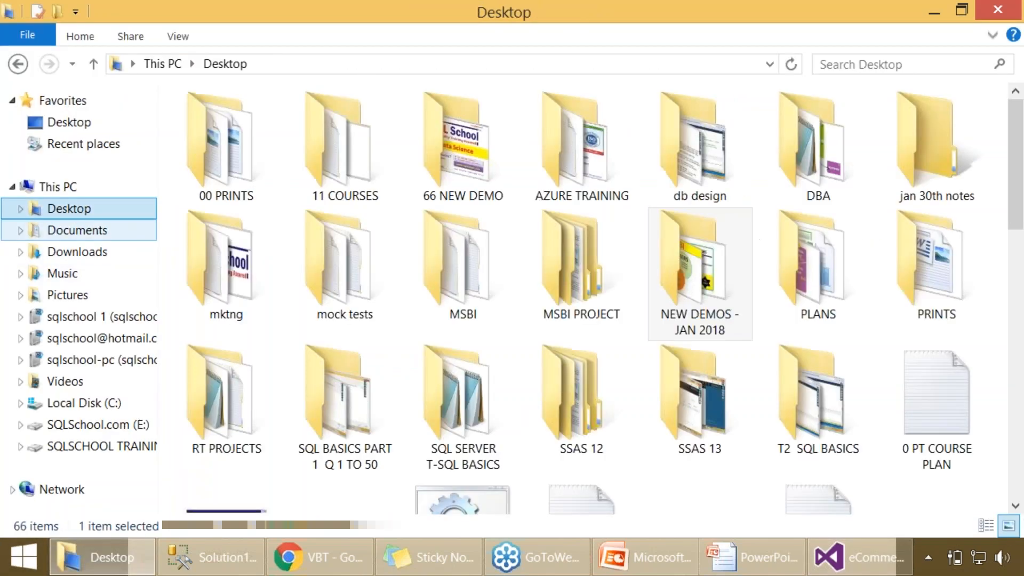
pyautogui.doubleClick(338, 190)
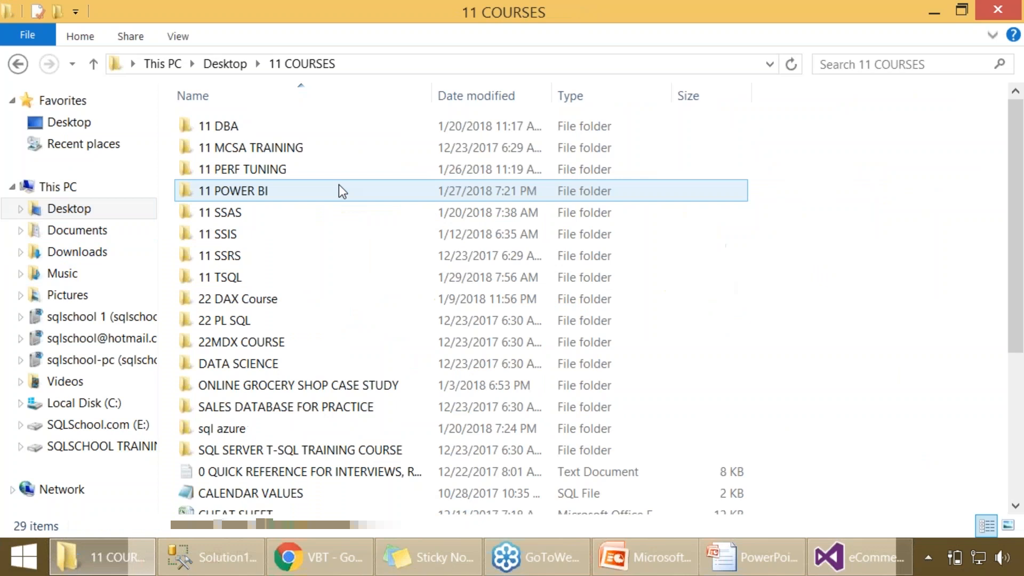
pyautogui.doubleClick(258, 281)
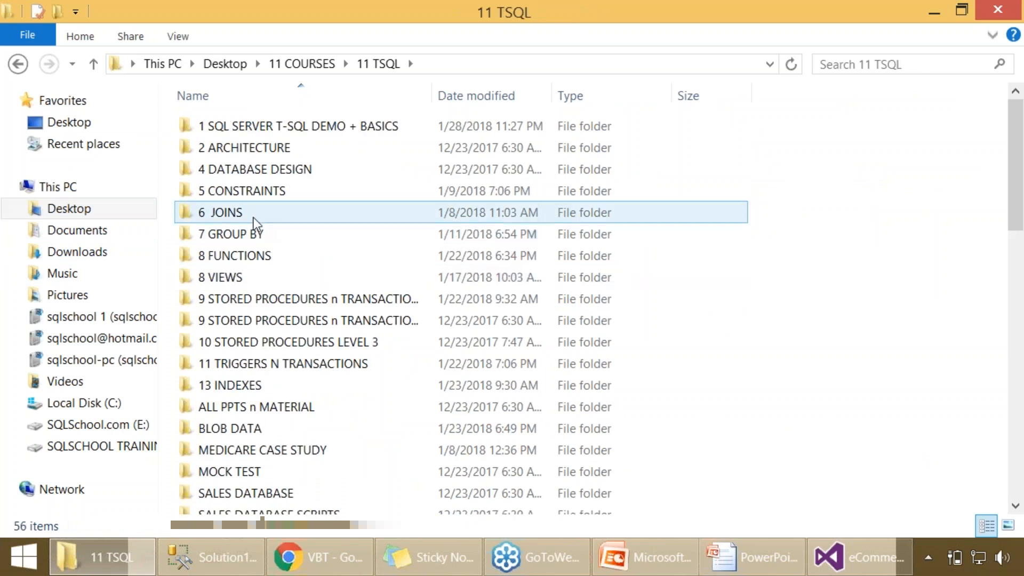
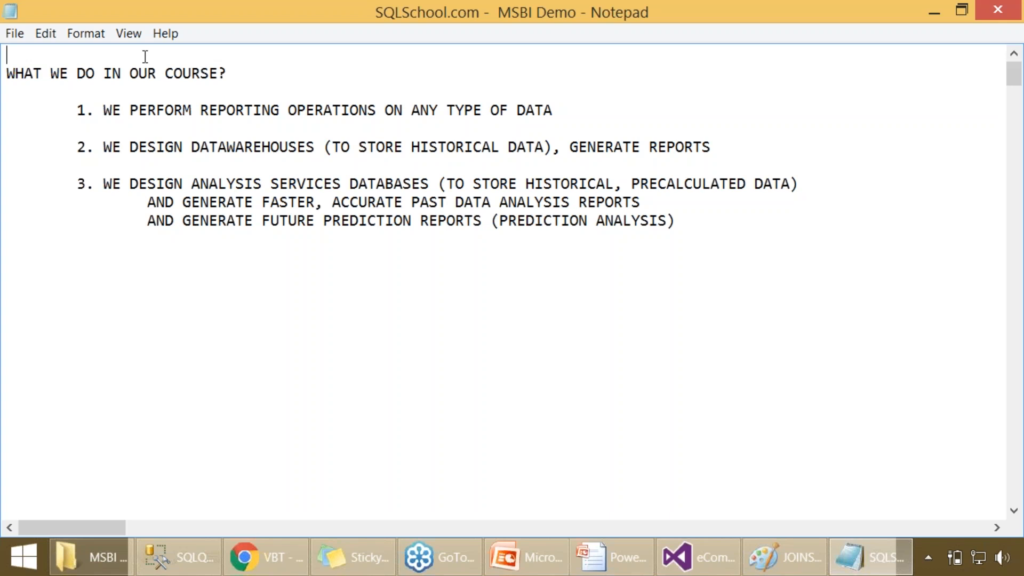
# - Add the heading "TYPES OF DATABASES?" above "WHAT WE DO IN OUR COURSE?"
pyautogui.write('TYPES OF DATABASES?')
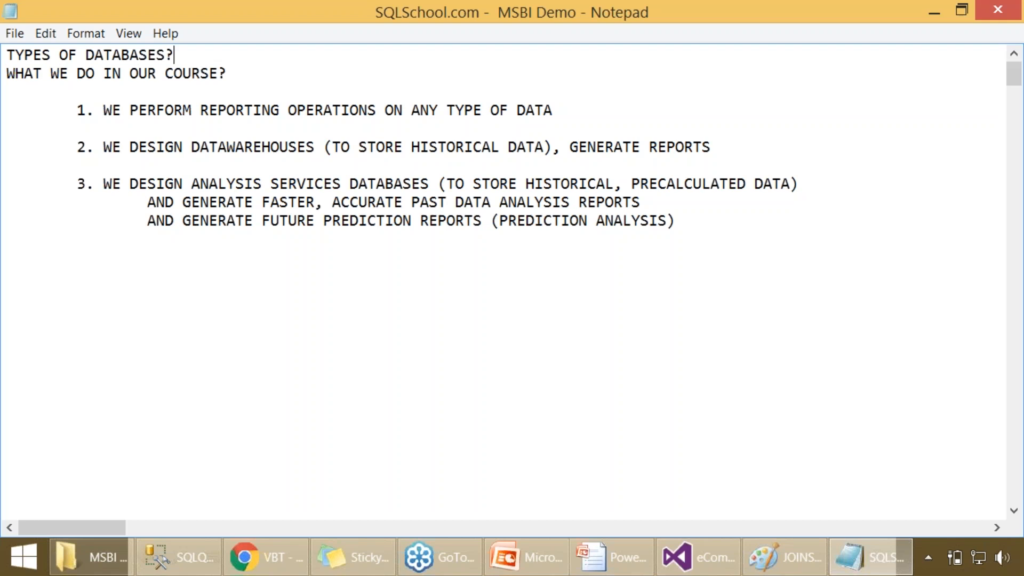
# - List SHOWROOM and GODOWN on indented lines below the TYPES OF DATABASES? heading, leaving a blank line after the heading
pyautogui.press('Return')
pyautogui.press('Return')
pyautogui.press('Tab')
pyautogui.write('SHOW')
pyautogui.press('BackSpace')
pyautogui.write('ROOM')
pyautogui.press('Return')
pyautogui.press('Tab')
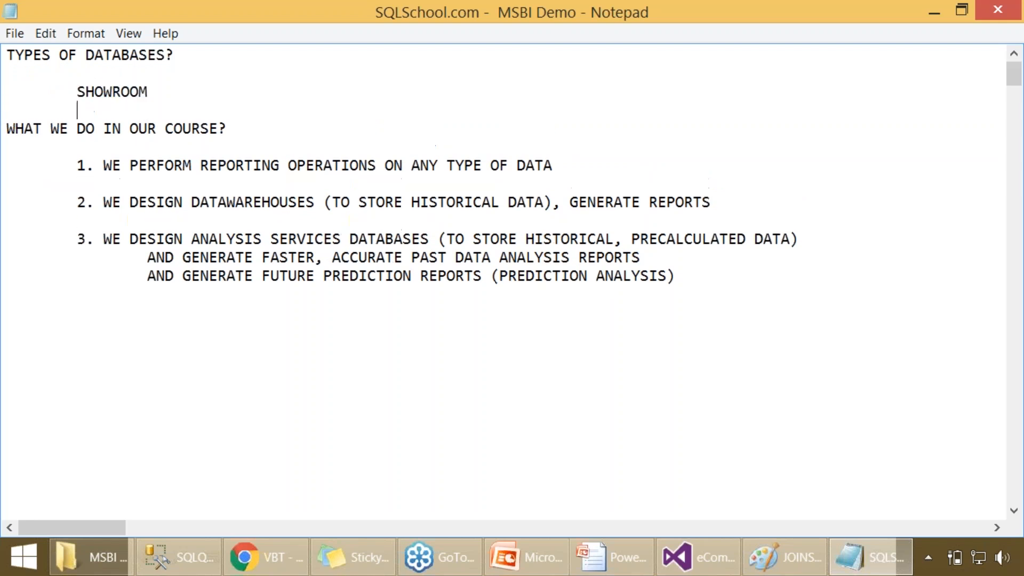
pyautogui.write('GODOWN')
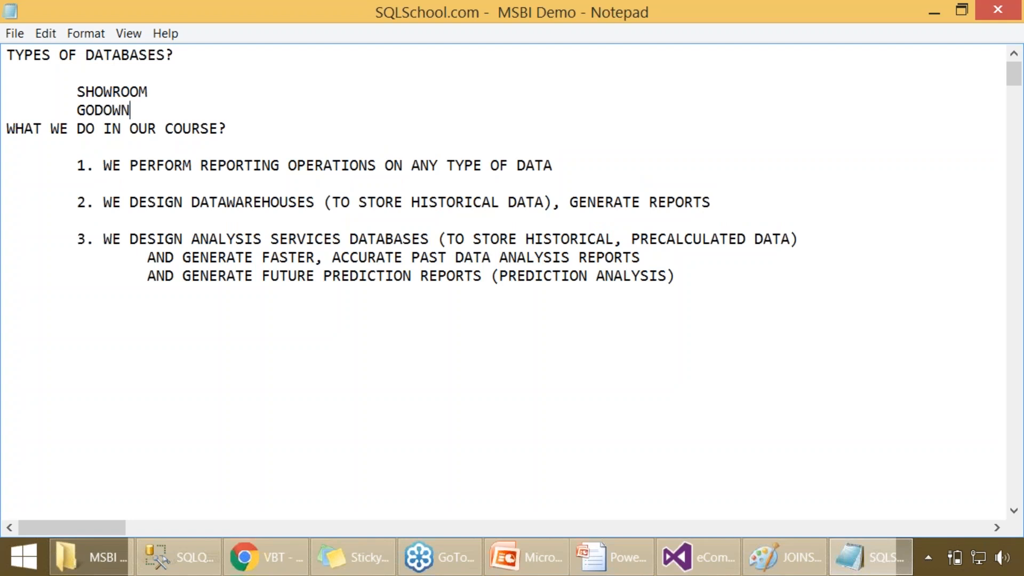
# - Add the indented entry "SALES & MARKETTING & BUSINESS PLANNING" below GODOWN, with blank lines separating it from the course section
pyautogui.press('Return')
pyautogui.press('Return')
pyautogui.press('Tab')
pyautogui.write('SALES')
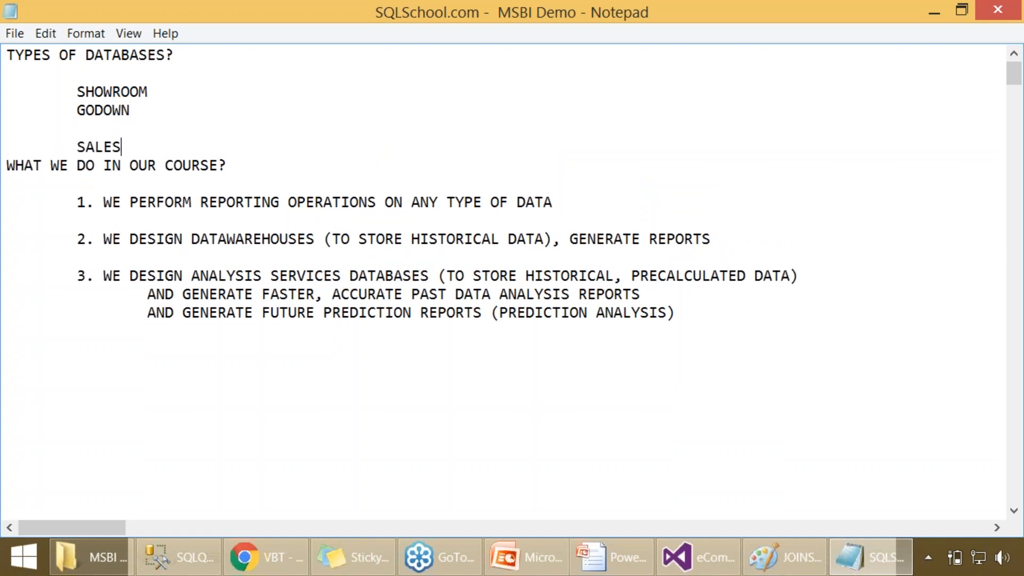
pyautogui.write(' & MARKETTING & ')
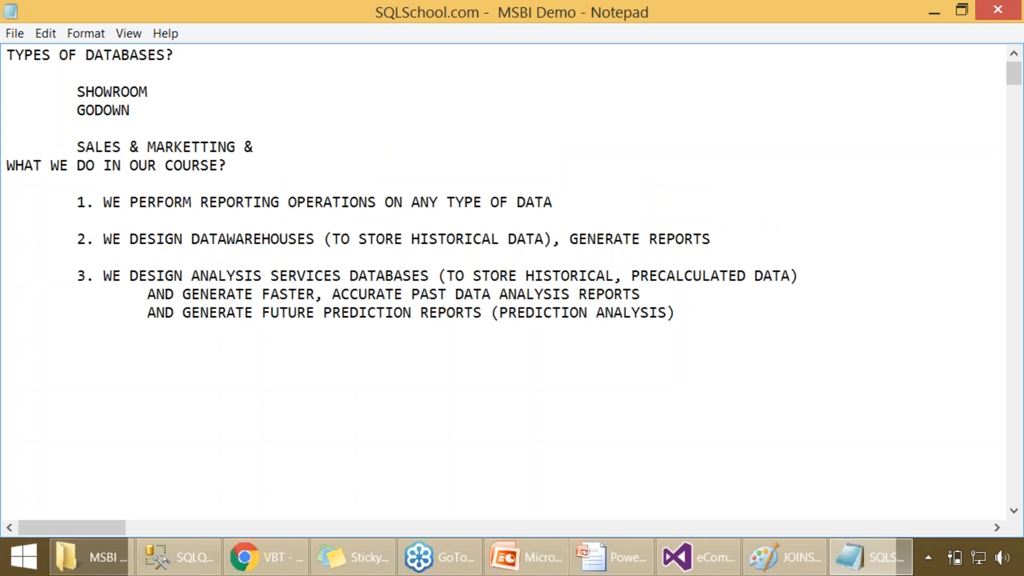
pyautogui.write('BUSINE')
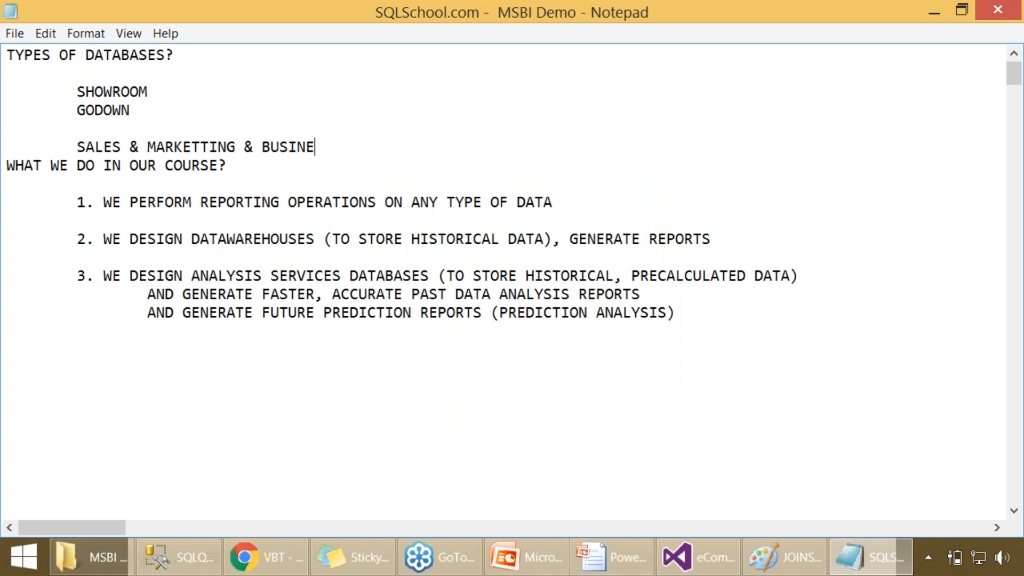
pyautogui.write('SS PLANNING')
pyautogui.press('Return')
pyautogui.press('Return')
pyautogui.press('Return')
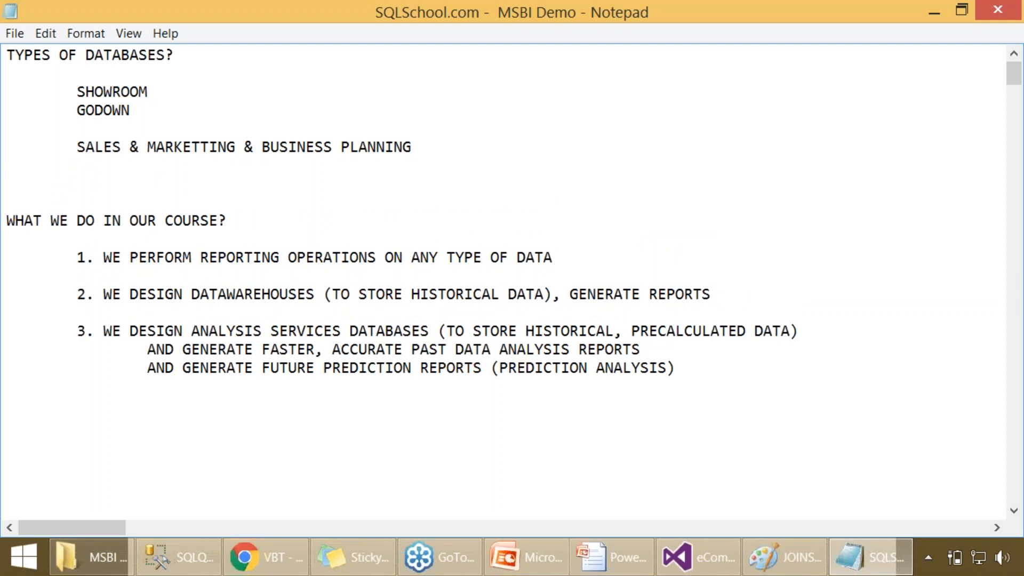
# - Insert a blank line between SHOWROOM and GODOWN, and add "POINT OF SALE" on the SHOWROOM line
pyautogui.click(71, 113)
pyautogui.press('Return')
pyautogui.press('Tab')
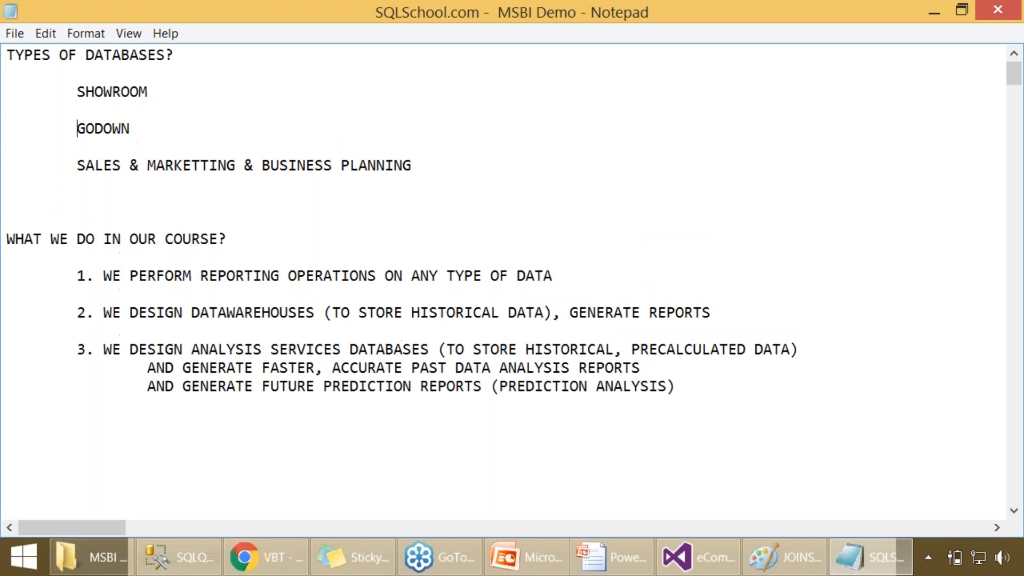
pyautogui.click(170, 98)
pyautogui.press('Tab')
pyautogui.press('Tab')
pyautogui.press('Tab')
pyautogui.press('Tab')
pyautogui.write('POINT OF SALE')
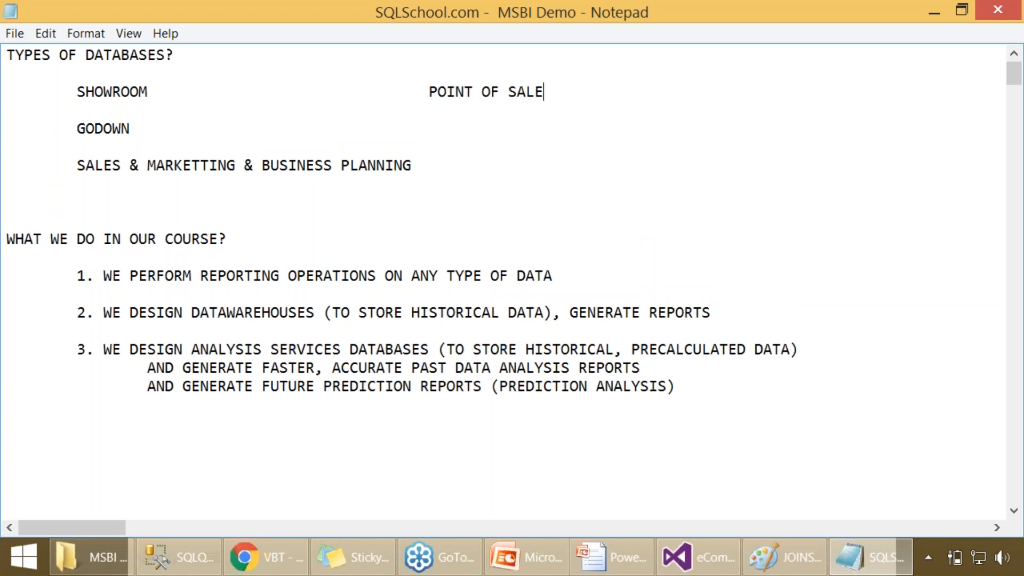
# - Add the terms "REAL-TIME" and "OLTP" after POINT OF SALE on the SHOWROOM line, separated by tabs
pyautogui.press('Tab')
pyautogui.press('Tab')
pyautogui.write('REAL-TIME')
pyautogui.press('Tab')
pyautogui.write('OLTP')
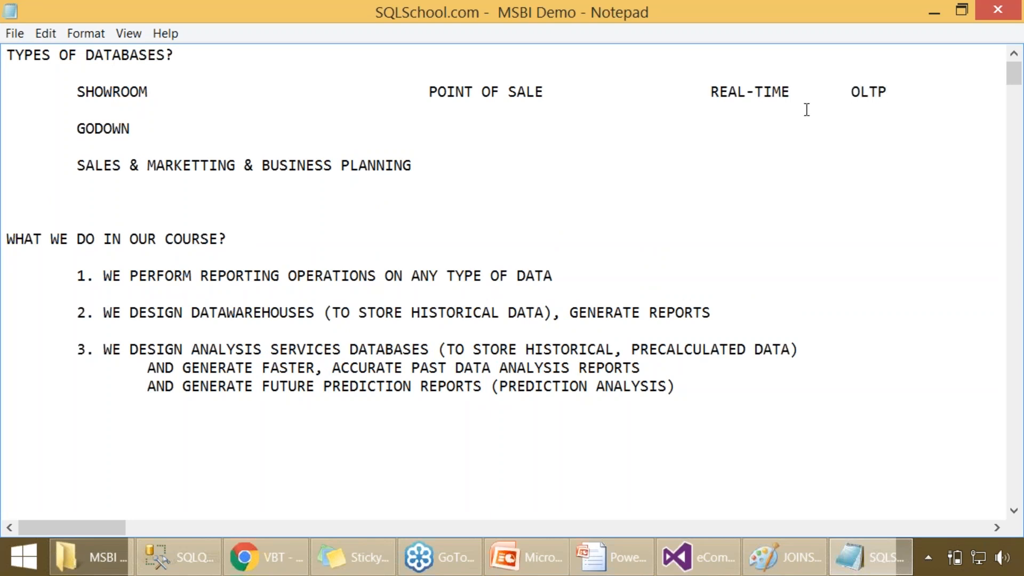
# - Tighten the spacing on the SHOWROOM line and join SHOWROOM, POINT OF SALE, REAL-TIME and OLTP with equals signs
pyautogui.click(429, 93)
pyautogui.press('BackSpace')
pyautogui.press('BackSpace')
pyautogui.press('BackSpace')
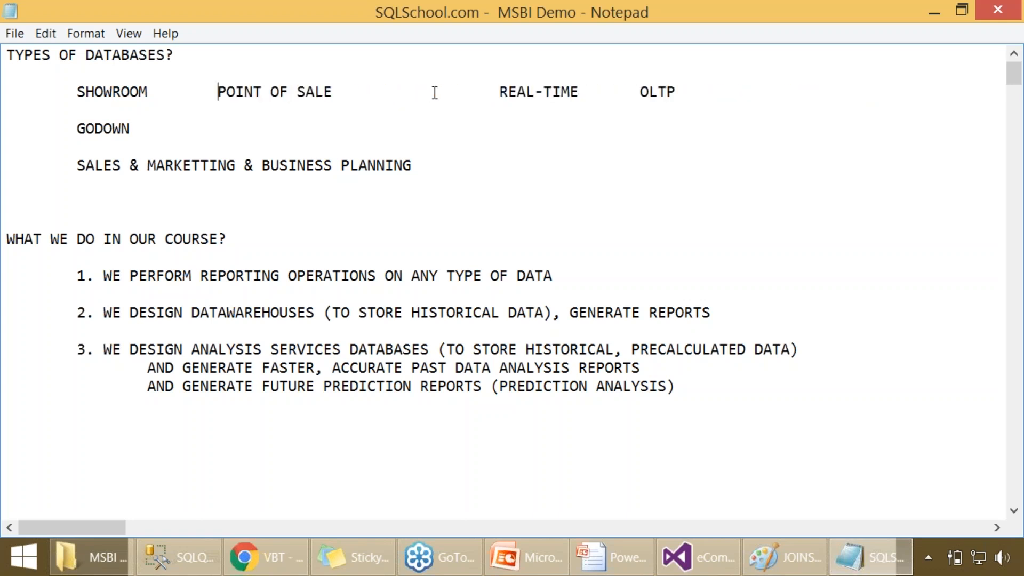
pyautogui.write('=')
pyautogui.press('Tab')
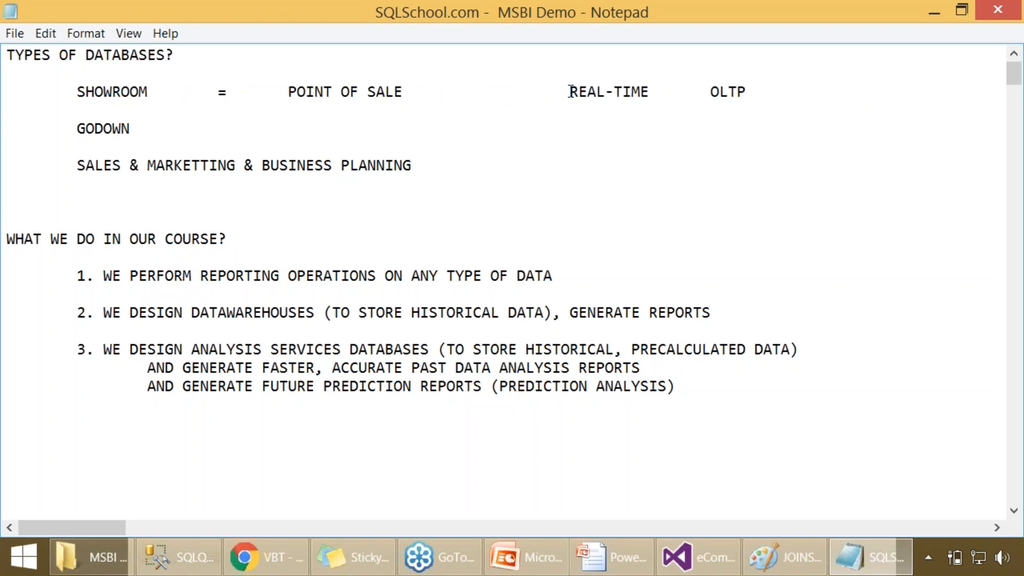
pyautogui.moveTo(566, 94); pyautogui.dragTo(430, 96)
pyautogui.write('=')
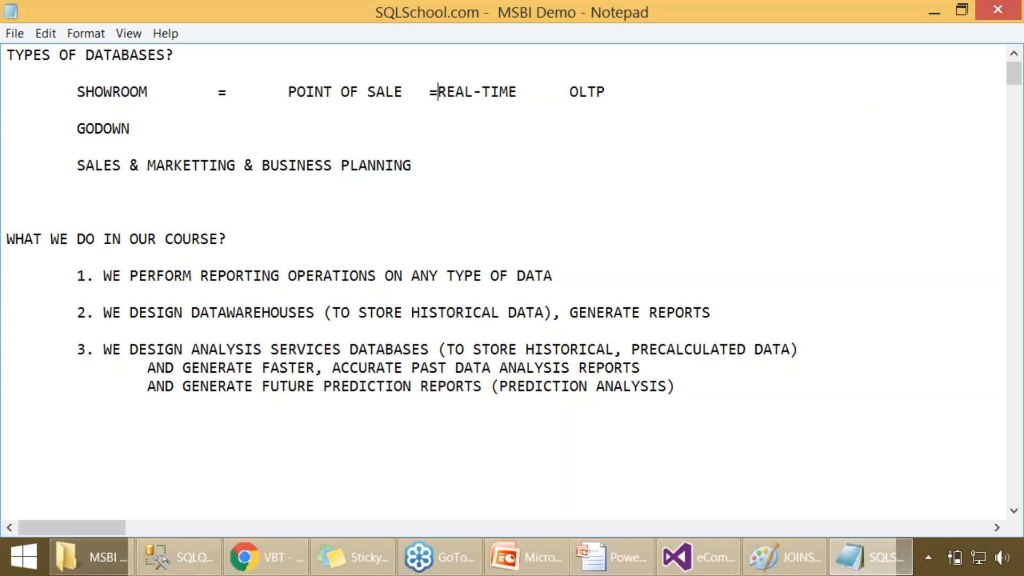
pyautogui.click(567, 92)
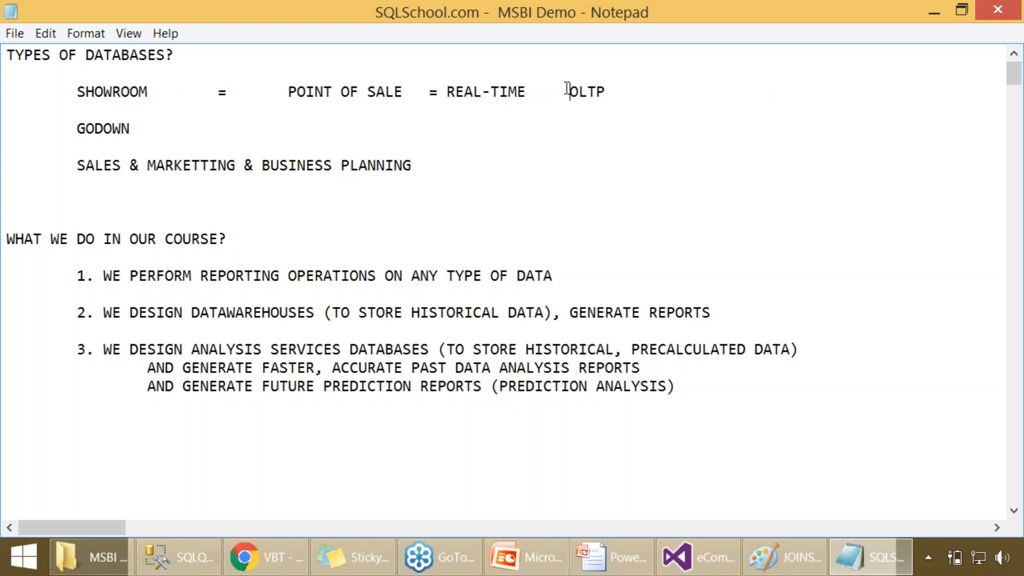
pyautogui.press('BackSpace')
pyautogui.write('=')
# - Extend the SHOWROOM line with "= ONLINE TRANSACTION PROCESSING = LIVE DATA"
pyautogui.press('End')
pyautogui.write('= O')
pyautogui.write('NLINE TR')
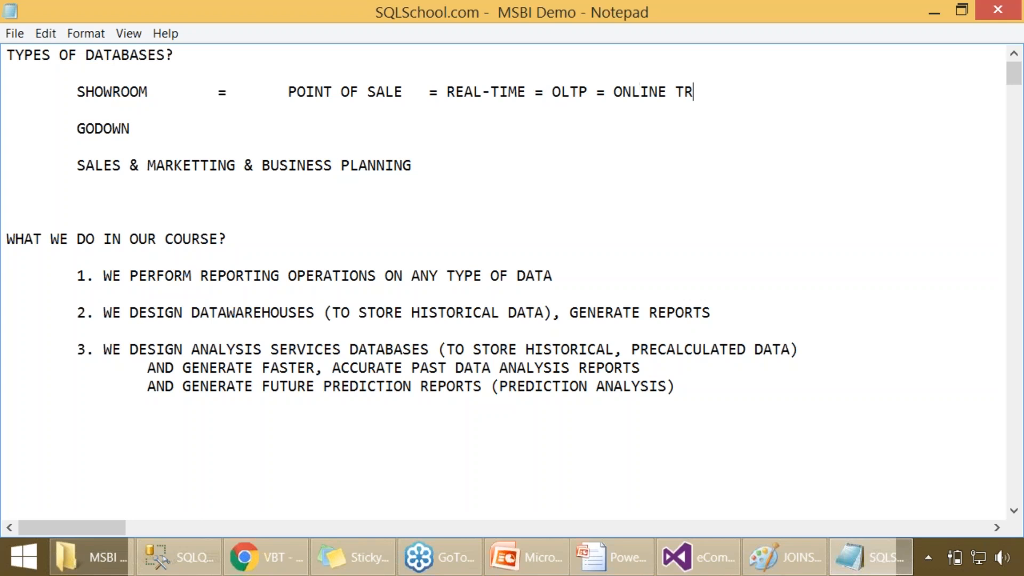
pyautogui.write('ANSACTION PROCCESSIN')
pyautogui.press('BackSpace')
pyautogui.press('BackSpace')
pyautogui.press('BackSpace')
pyautogui.press('BackSpace')
pyautogui.press('BackSpace')
pyautogui.press('BackSpace')
pyautogui.write('ESSING')
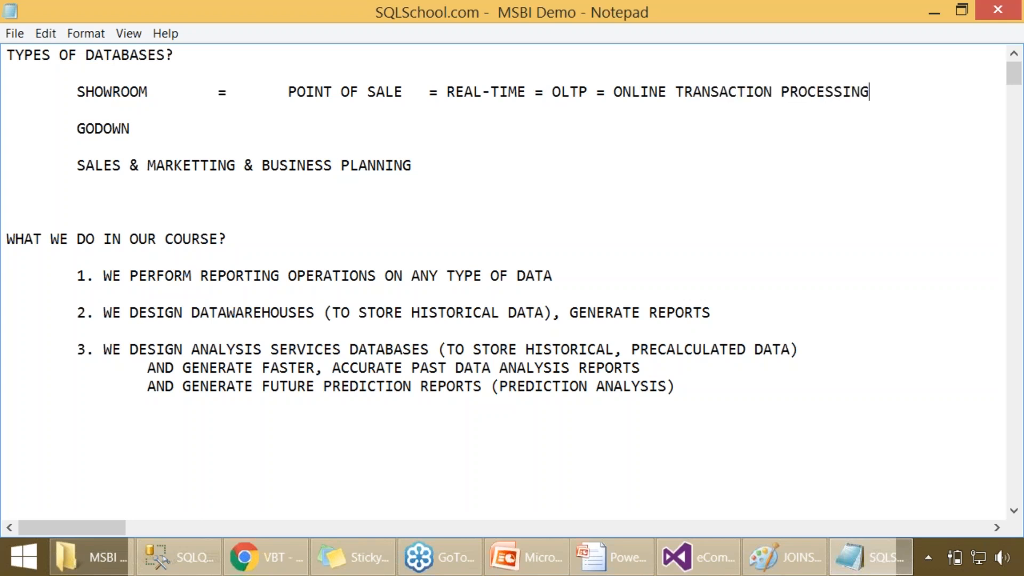
pyautogui.write(' = LIVE DATA')
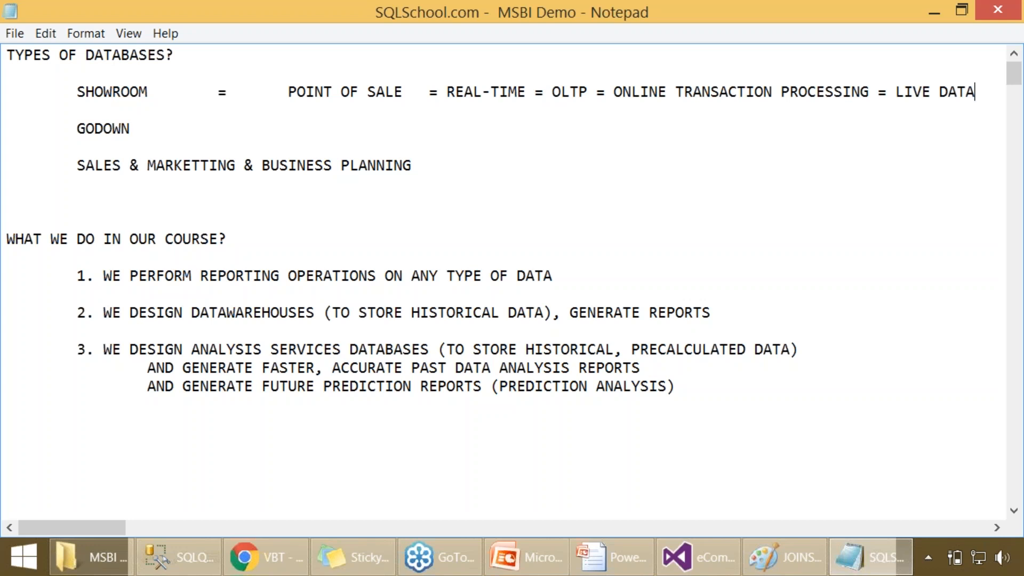
# - Describe GODOWN as "= OLD DATA. HISTORICAL DATA", aligned with the SHOWROOM description
pyautogui.click(226, 133)
pyautogui.press('Tab')
pyautogui.press('Tab')
pyautogui.write('=')
pyautogui.press('Tab')
pyautogui.write('OLD DATA.')
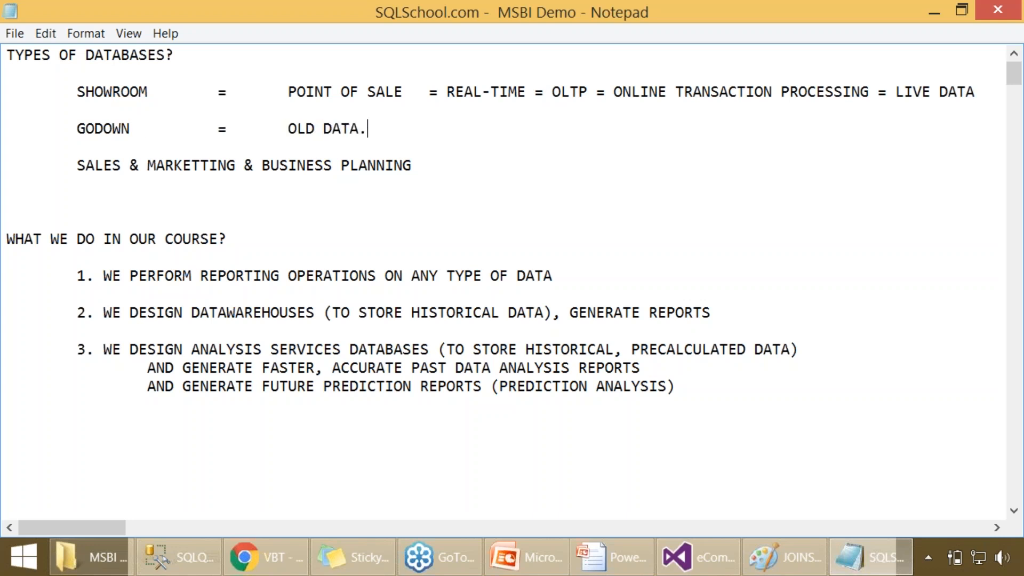
pyautogui.write(' HISTORICAL D')
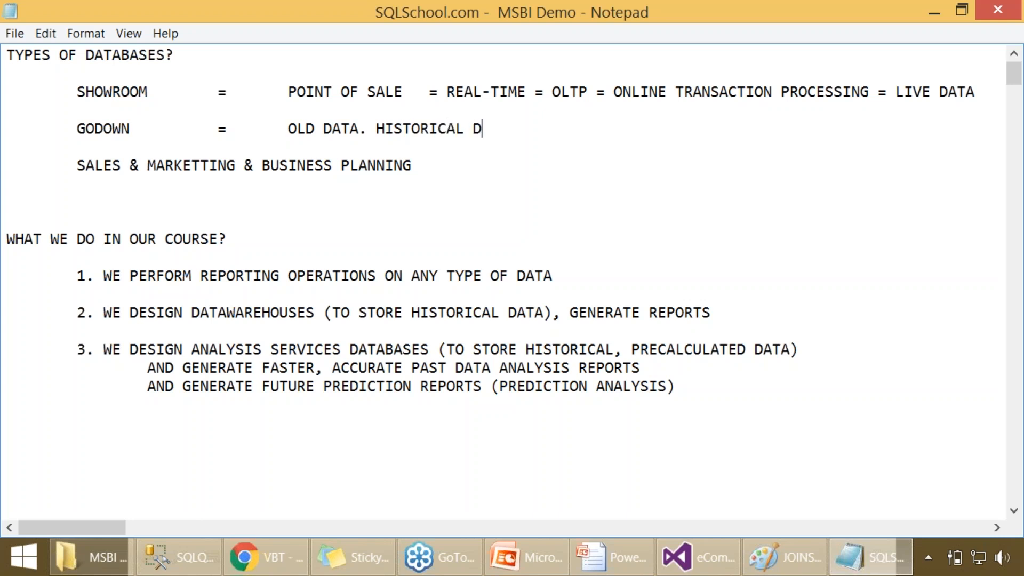
pyautogui.write('ATA. BUE')
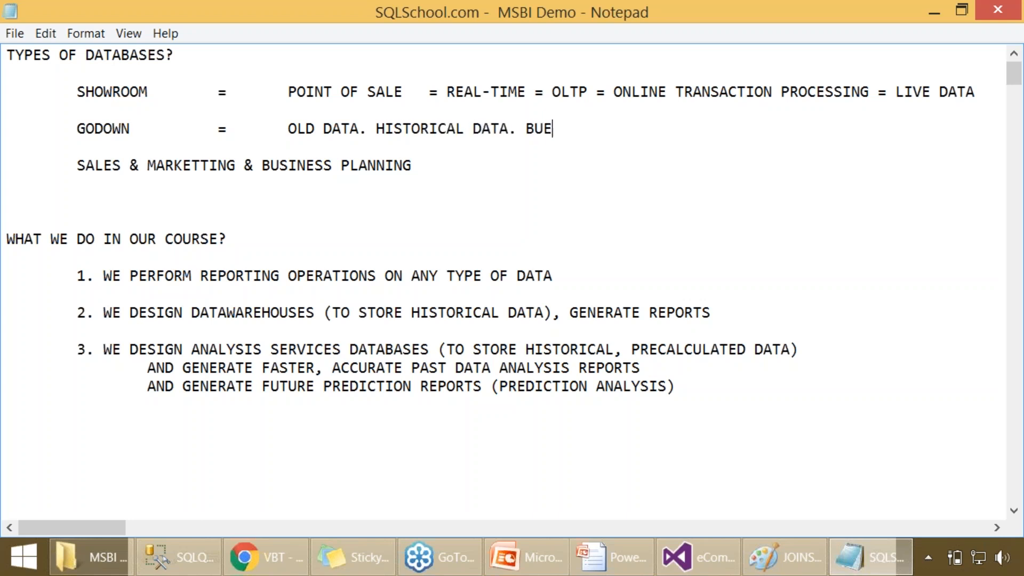
# - Continue the GODOWN description with ". BUSINESS LEVEL INACTIVE DATA. DATAWAREHOUSE (DWH)"
pyautogui.press('BackSpace')
pyautogui.write('SINESS LEVEL ')
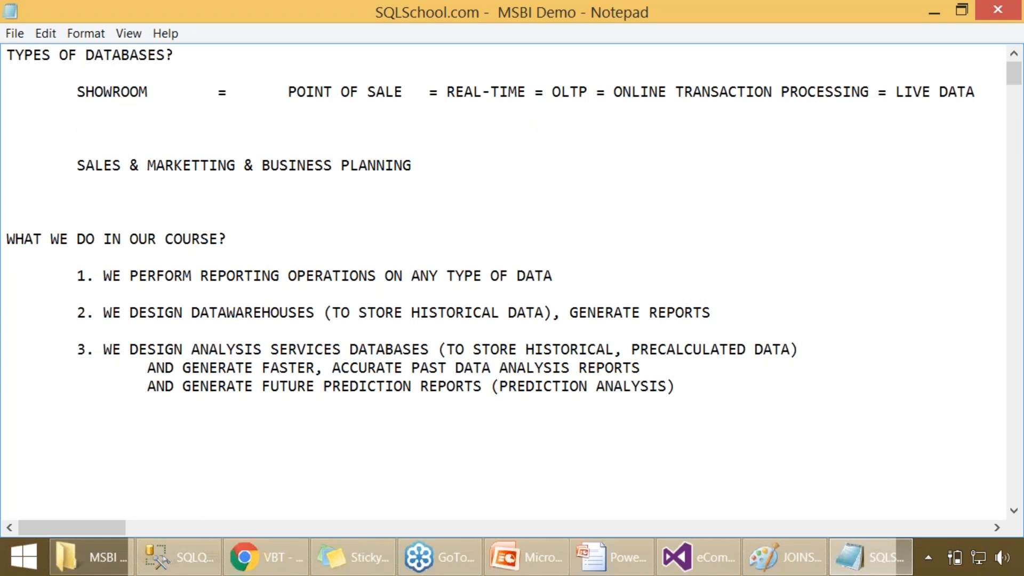
pyautogui.write('INACTIVE I')
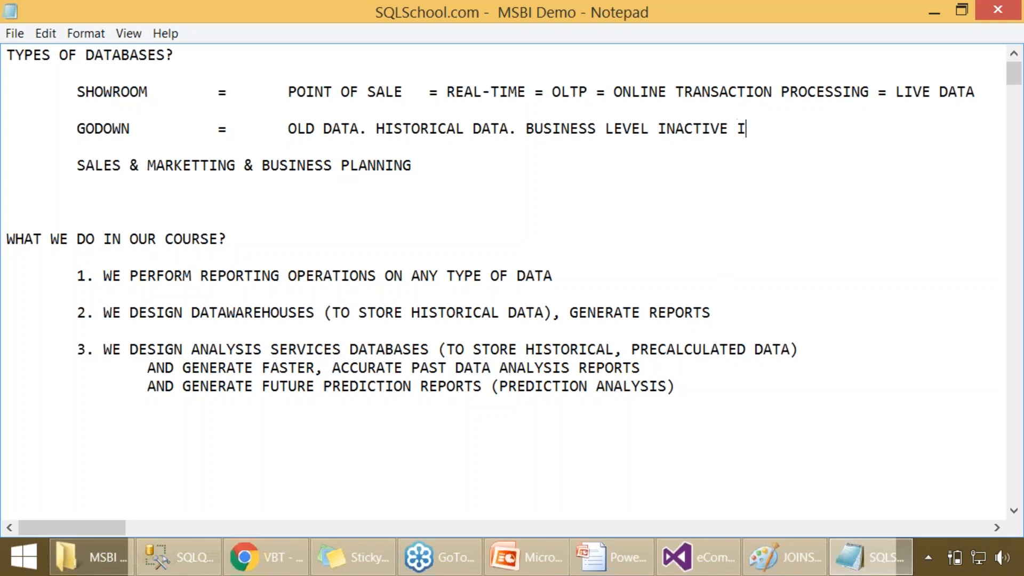
pyautogui.press('BackSpace')
pyautogui.write('DATA. DATAWARE')
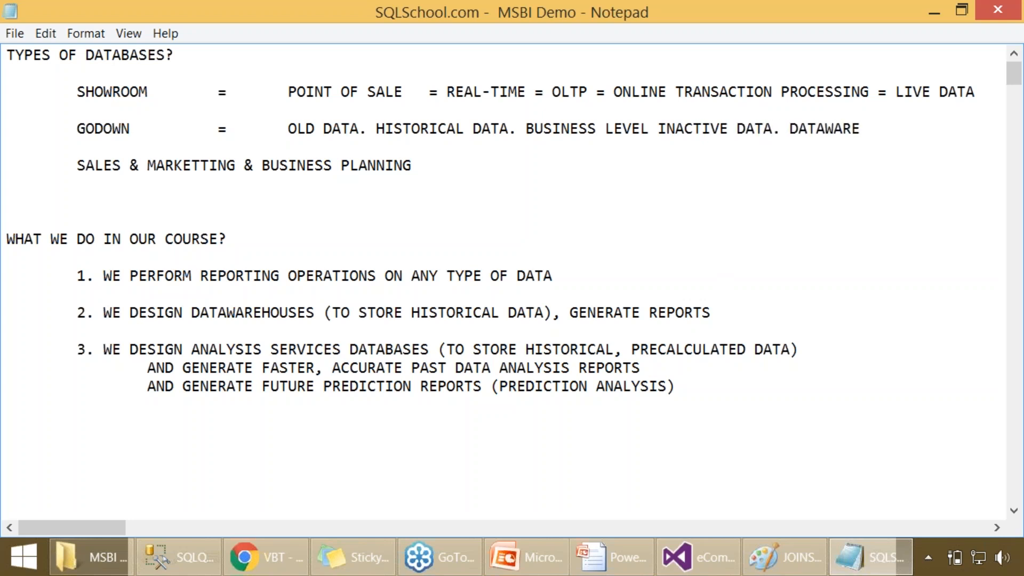
pyautogui.write('HOUSE (D')
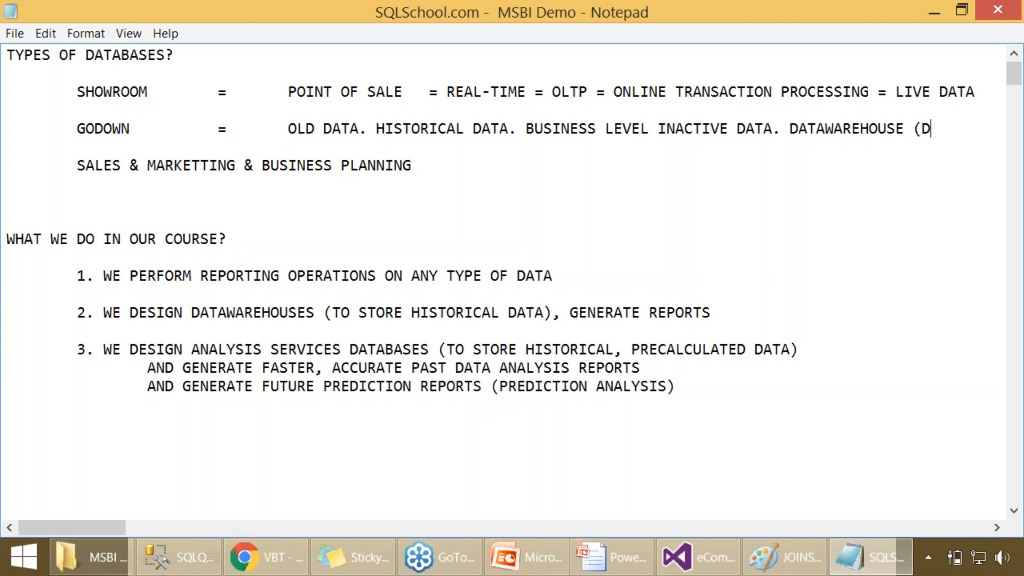
pyautogui.write('WH)')
# - Describe SALES & MARKETTING & BUSINESS PLANNING as "= ANALYSIS & FORECASTS"
pyautogui.click(457, 171)
pyautogui.press('Tab')
pyautogui.write('= ')
pyautogui.write('S')
pyautogui.press('BackSpace')
pyautogui.write('ANALYSIS ')
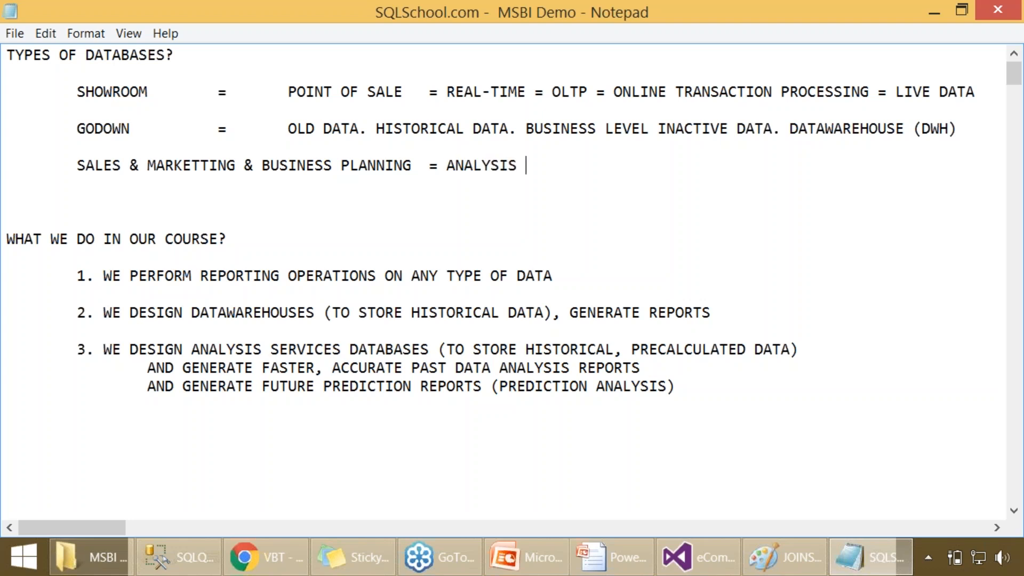
pyautogui.write('& FORECASTS.')
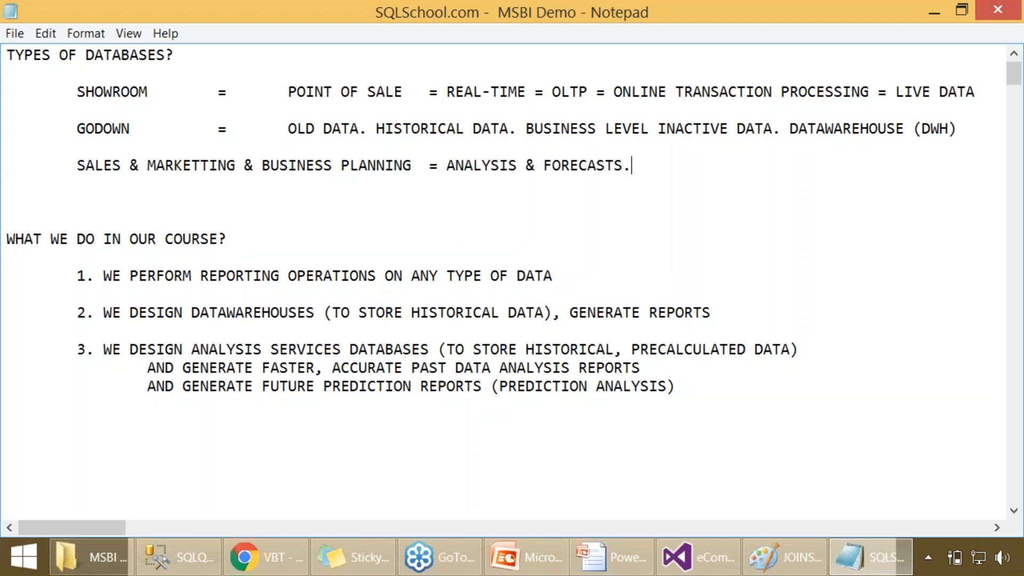
pyautogui.write(' ONLINE')
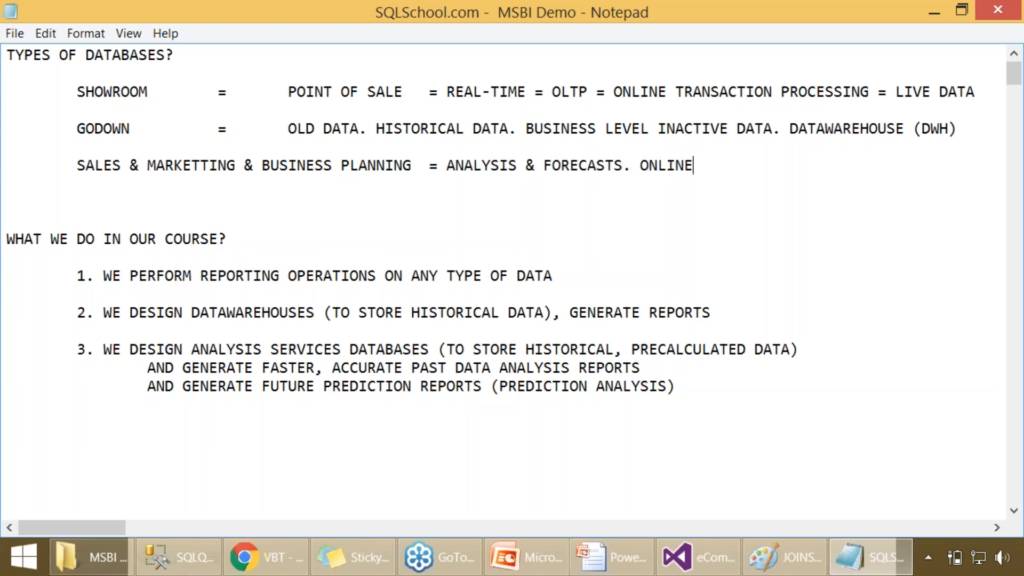
pyautogui.write(' ANALYTICAL DATABASES= OLAP')
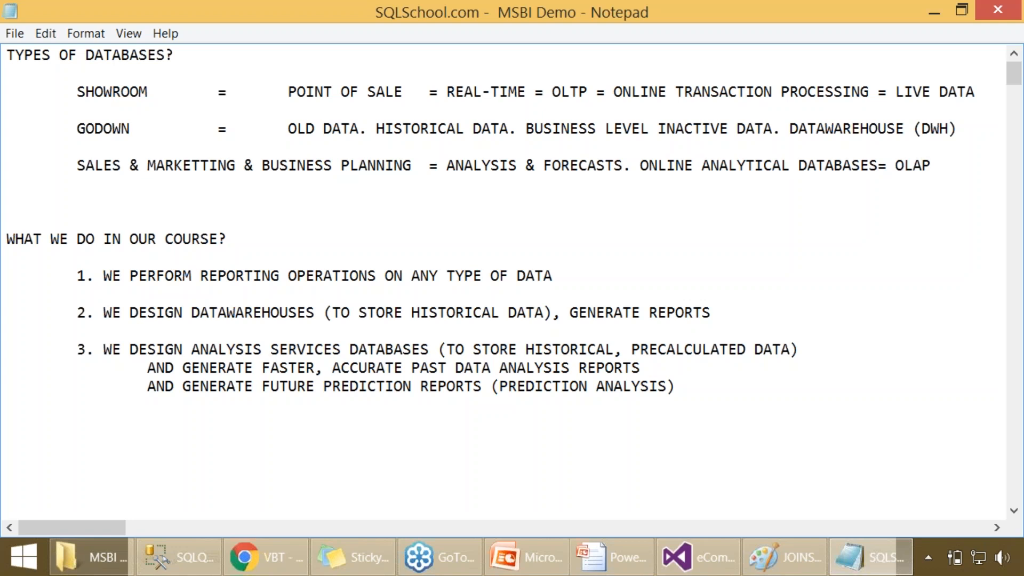
# - Move OLTP on the SHOWROOM line so that it follows ONLINE TRANSACTION PROCESSING
pyautogui.moveTo(553, 92); pyautogui.dragTo(614, 91)
pyautogui.hotkey('ctrl', 'x')
pyautogui.click(834, 93)
pyautogui.hotkey('ctrl', 'v')
# - Move LIVE DATA on the SHOWROOM line to between REAL-TIME and ONLINE TRANSACTION PROCESSING, with equals signs around it
pyautogui.keyDown('shift'); pyautogui.click(973, 94); pyautogui.keyUp('shift')
pyautogui.press('BackSpace')
pyautogui.press('BackSpace')
pyautogui.press('BackSpace')
pyautogui.press('BackSpace')
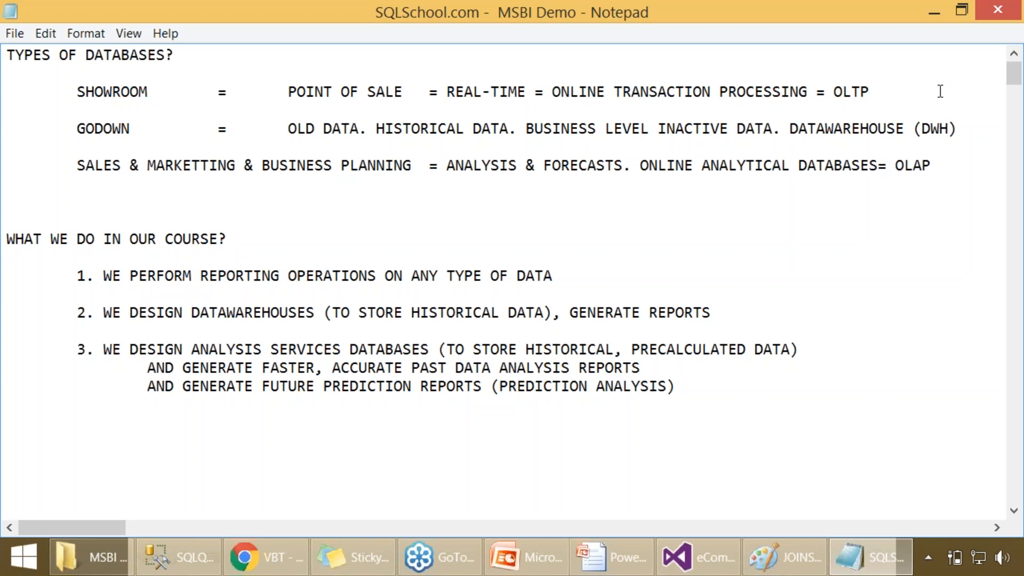
pyautogui.click(555, 92)
pyautogui.hotkey('ctrl', 'v')
pyautogui.write('=')
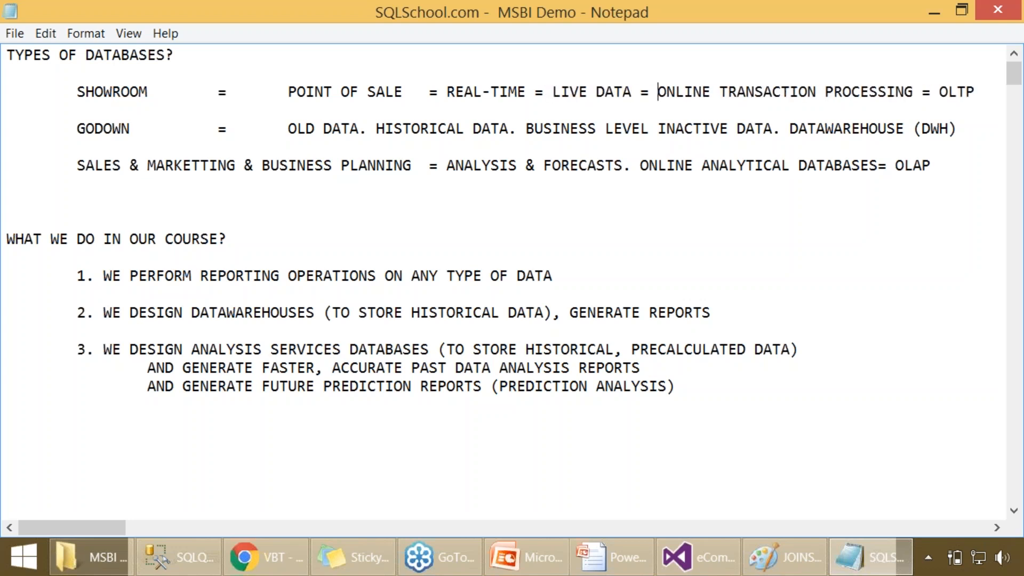
# - Review the terms OLTP, OLAP and DWH, and the course points on reporting operations and designing data warehouses
pyautogui.doubleClick(947, 91)
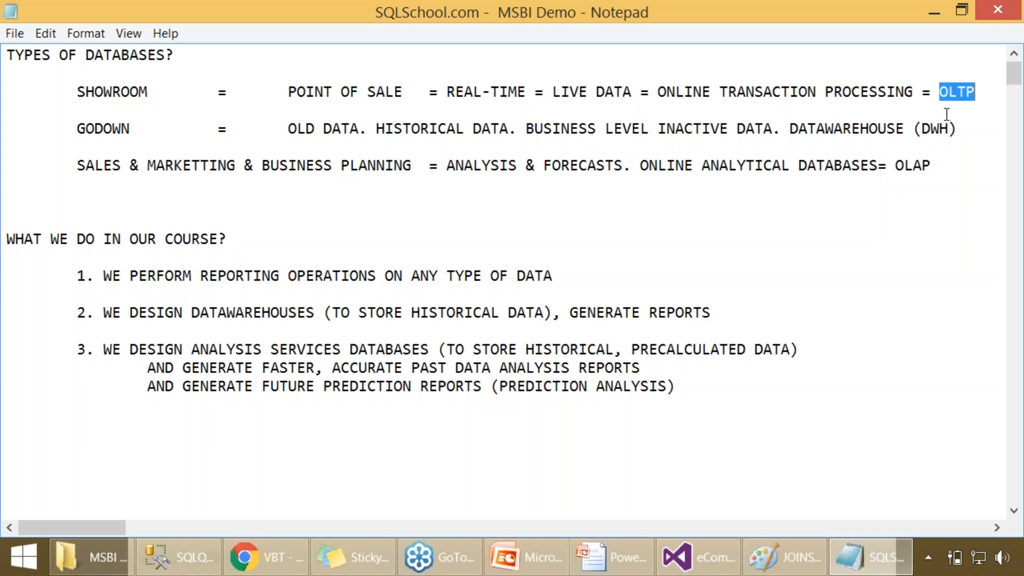
pyautogui.doubleClick(919, 167)
pyautogui.doubleClick(931, 128)
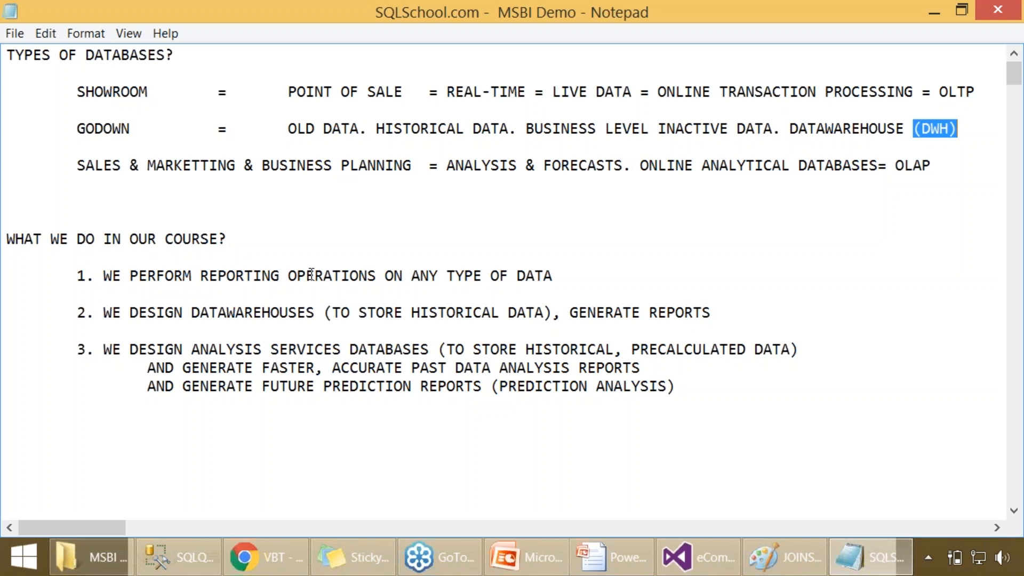
pyautogui.click(278, 288)
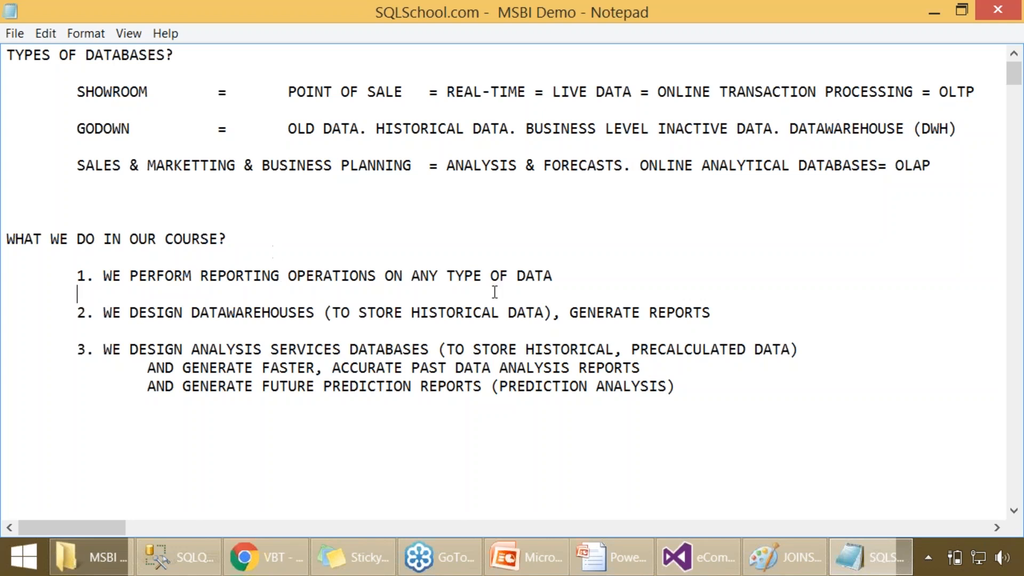
pyautogui.click(575, 273)
pyautogui.click(221, 322)
pyautogui.moveTo(182, 275); pyautogui.dragTo(262, 276)
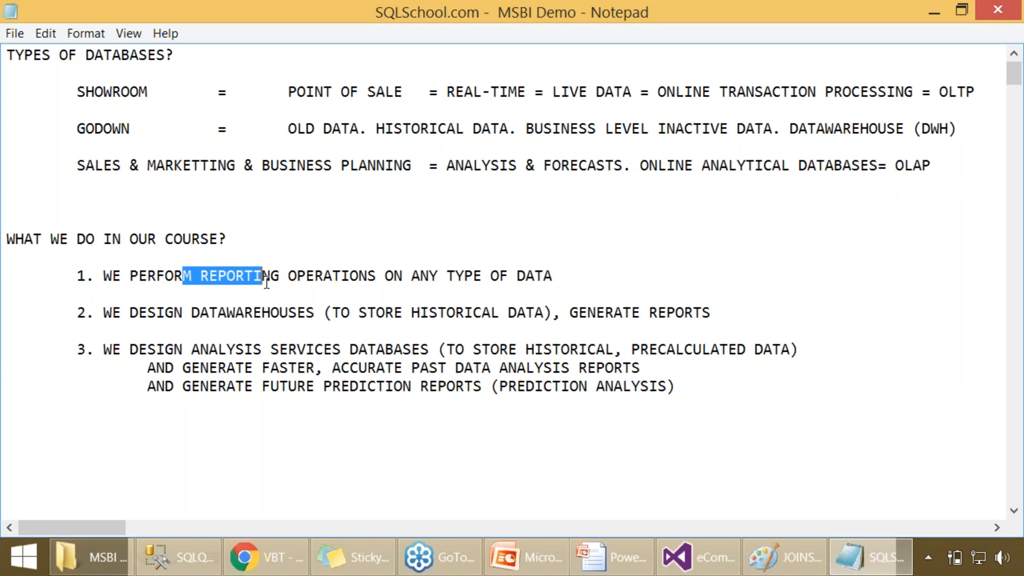
pyautogui.click(232, 322)
pyautogui.doubleClick(234, 312)
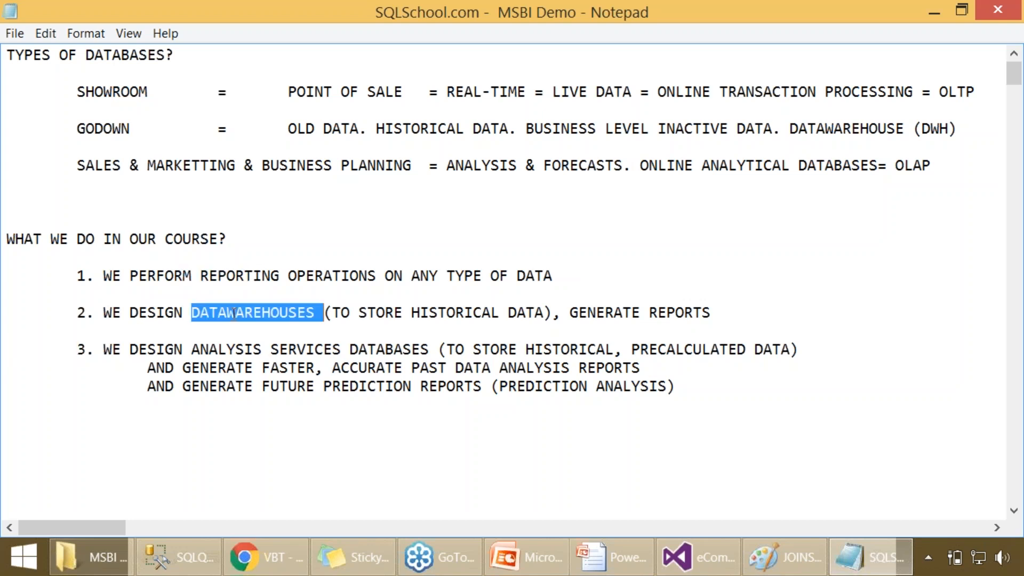
# - Switch to Visual Studio, select MainPackage.dtsx among the eCommerce_DWH_StarSchema SSIS packages, and return to the Notepad notes
pyautogui.click(709, 559)
pyautogui.click(880, 505)
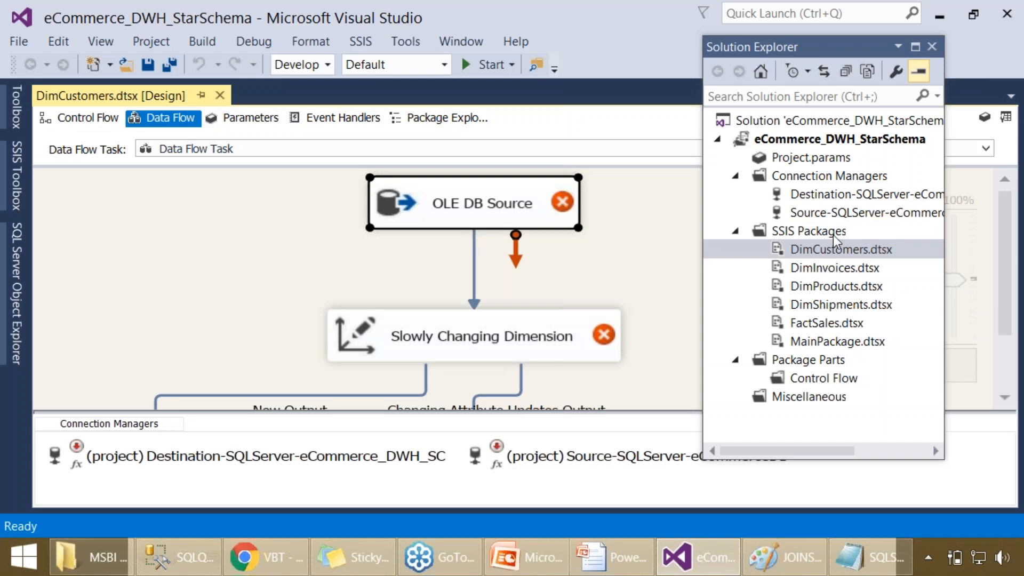
pyautogui.click(841, 346)
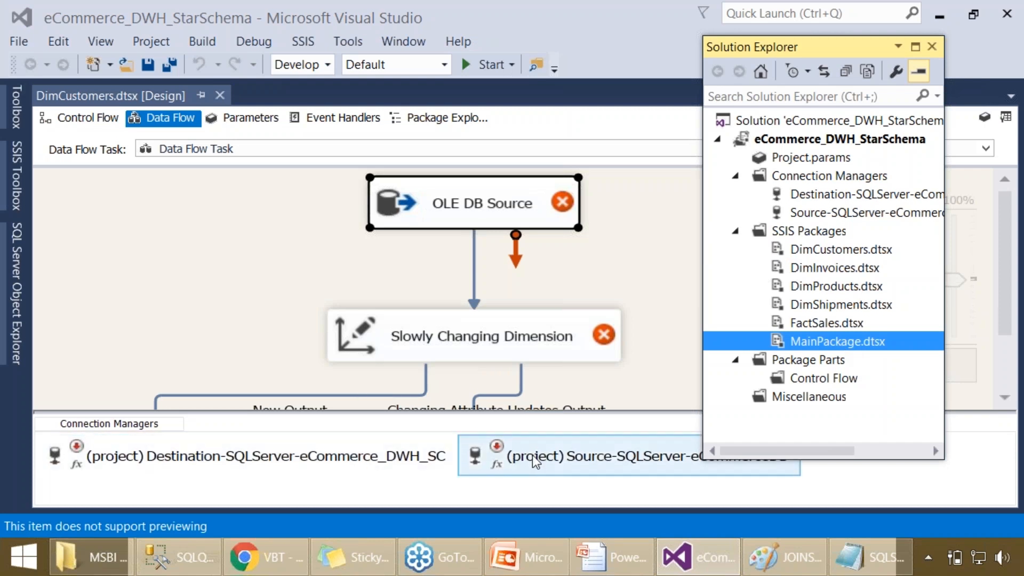
pyautogui.click(869, 557)
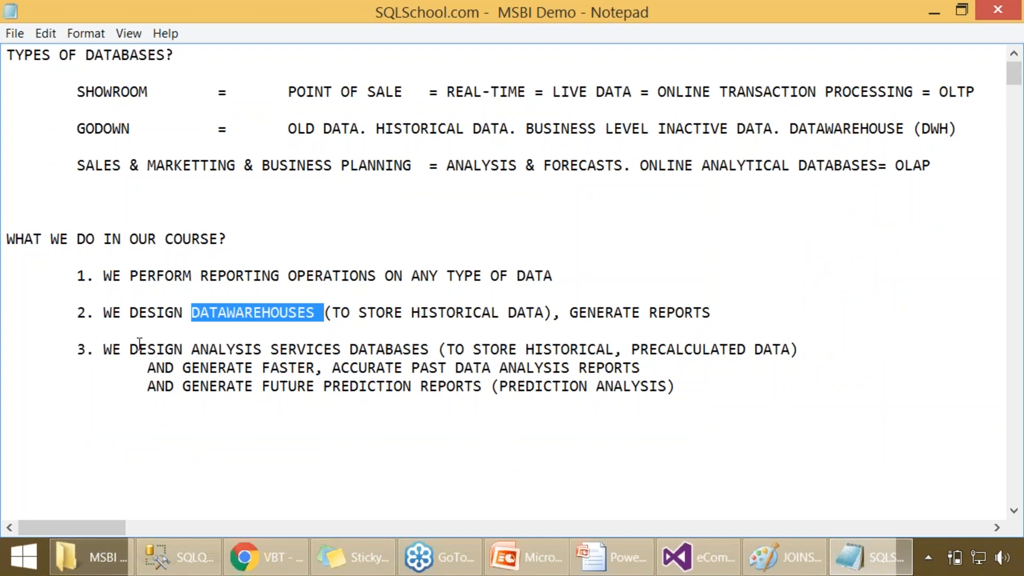
# - Review the analysis services course point, its past-data and future prediction reports, and the DWH and OLAP definitions
pyautogui.moveTo(131, 349); pyautogui.dragTo(419, 347)
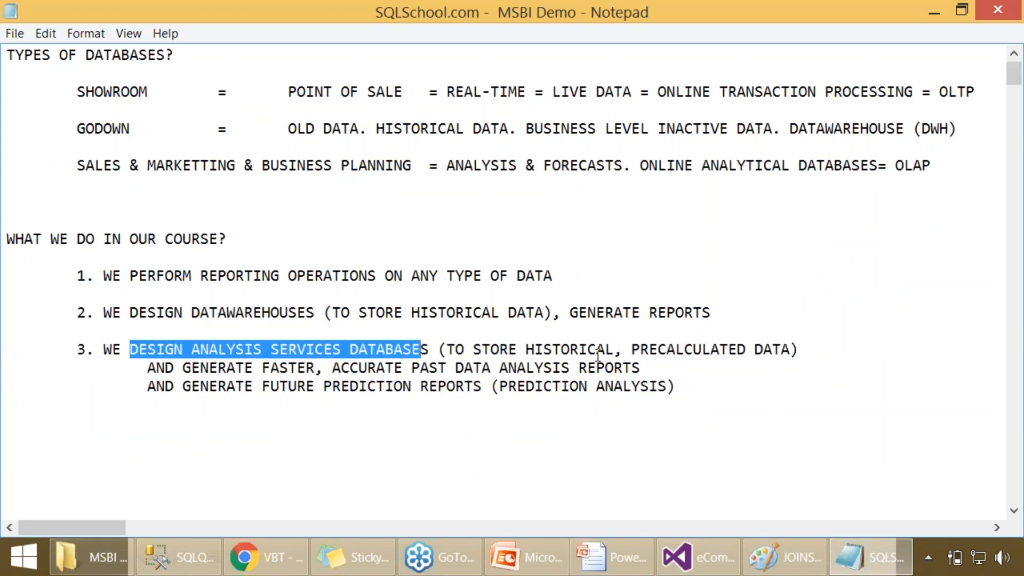
pyautogui.moveTo(543, 351); pyautogui.dragTo(792, 349)
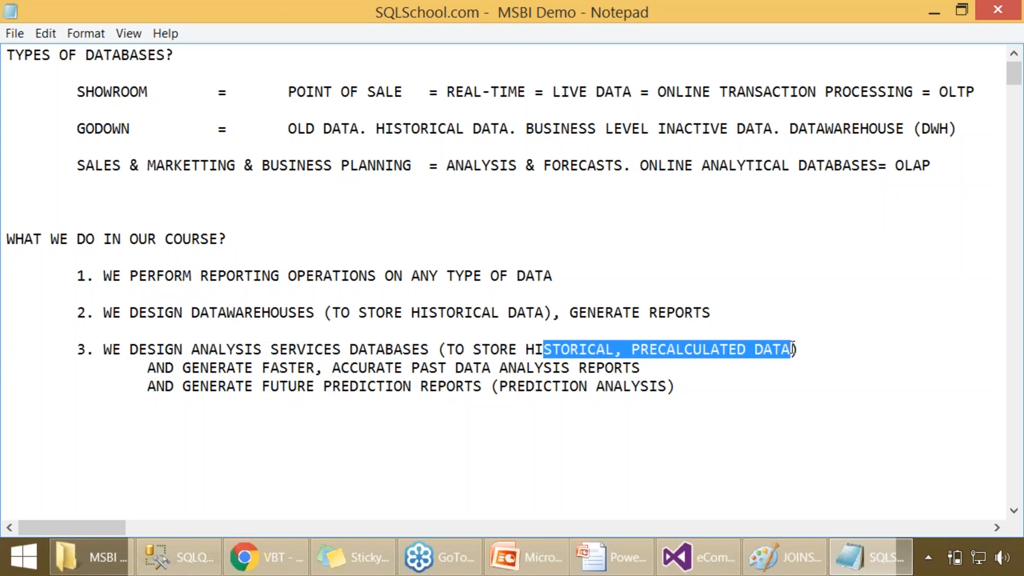
pyautogui.doubleClick(924, 129)
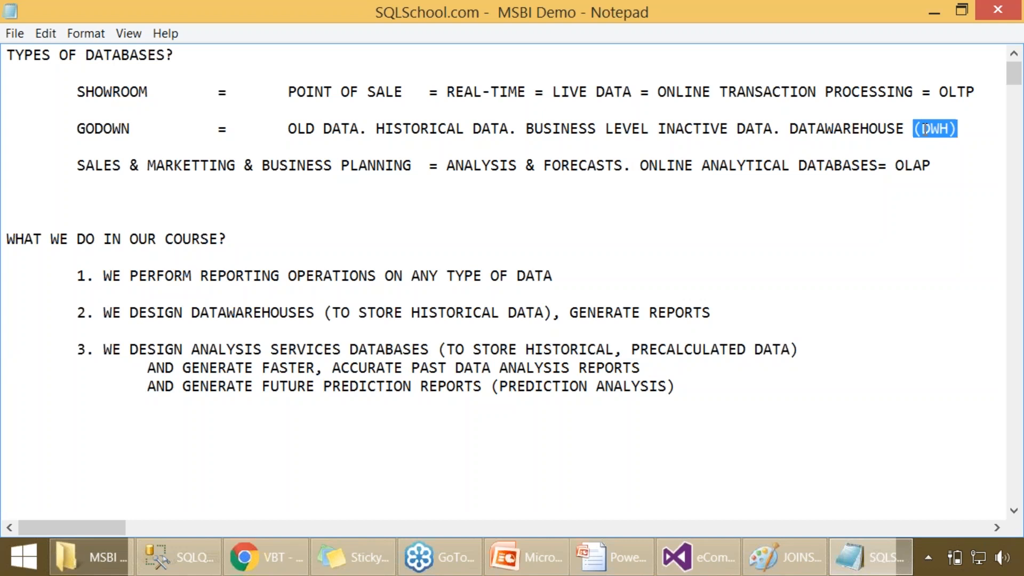
pyautogui.moveTo(685, 166); pyautogui.dragTo(935, 170)
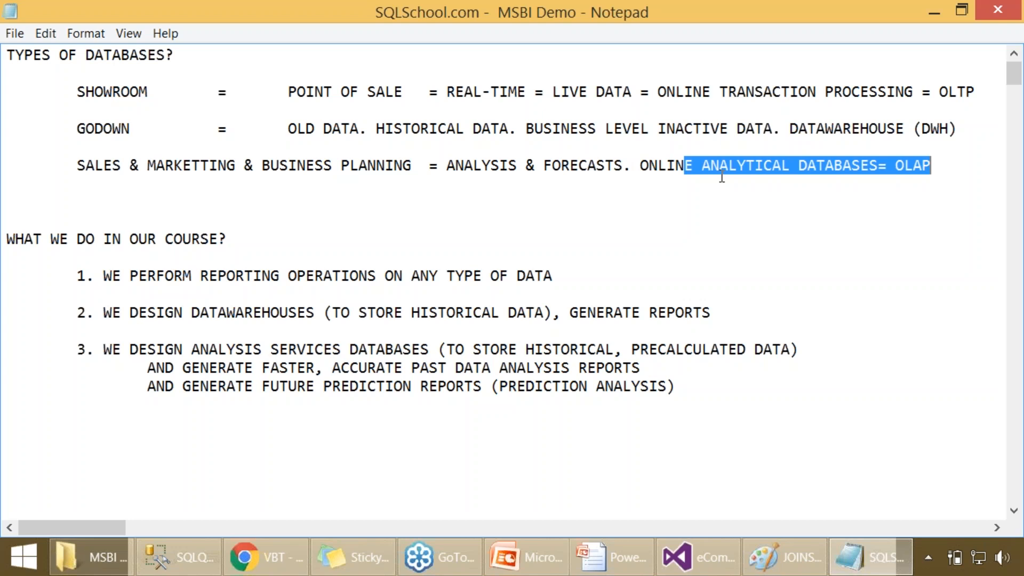
pyautogui.click(571, 191)
pyautogui.moveTo(418, 166); pyautogui.dragTo(962, 171)
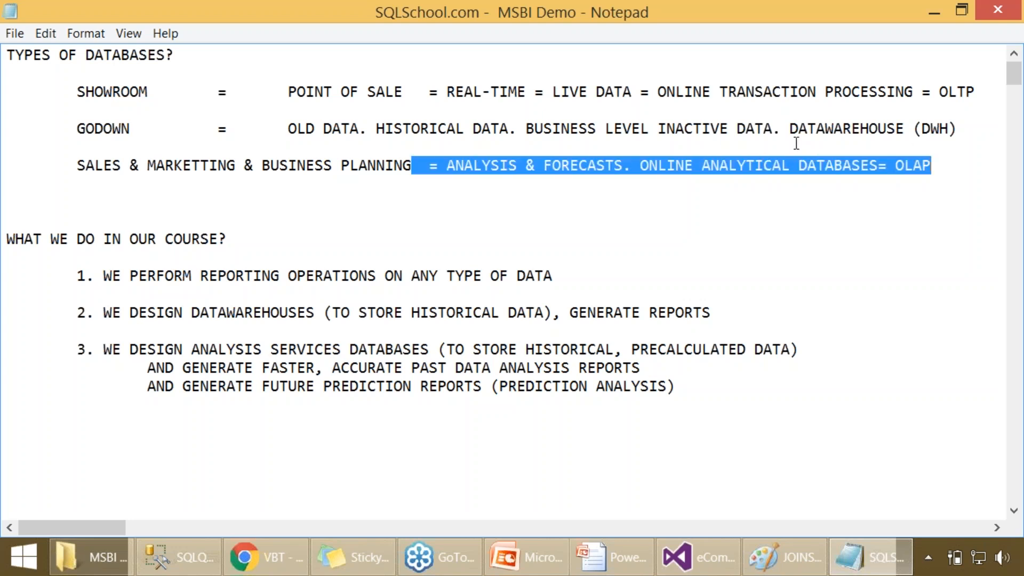
pyautogui.moveTo(817, 123); pyautogui.dragTo(957, 125)
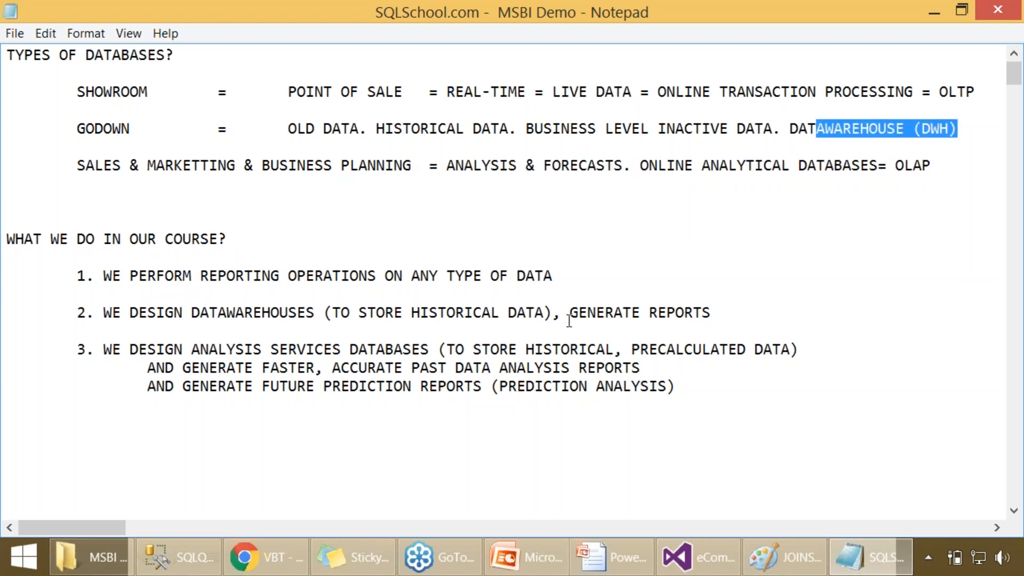
pyautogui.moveTo(270, 368); pyautogui.dragTo(645, 368)
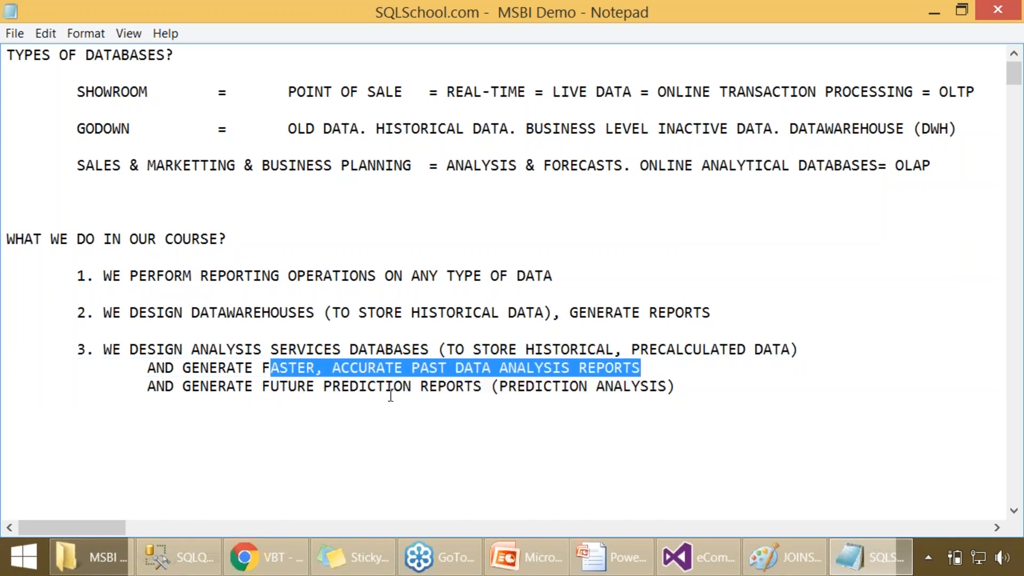
pyautogui.moveTo(262, 386); pyautogui.dragTo(418, 385)
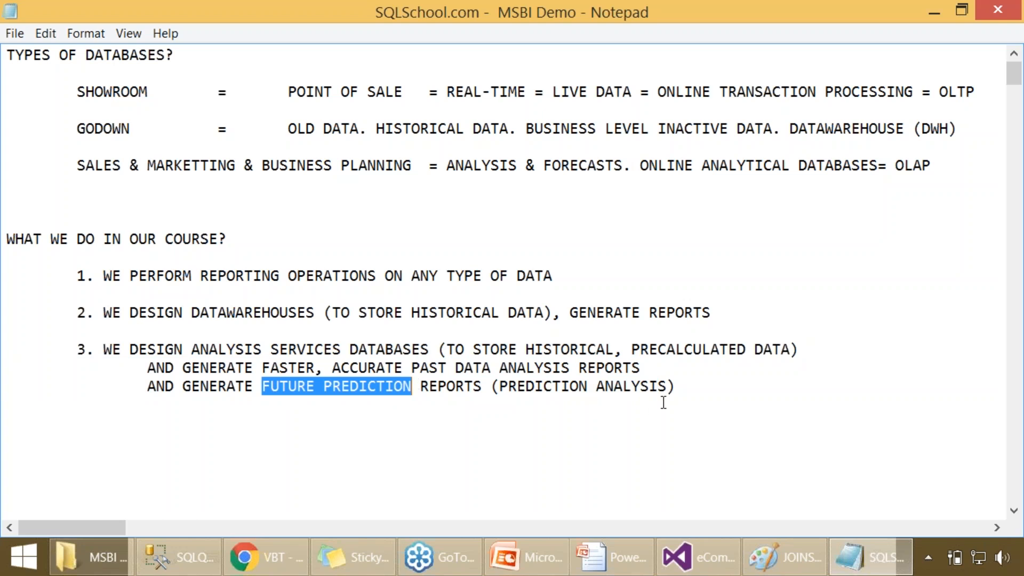
# - Start an indented note two lines below the prediction reports line reading "** FROM SQL SERVER 2017 ="
pyautogui.click(680, 390)
pyautogui.press('Return')
pyautogui.press('Return')
pyautogui.press('Tab')
pyautogui.press('Tab')
pyautogui.write('** FROM SQL SERVER 32017')
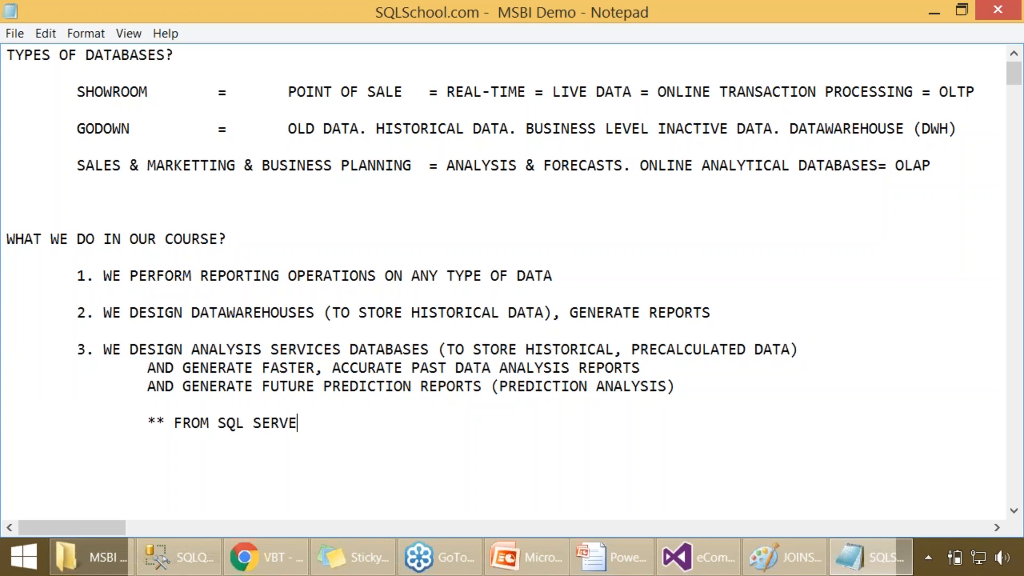
pyautogui.press('BackSpace')
pyautogui.press('BackSpace')
pyautogui.press('BackSpace')
# - Complete the note with ">>> SSAS WITH MACHINE LEARNING COMPONENTS ==> DEEP LEARNING" and remove the blank line above it
pyautogui.press('BackSpace')
pyautogui.press('BackSpace')
pyautogui.write('2017 =>>> SQ')
pyautogui.press('BackSpace')
pyautogui.write('SAS WITH MACHINE LEARNING COMP')
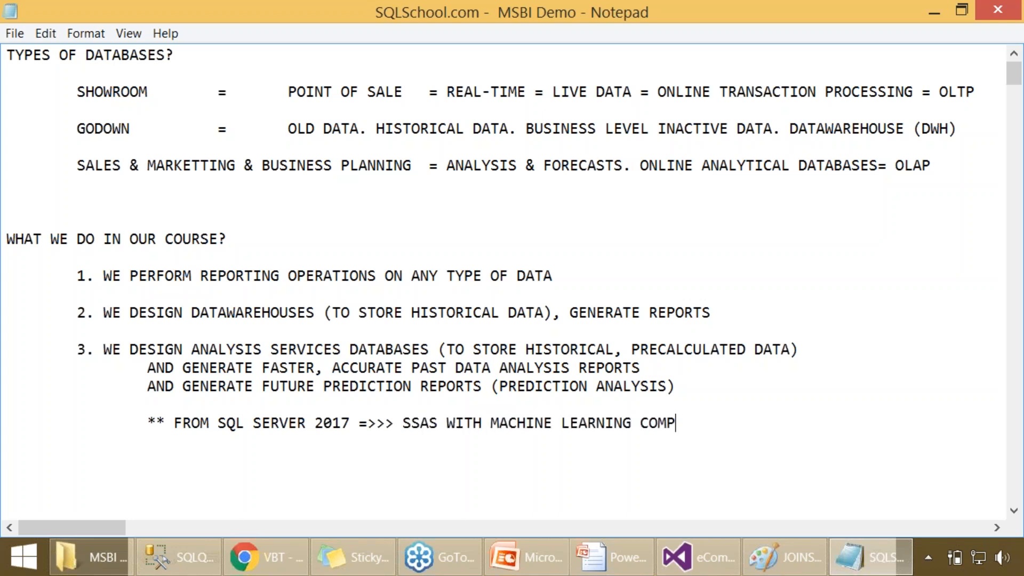
pyautogui.write('ONENTS  ==')
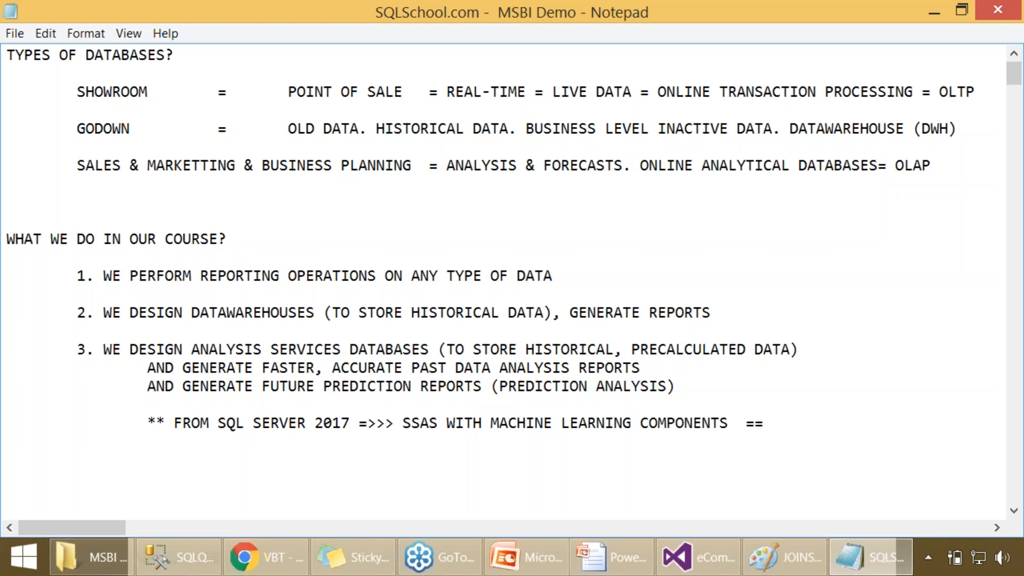
pyautogui.write('> DEEP LEARNING')
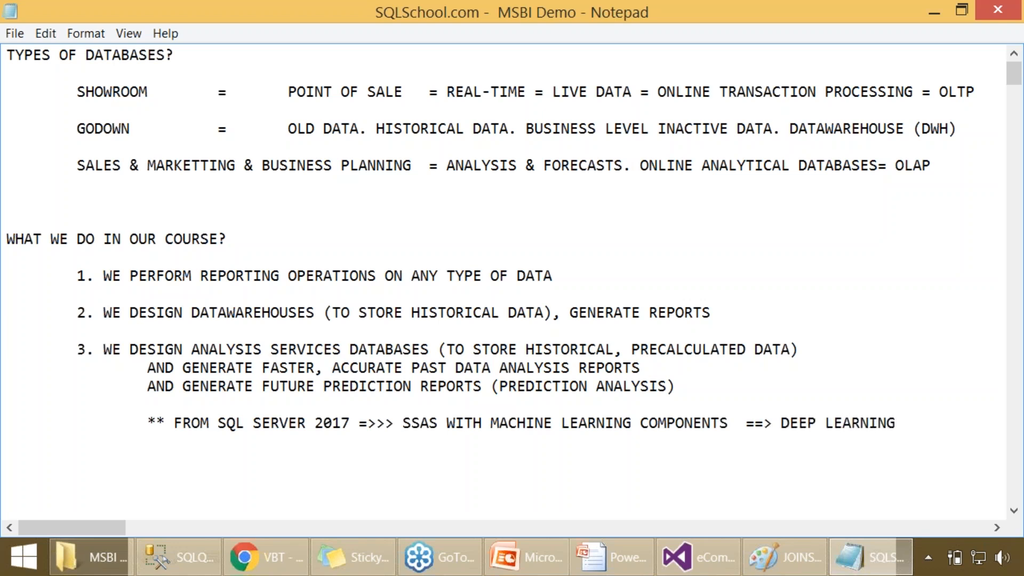
pyautogui.click(61, 406)
pyautogui.press('Delete')
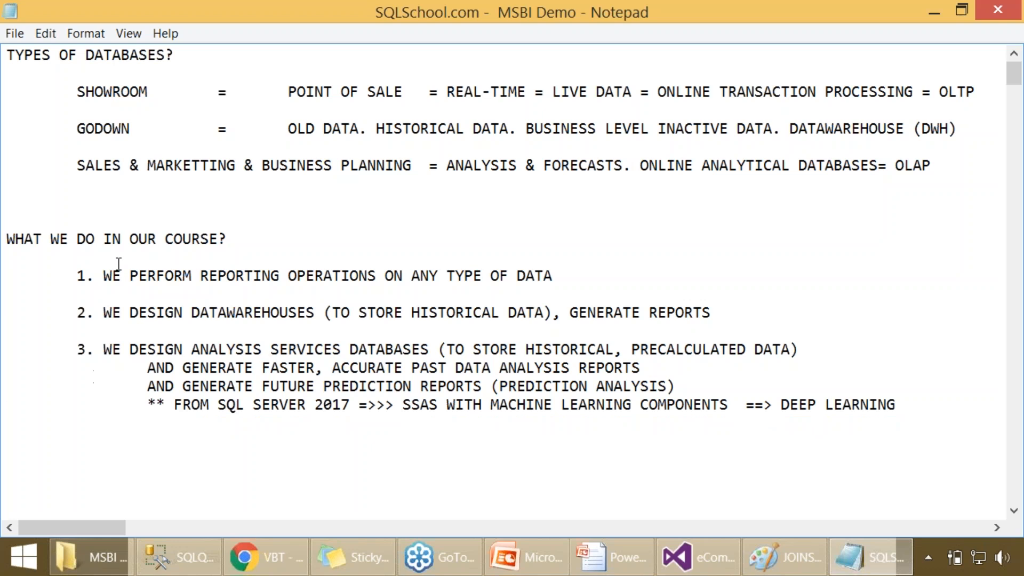
# - Review the course points and the SQL Server 2017 note on SSAS machine learning components
pyautogui.moveTo(112, 239); pyautogui.dragTo(211, 327)
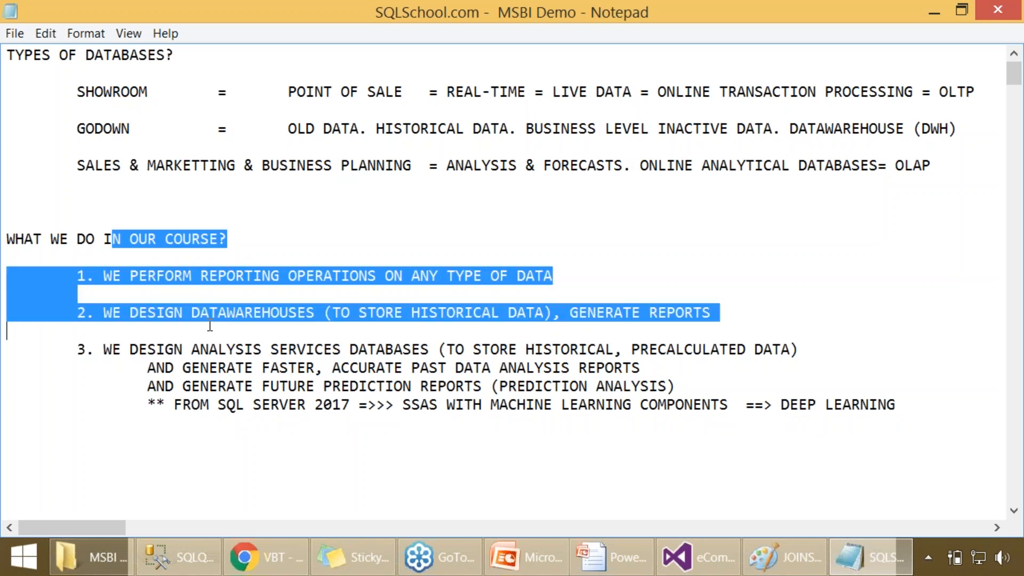
pyautogui.click(788, 404)
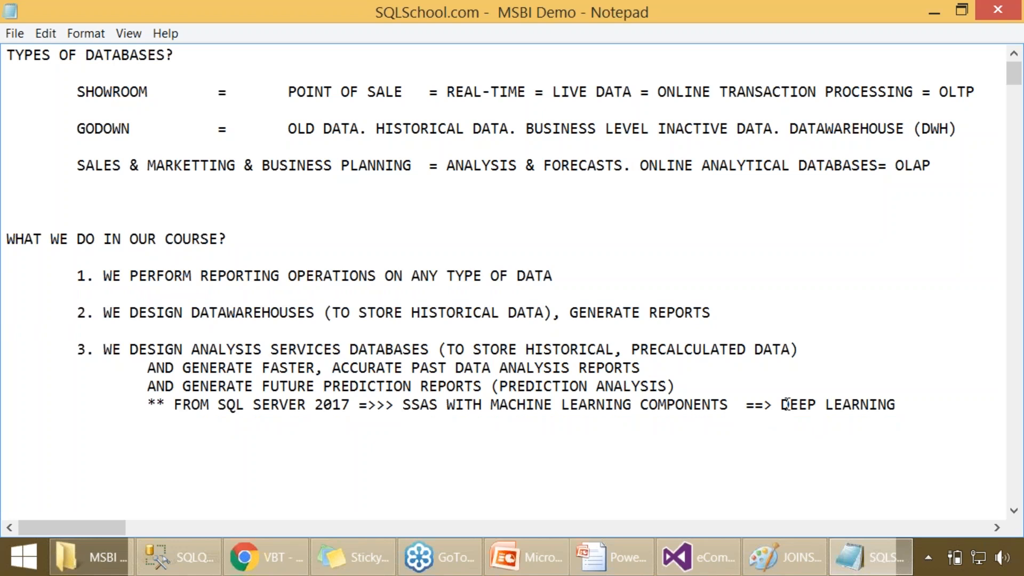
pyautogui.moveTo(307, 404); pyautogui.dragTo(358, 404)
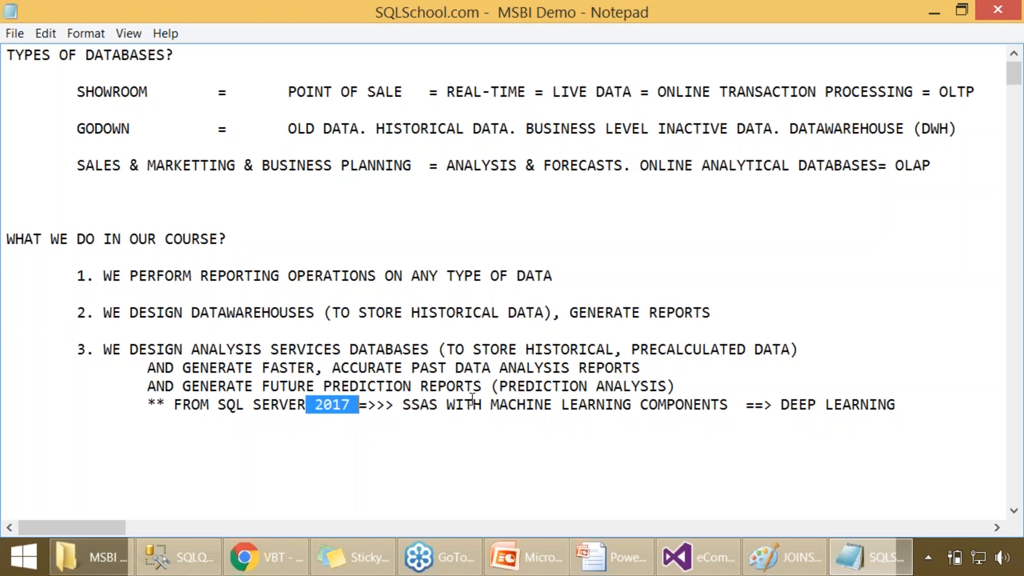
pyautogui.click(516, 406)
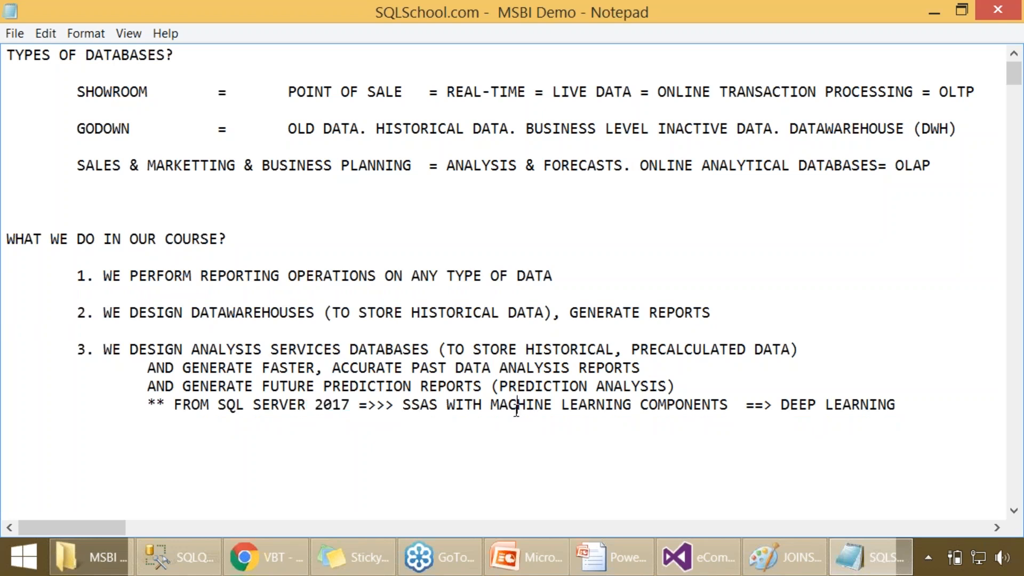
# - Add a "LAB PLAN:" heading below the course points with "SQL SERVER 2017" as indented item 1
pyautogui.click(55, 450)
pyautogui.write('LAB PLAN:')
pyautogui.press('Return')
pyautogui.press('Tab')
pyautogui.write('1. YOU ')
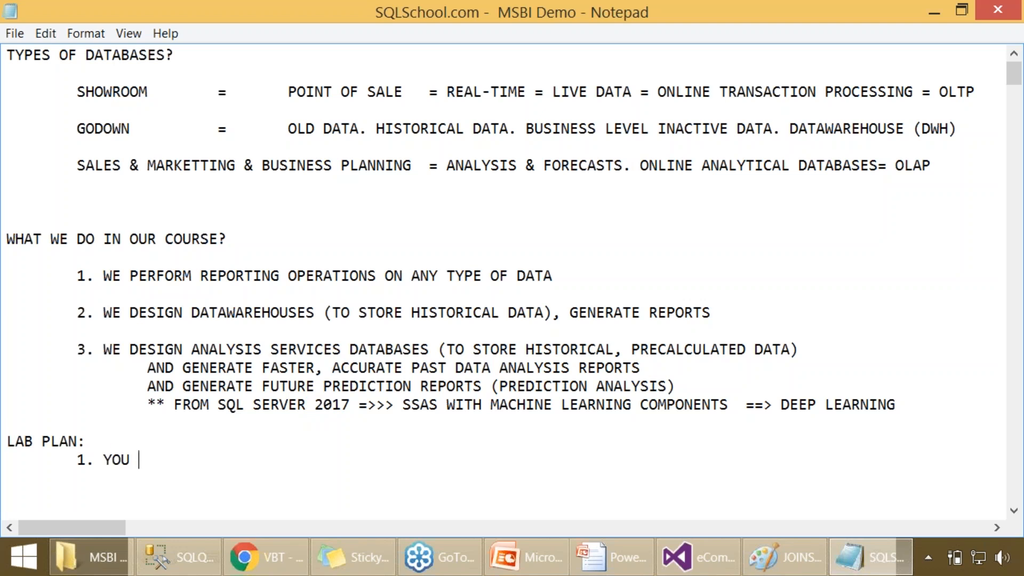
pyautogui.write('H')
pyautogui.press('BackSpace')
pyautogui.press('BackSpace')
pyautogui.press('BackSpace')
pyautogui.press('BackSpace')
pyautogui.press('BackSpace')
pyautogui.press('BackSpace')
pyautogui.press('Tab')
pyautogui.write('SQL SERVER 2017')
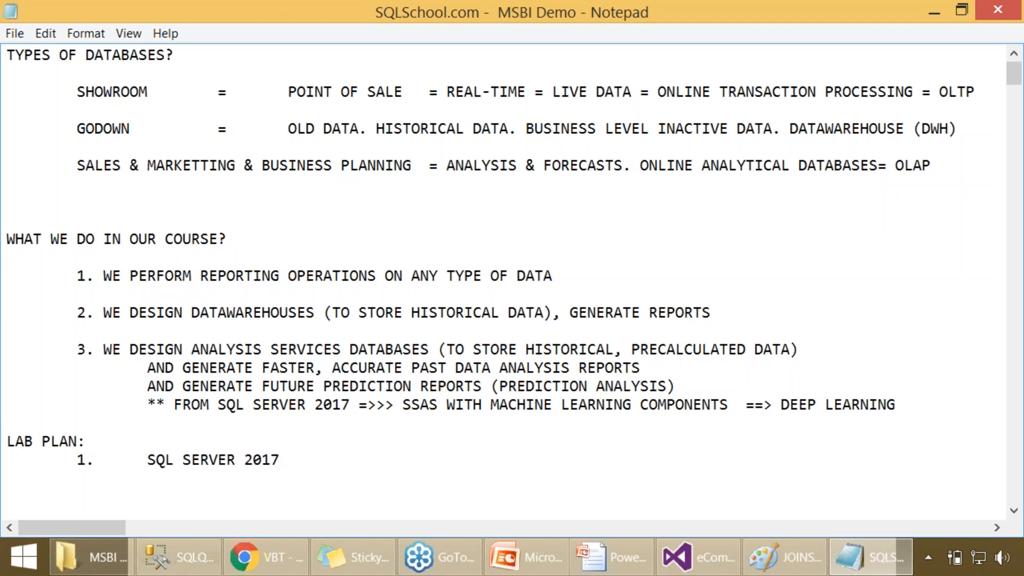
# - Add "SQL SERVER MANAGEMENT STUDIO (SSMS) TOOL" as item 2 of the lab plan
pyautogui.press('Tab')
pyautogui.write('2.')
pyautogui.press('Tab')
pyautogui.write('SQL SERVER ')
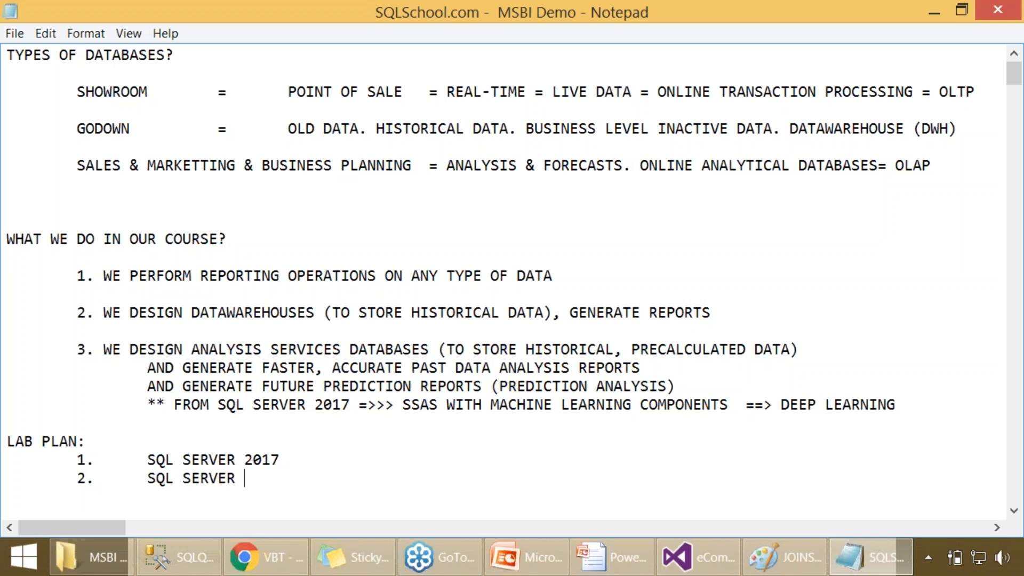
pyautogui.write('MANAGEMENT S')
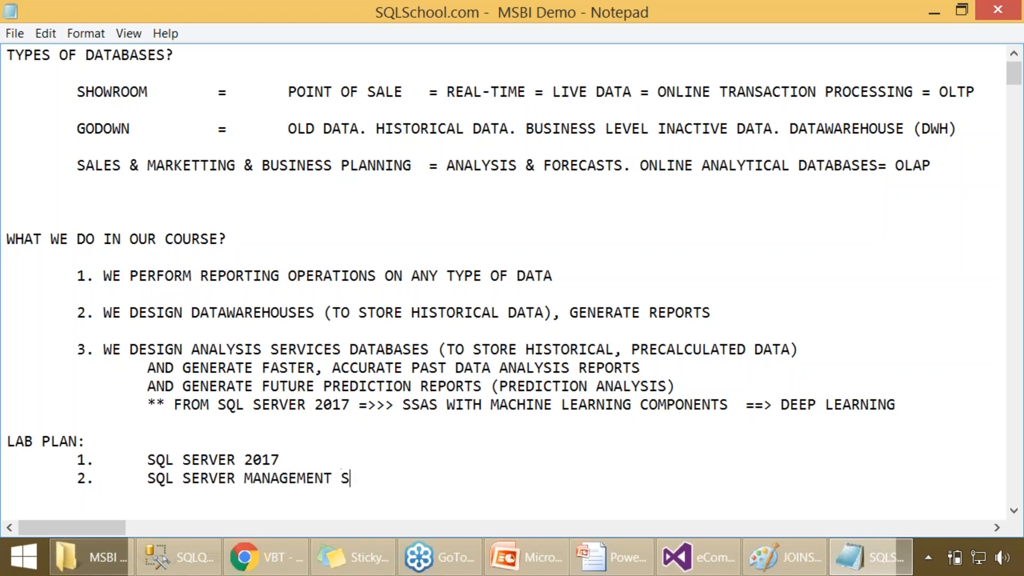
pyautogui.write('TUDIO (SSMS')
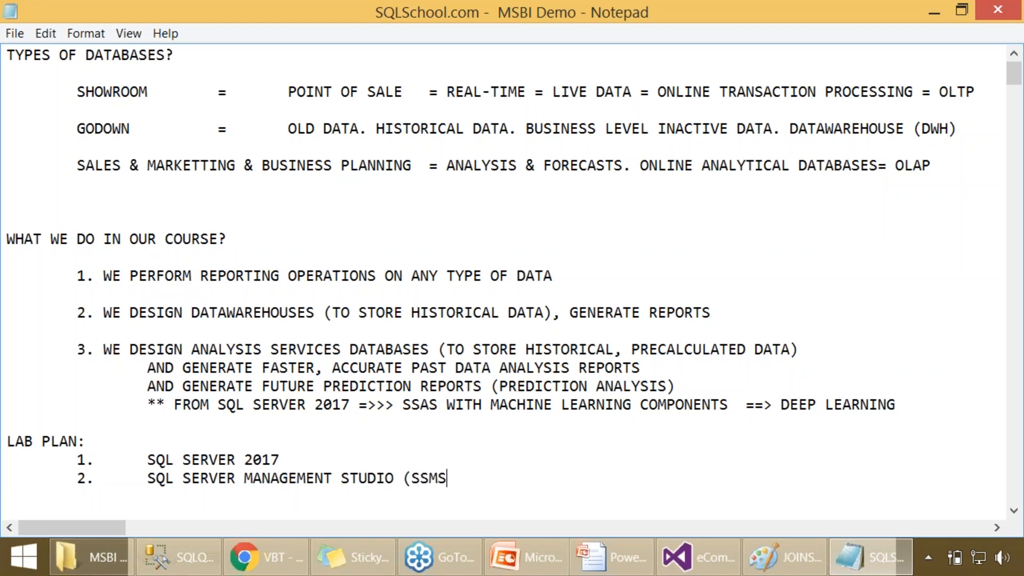
pyautogui.write(') ')
pyautogui.write('TOOL ')
pyautogui.write('3.')
# - Add "SQL SERVER DATA TOOLS (SSDT) TOOL" as lab plan item 3 and remove one blank line above "WHAT WE DO IN OUR COURSE?"
pyautogui.press('Tab')
pyautogui.write('SQL ')
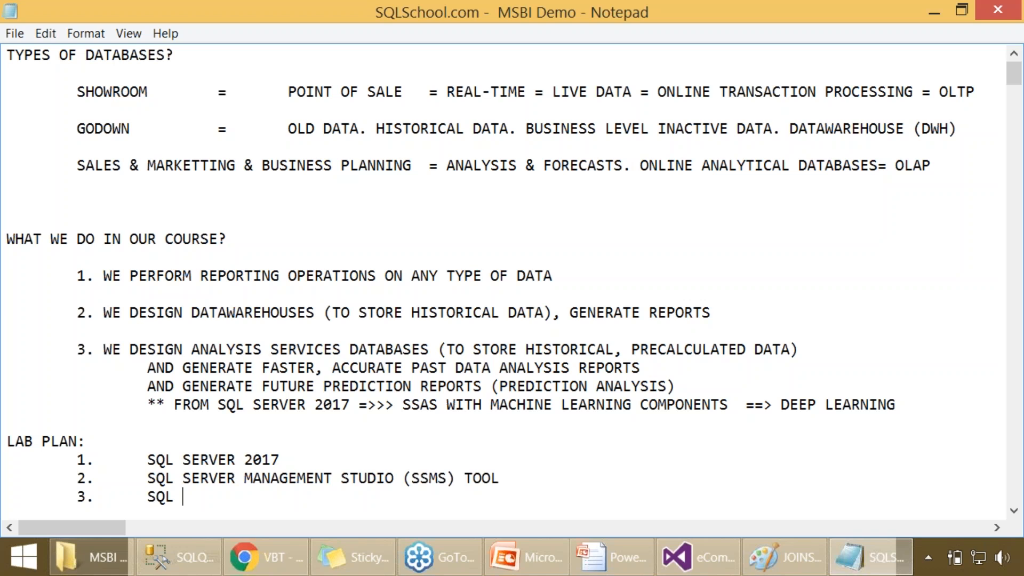
pyautogui.write('SERVER DATA ')
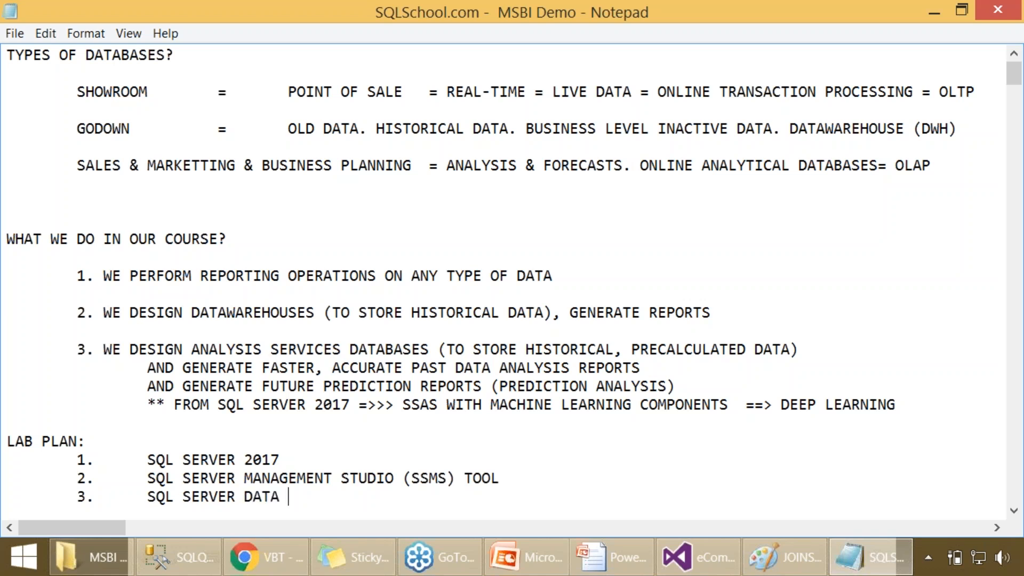
pyautogui.write('TOOLS (SSDT')
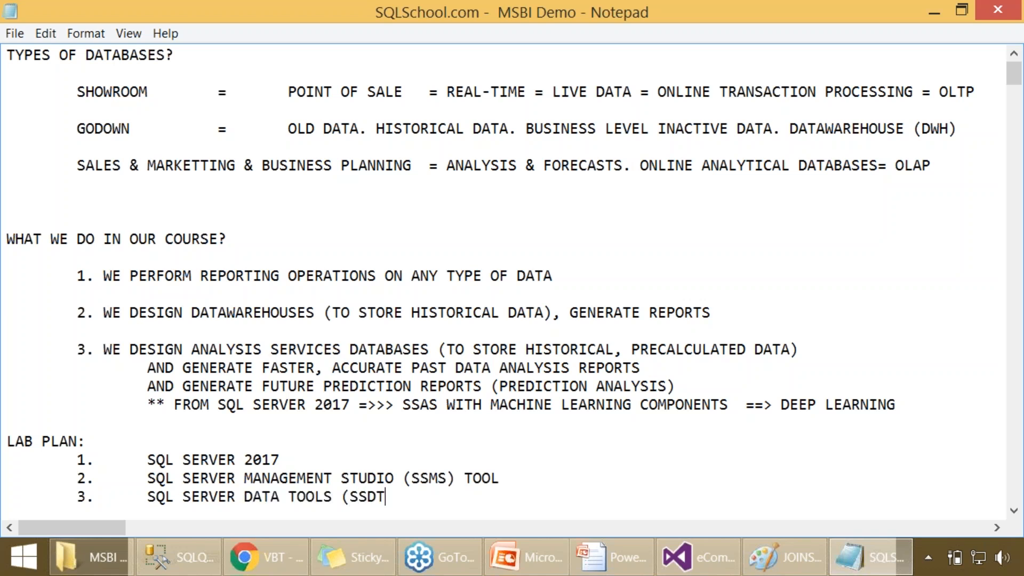
pyautogui.write(') TOOL')
pyautogui.click(64, 222)
pyautogui.press('BackSpace')
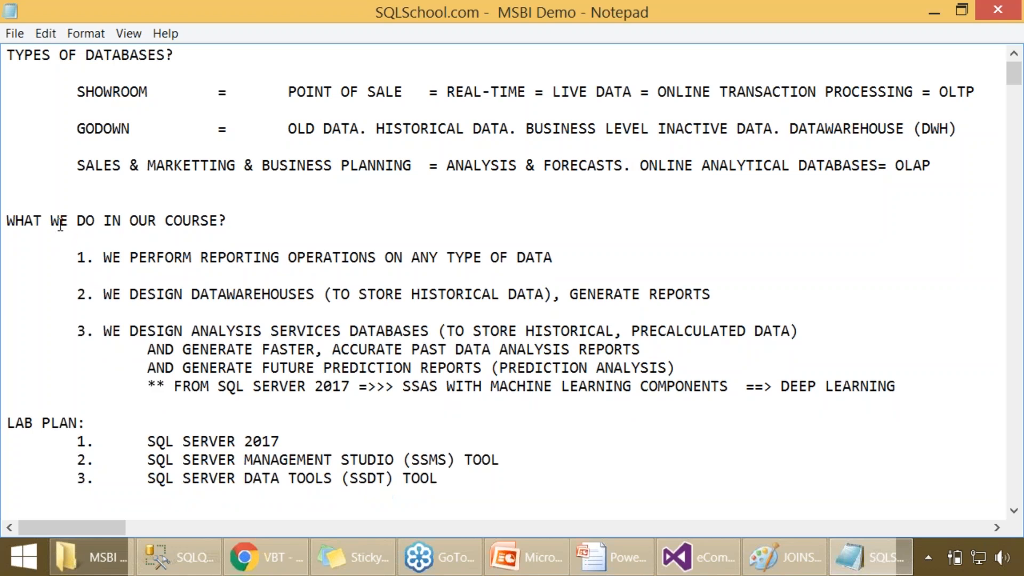
# - Add "EXCEL WITH POWER PIVOT ADD-INs" as item 4 of the lab plan
pyautogui.click(84, 500)
pyautogui.press('Tab')
pyautogui.write('4.')
pyautogui.press('Tab')
pyautogui.write('EXCEL WIT ')
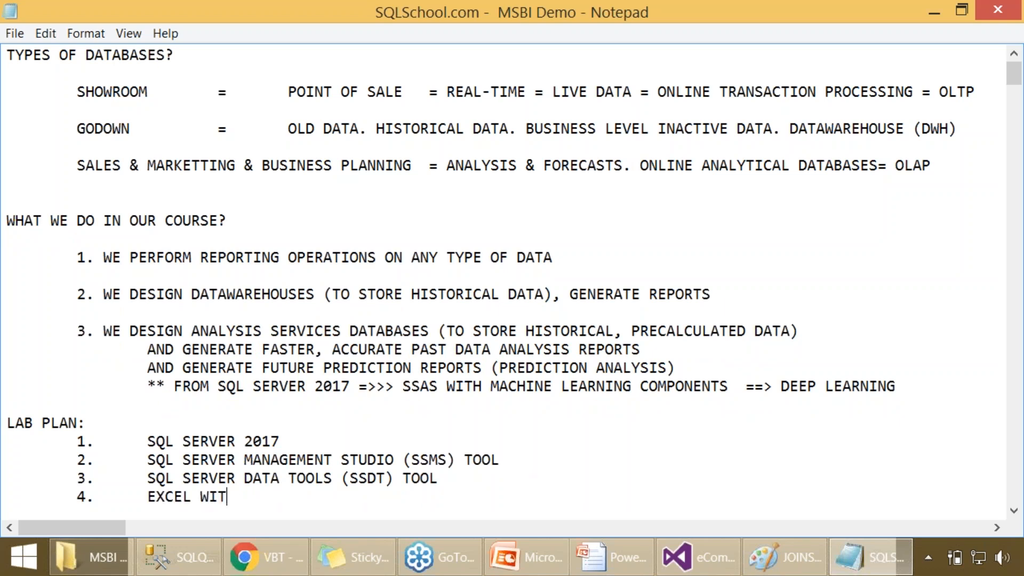
pyautogui.write('POWER PIVORT')
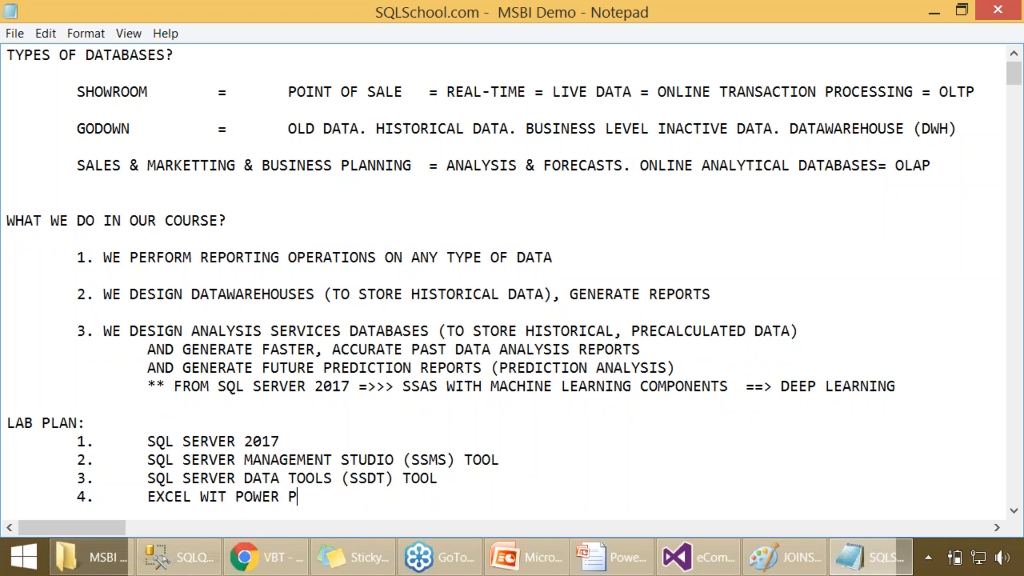
pyautogui.press('BackSpace')
pyautogui.press('BackSpace')
pyautogui.write('T ADD-INs')
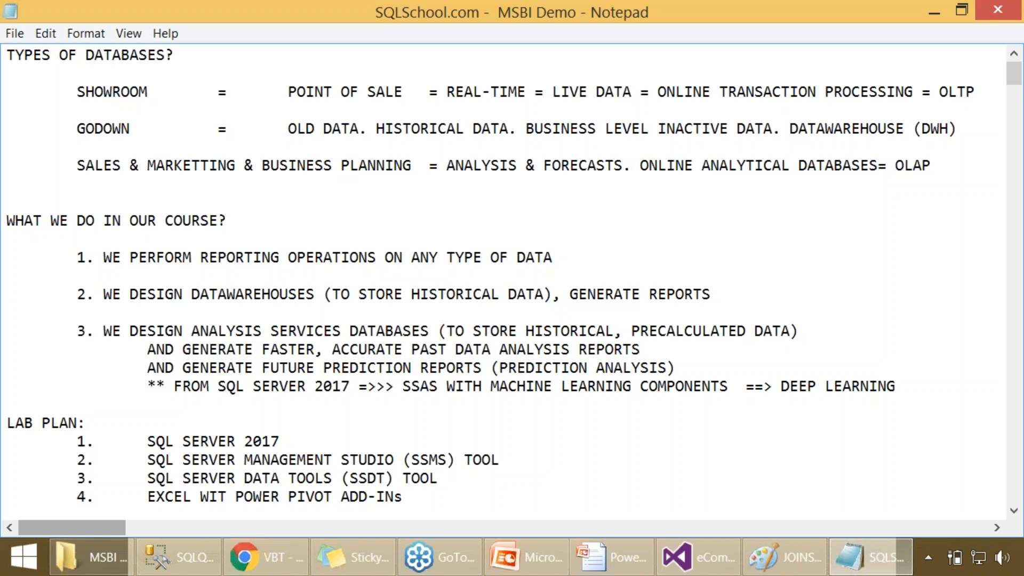
pyautogui.click(227, 496)
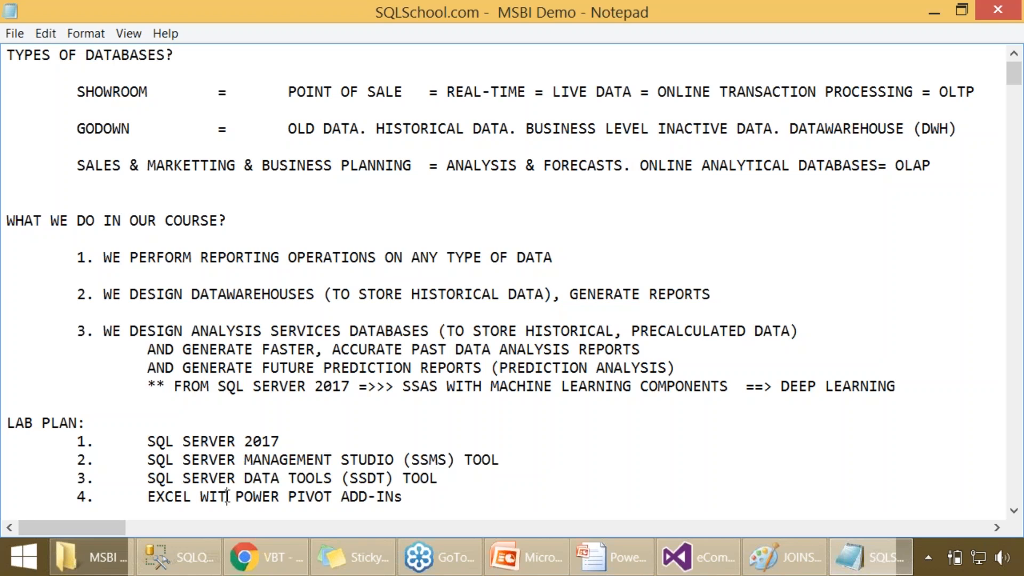
pyautogui.write('H')
# - Review the SSMS, SSDT and Excel entries in the lab plan
pyautogui.moveTo(366, 460); pyautogui.dragTo(465, 485)
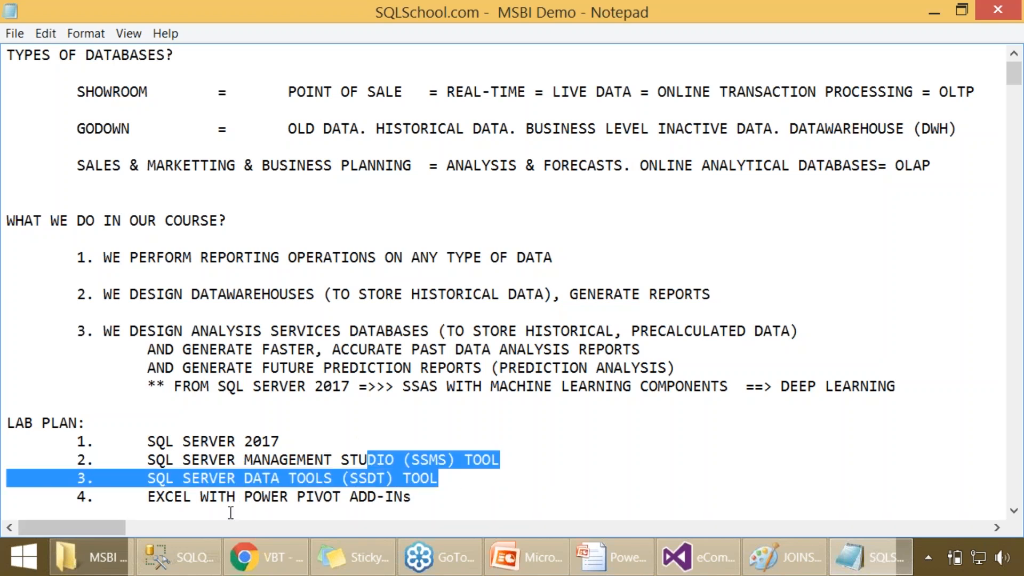
pyautogui.doubleClick(169, 496)
pyautogui.click(314, 476)
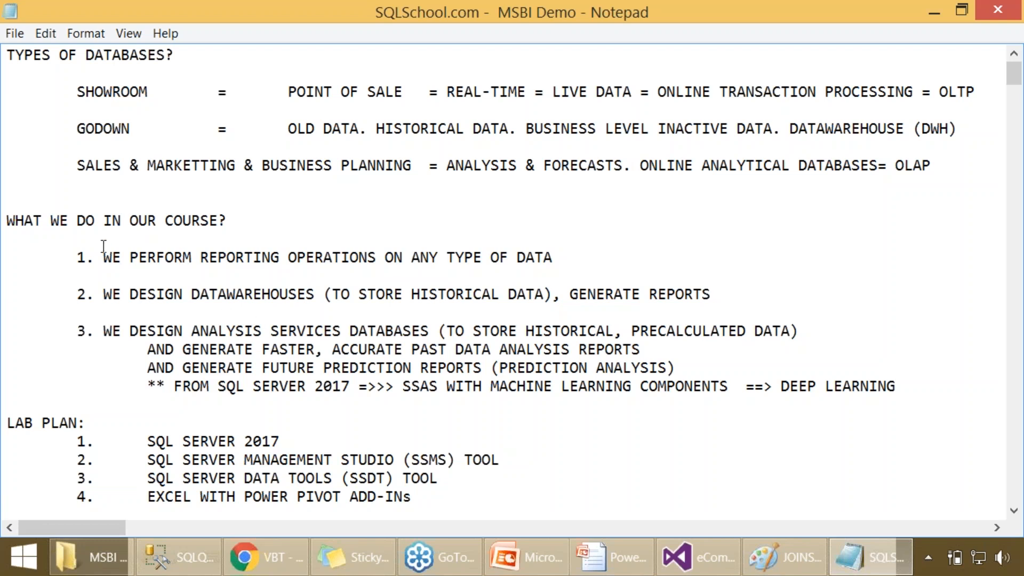
# - Review the course notes on data warehouse design, SQL Server 2017 and machine learning components
pyautogui.moveTo(218, 386); pyautogui.dragTo(314, 388)
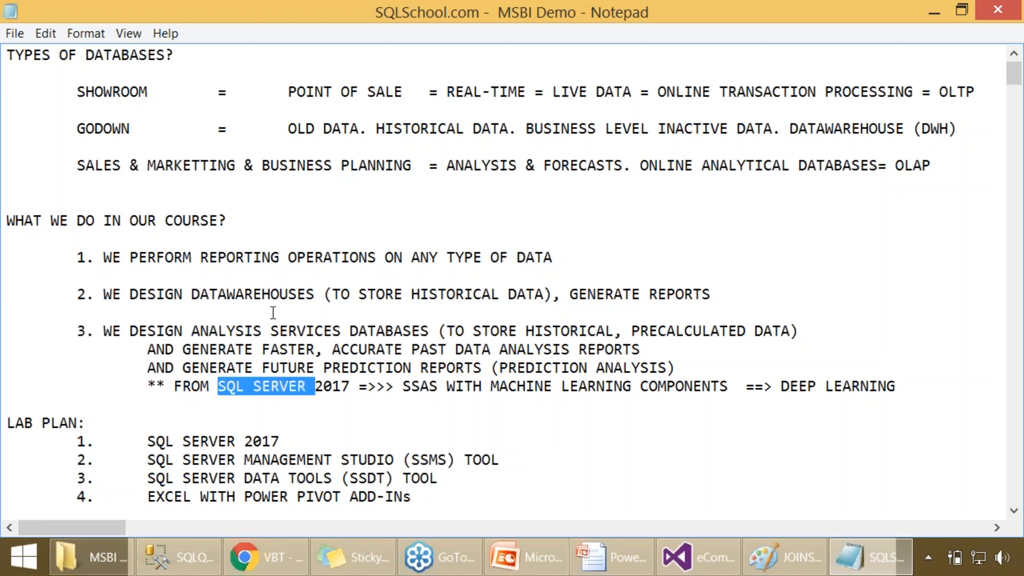
pyautogui.moveTo(193, 297); pyautogui.dragTo(315, 300)
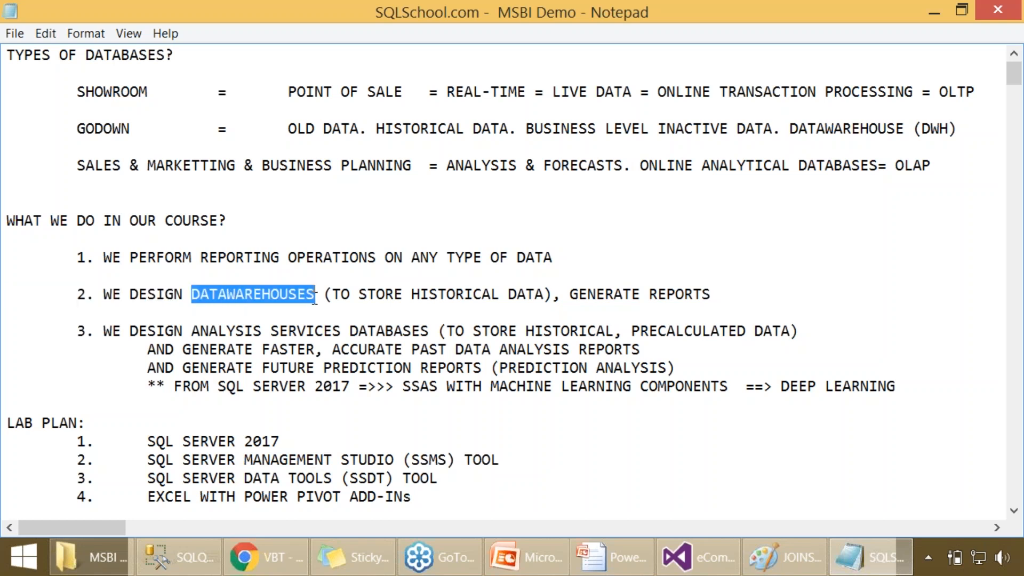
pyautogui.click(295, 318)
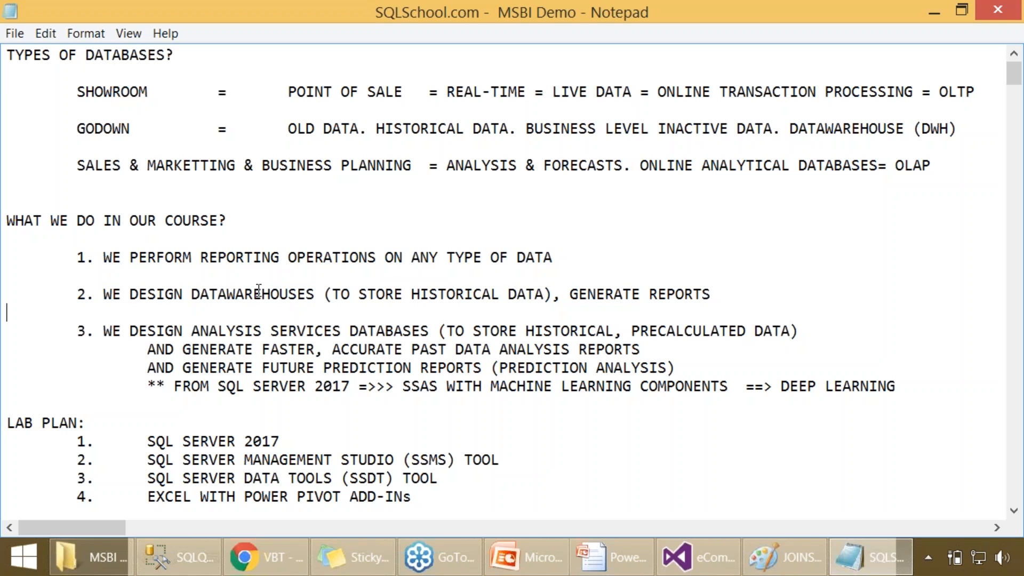
pyautogui.doubleClick(258, 292)
pyautogui.click(282, 307)
pyautogui.moveTo(306, 386); pyautogui.dragTo(354, 386)
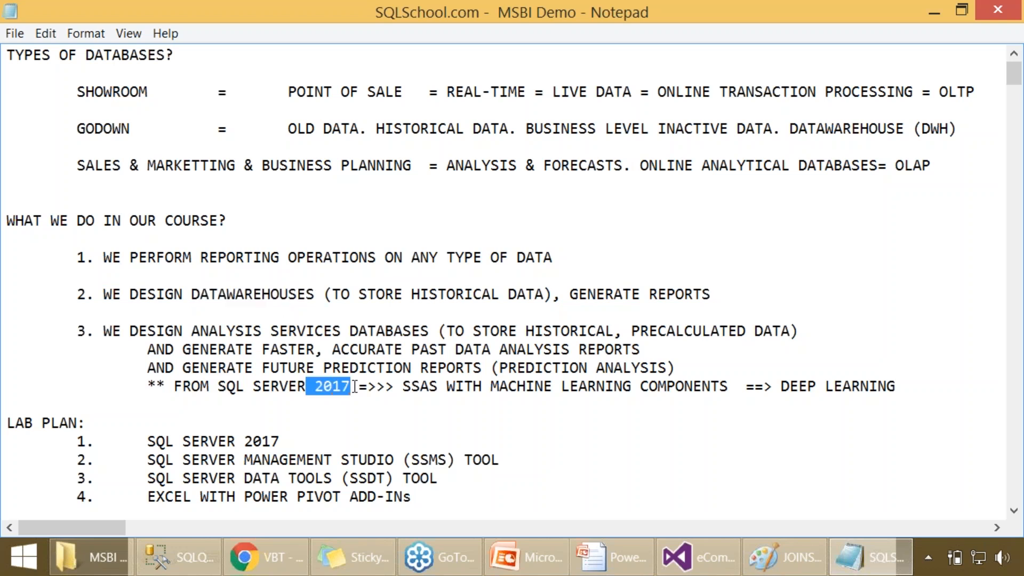
pyautogui.click(396, 292)
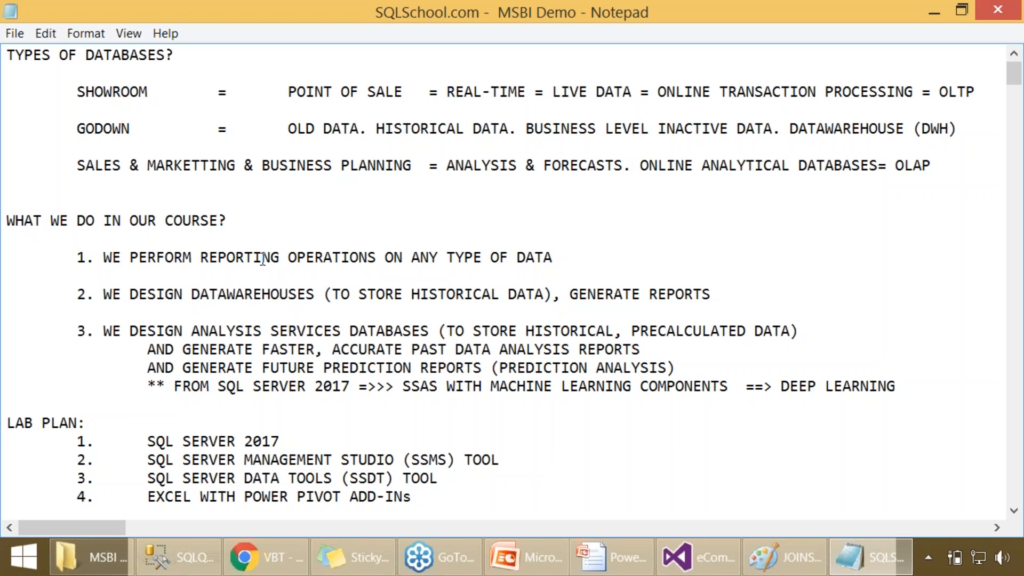
pyautogui.doubleClick(340, 386)
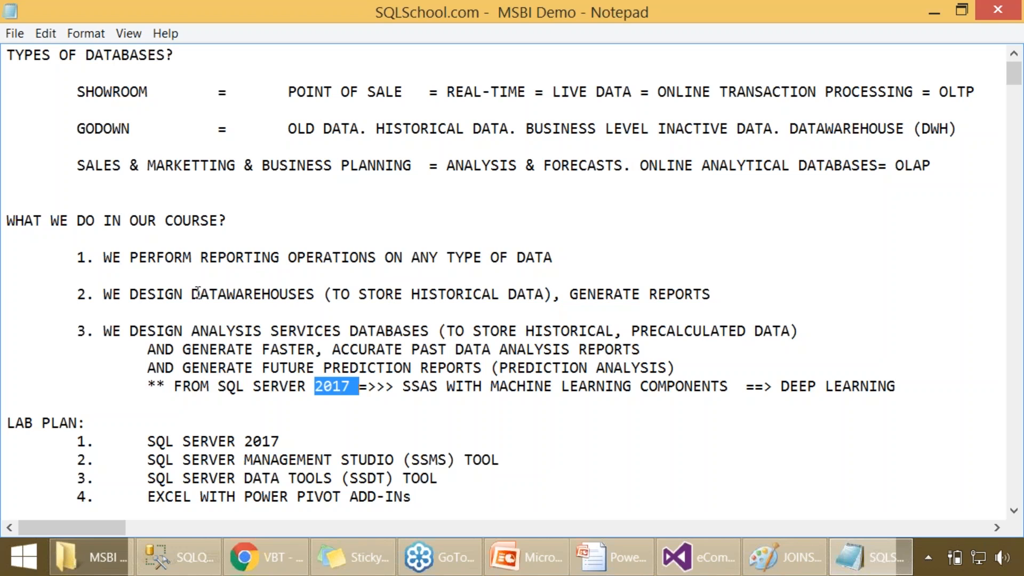
pyautogui.moveTo(198, 293); pyautogui.dragTo(395, 295)
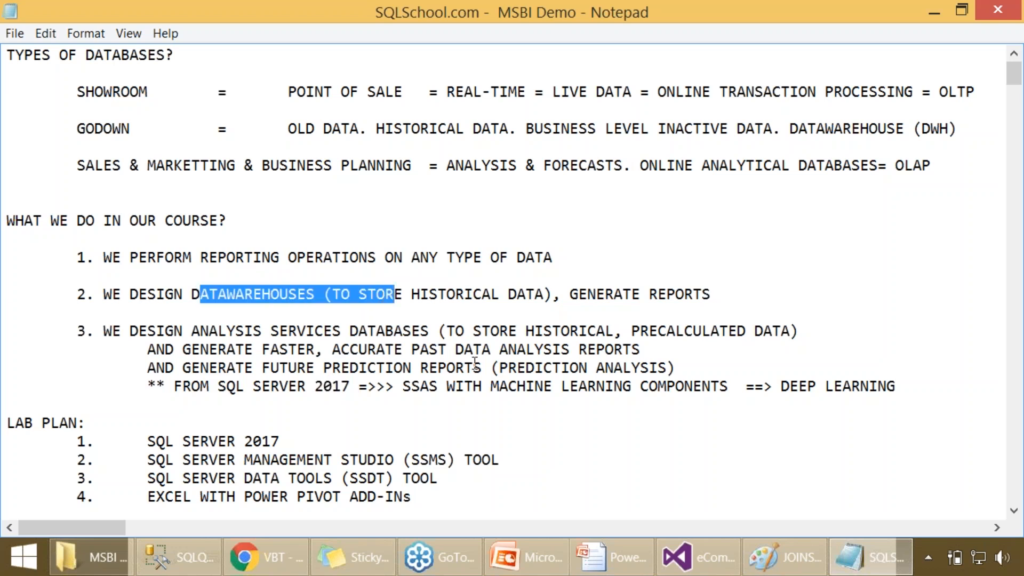
pyautogui.moveTo(502, 394); pyautogui.dragTo(626, 383)
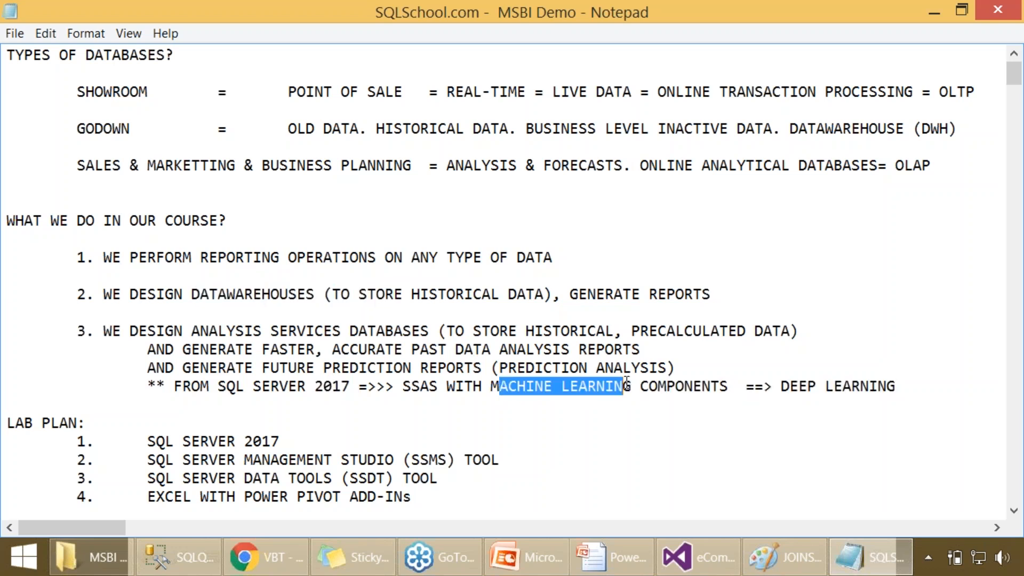
# - Switch to File Explorer and open the SQLServer2017-x64-ENU folder on the SQLSCHOOL TRAININGS (F:) drive
pyautogui.click(90, 557)
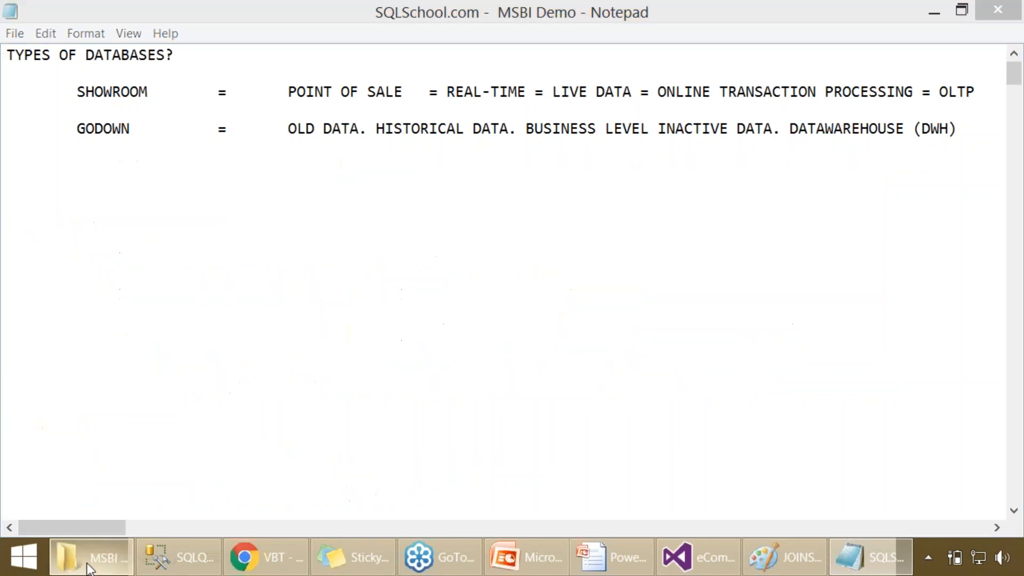
pyautogui.click(106, 425)
pyautogui.click(107, 446)
pyautogui.click(331, 384)
pyautogui.scroll(-3, 331, 384)
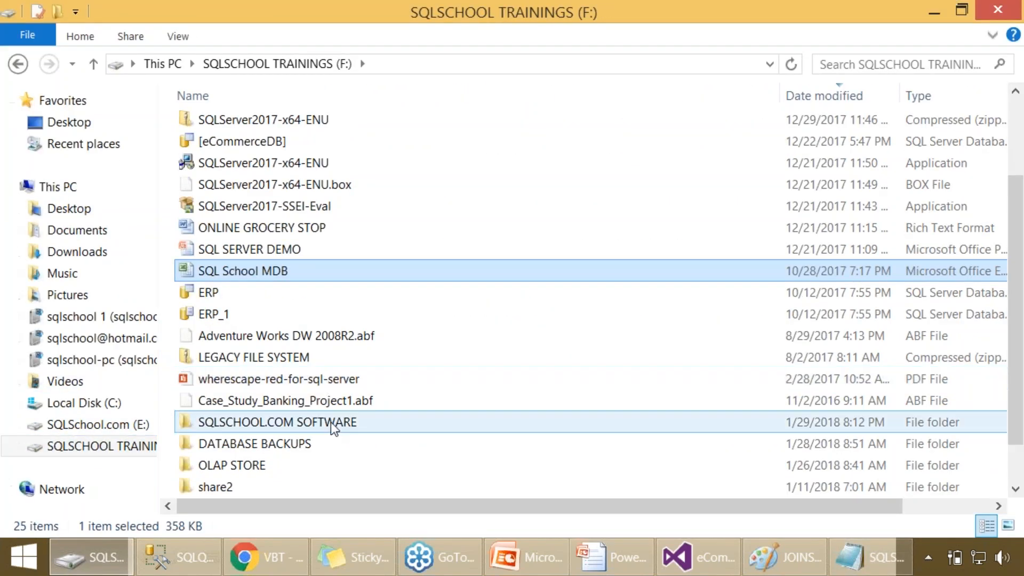
pyautogui.doubleClick(309, 466)
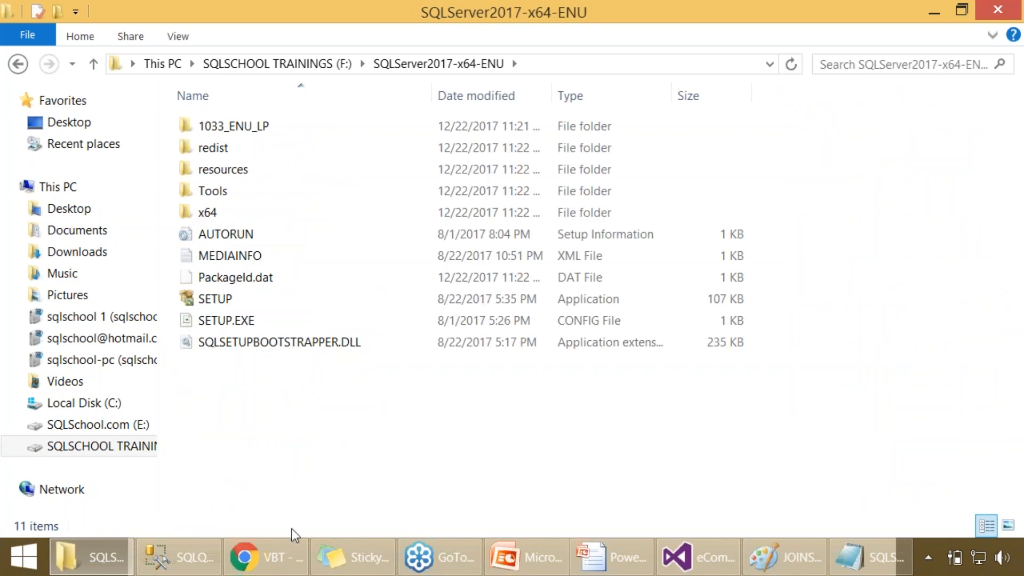
# - Switch to Chrome and open sqlschool.com/downloads/ in a new tab
pyautogui.click(283, 552)
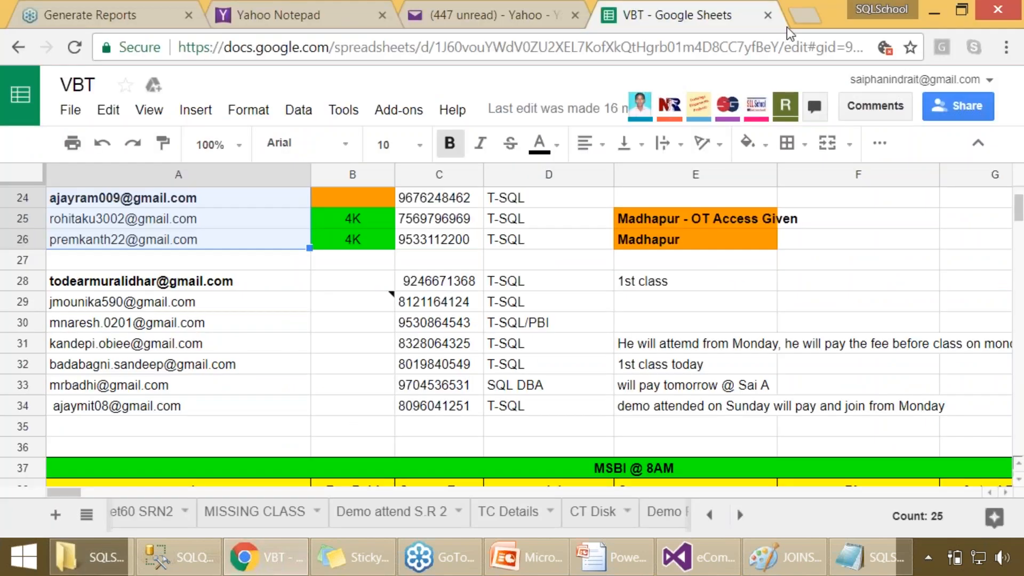
pyautogui.hotkey('ctrl', 't')
pyautogui.write('SQLschool.com')
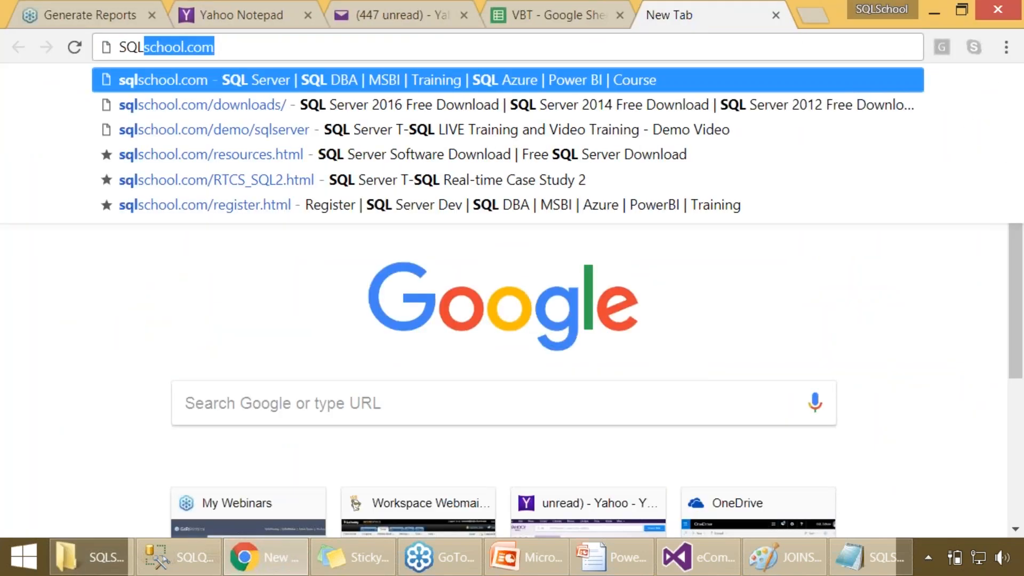
pyautogui.write('/DOWNLOADS')
pyautogui.press('Return')
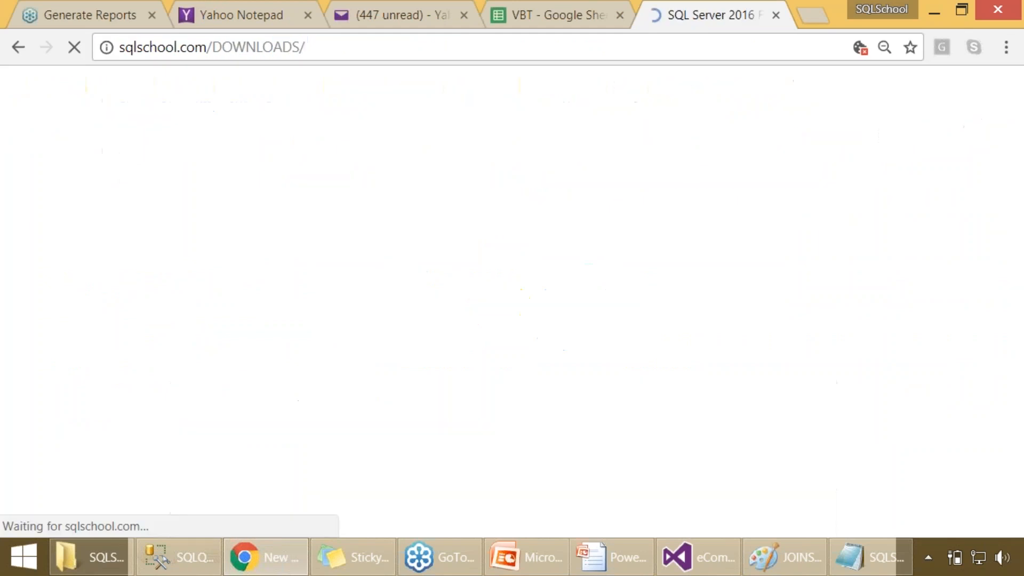
pyautogui.moveTo(223, 50); pyautogui.dragTo(353, 51)
pyautogui.moveTo(286, 47); pyautogui.dragTo(559, 44)
pyautogui.press('BackSpace')
pyautogui.click(774, 264)
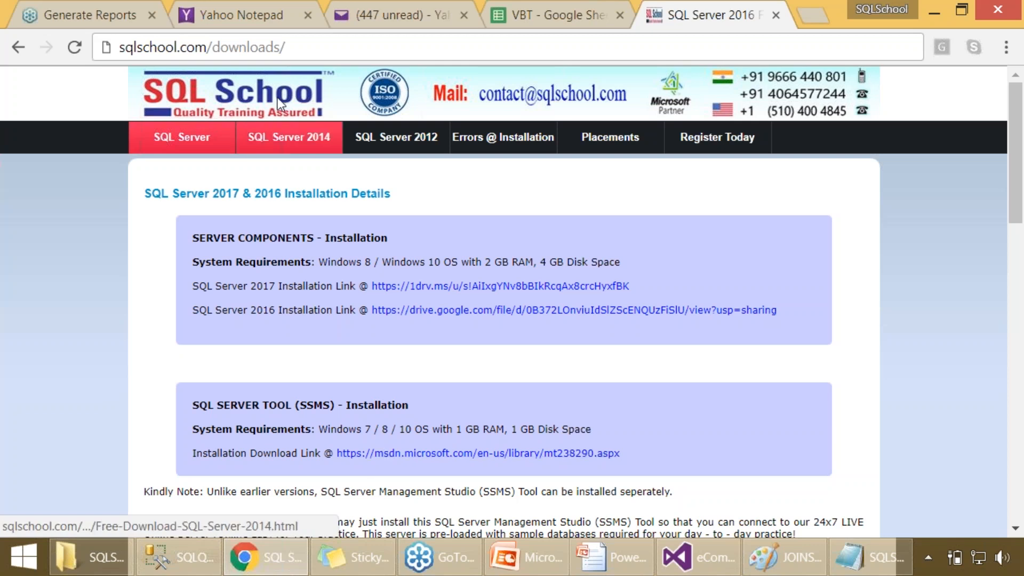
# - Copy the downloads page address and paste it beside the "LAB PLAN:" heading in the Notepad notes
pyautogui.click(283, 47)
pyautogui.hotkey('ctrl', 'c')
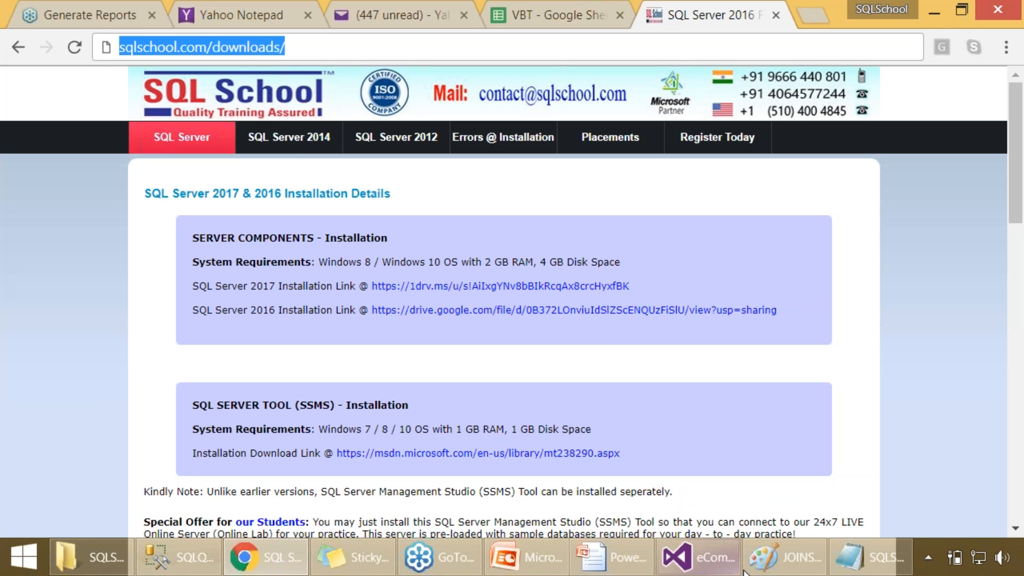
pyautogui.click(868, 554)
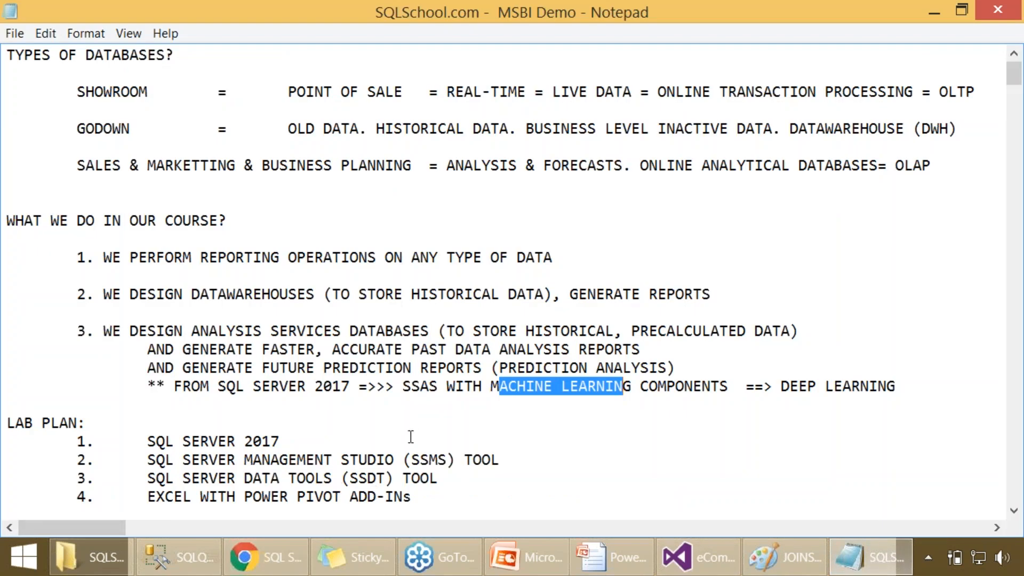
pyautogui.click(274, 421)
pyautogui.press('Tab')
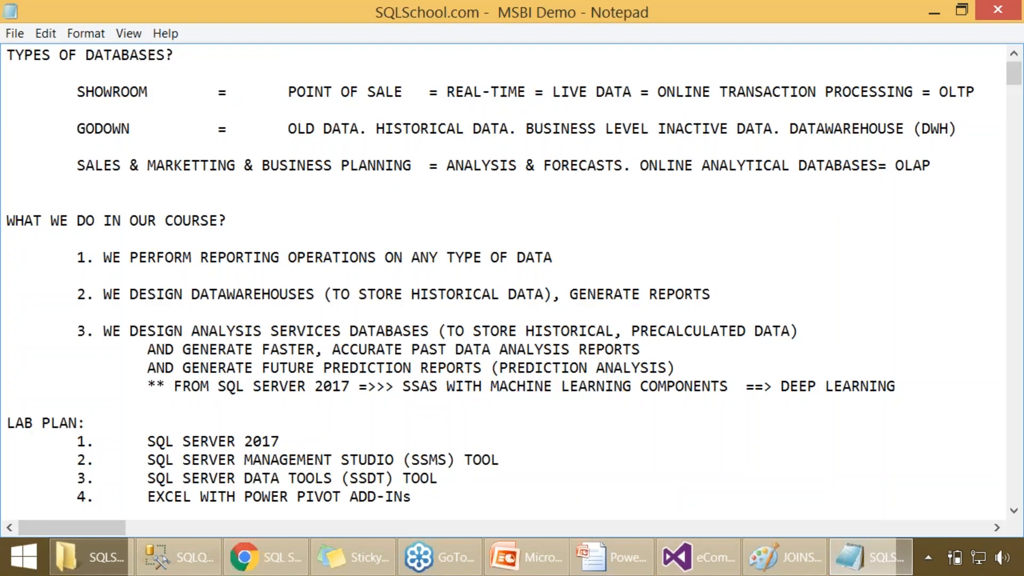
pyautogui.hotkey('ctrl', 'v')
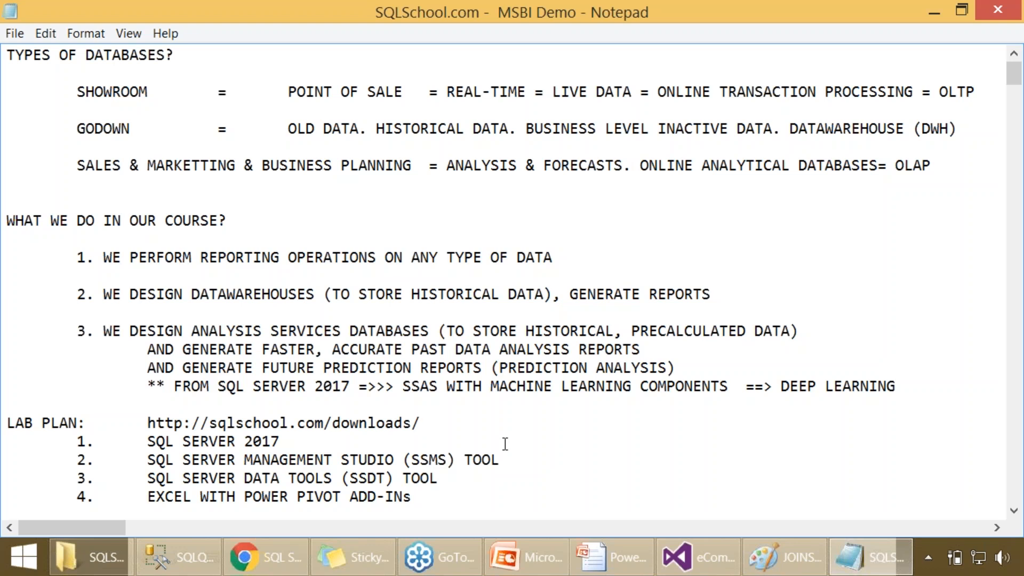
# - Run SETUP from the SQLServer2017-x64-ENU folder and start a new SQL Server stand-alone installation
pyautogui.click(91, 557)
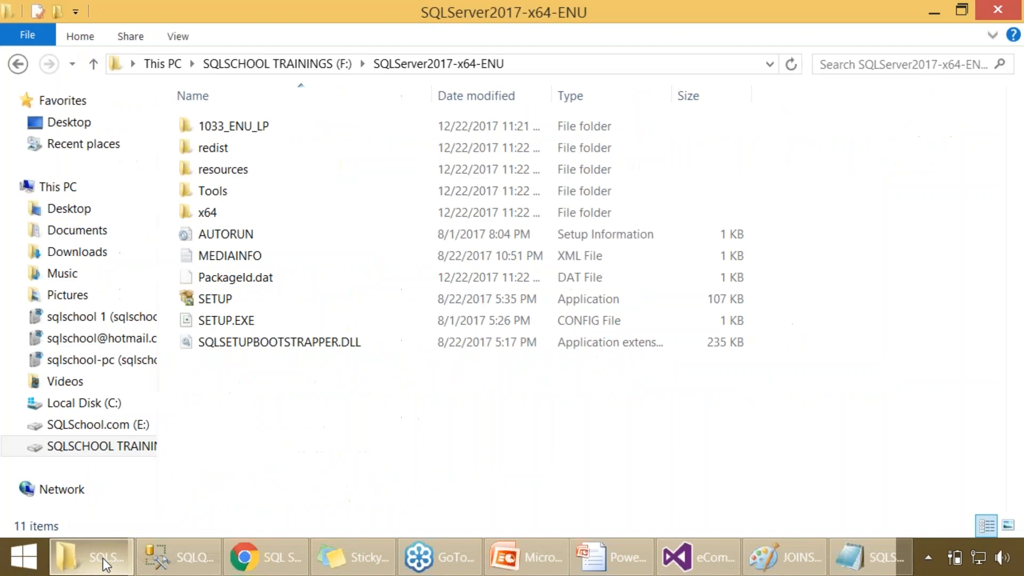
pyautogui.doubleClick(241, 297)
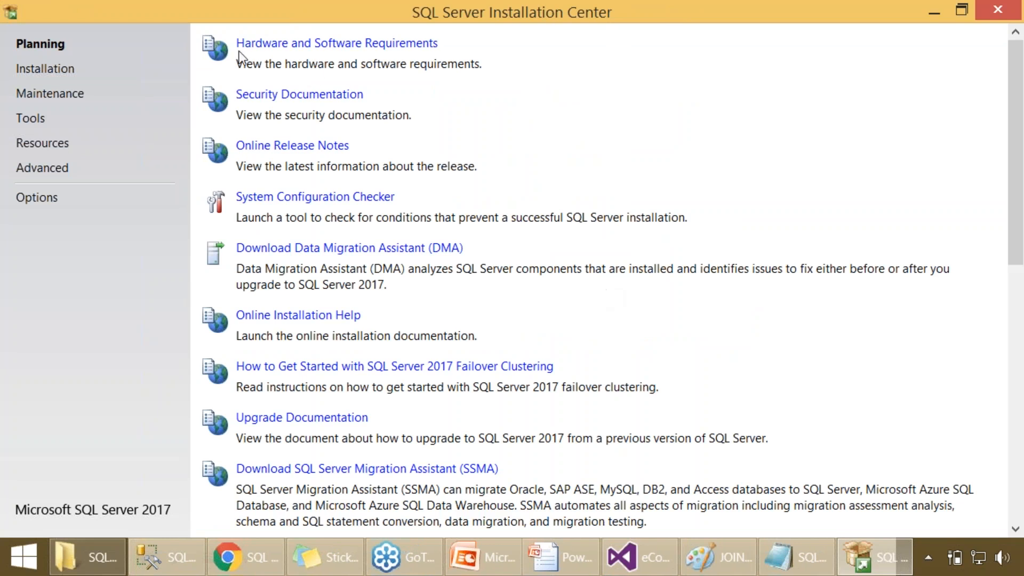
pyautogui.click(59, 74)
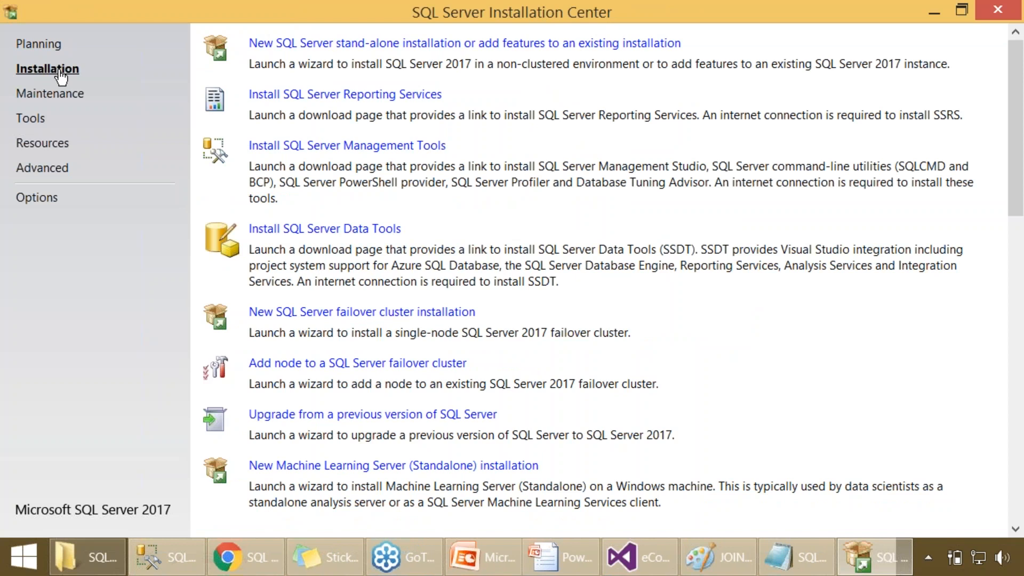
pyautogui.click(290, 44)
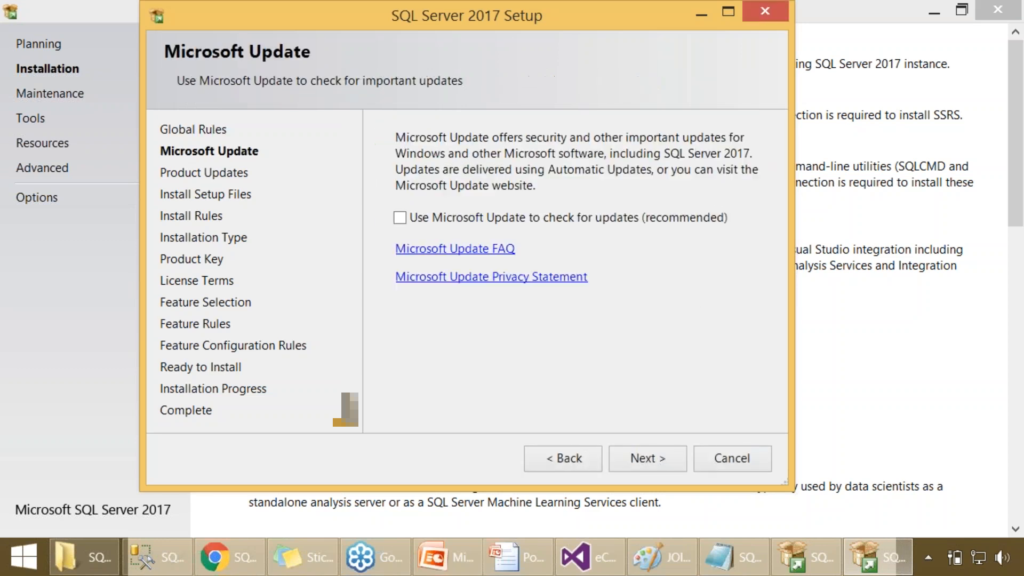
# - Proceed through the update and install rules pages without enabling Microsoft Update, keeping "Perform a new installation of SQL Server 2017"
pyautogui.click(645, 458)
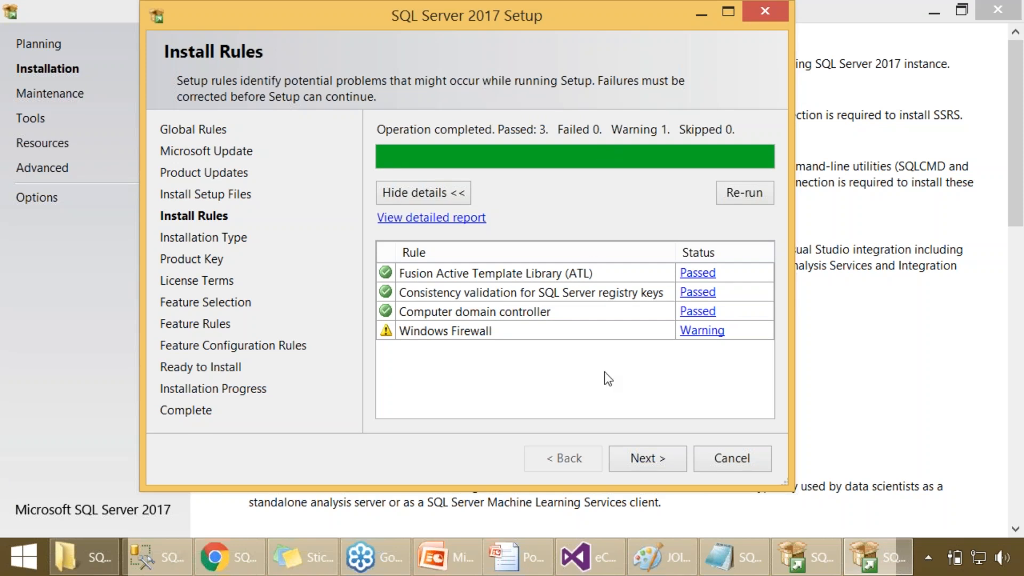
pyautogui.click(642, 456)
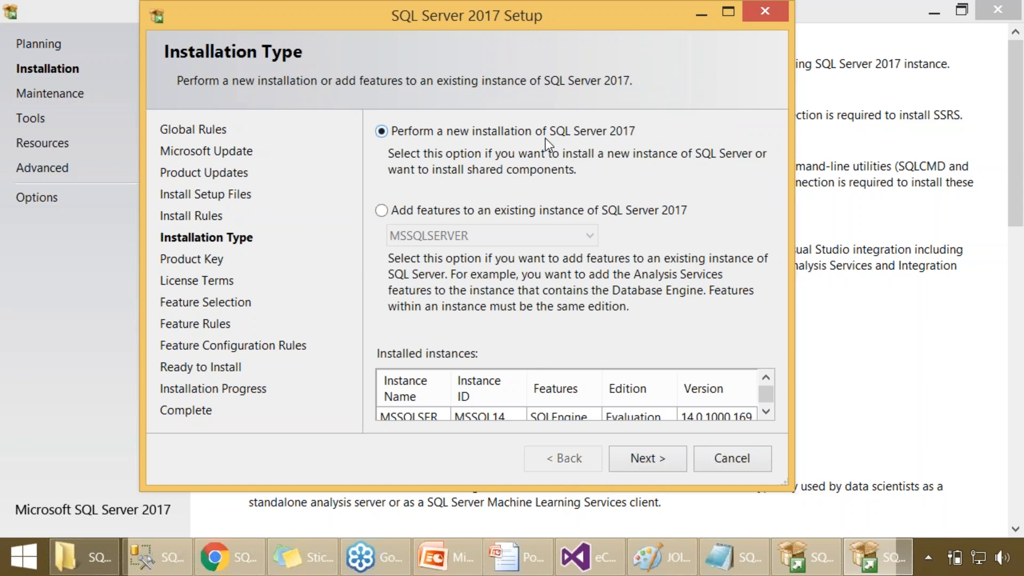
pyautogui.click(638, 457)
# - Choose Developer as the free edition to install and continue to the license terms
pyautogui.click(553, 344)
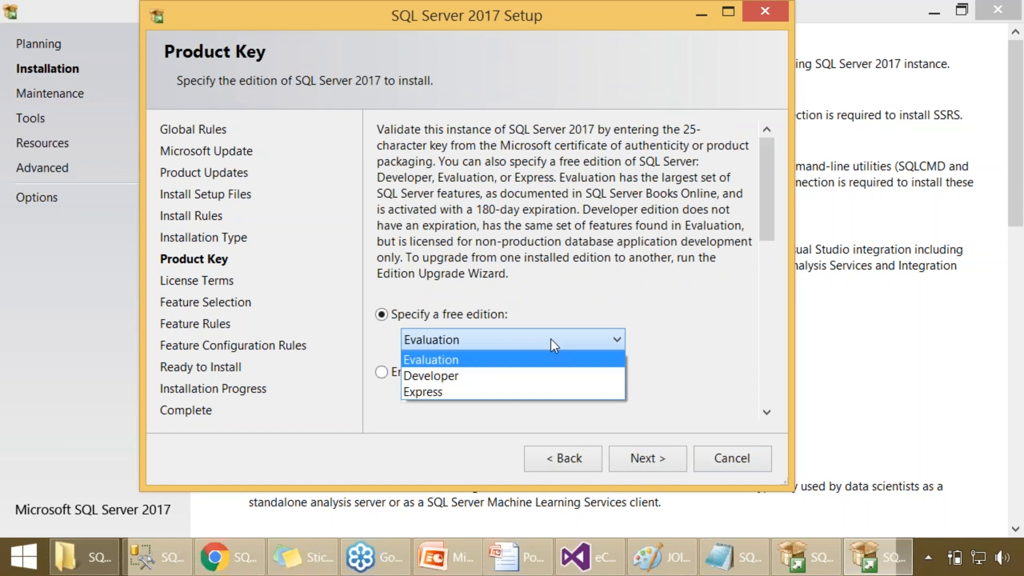
pyautogui.click(510, 377)
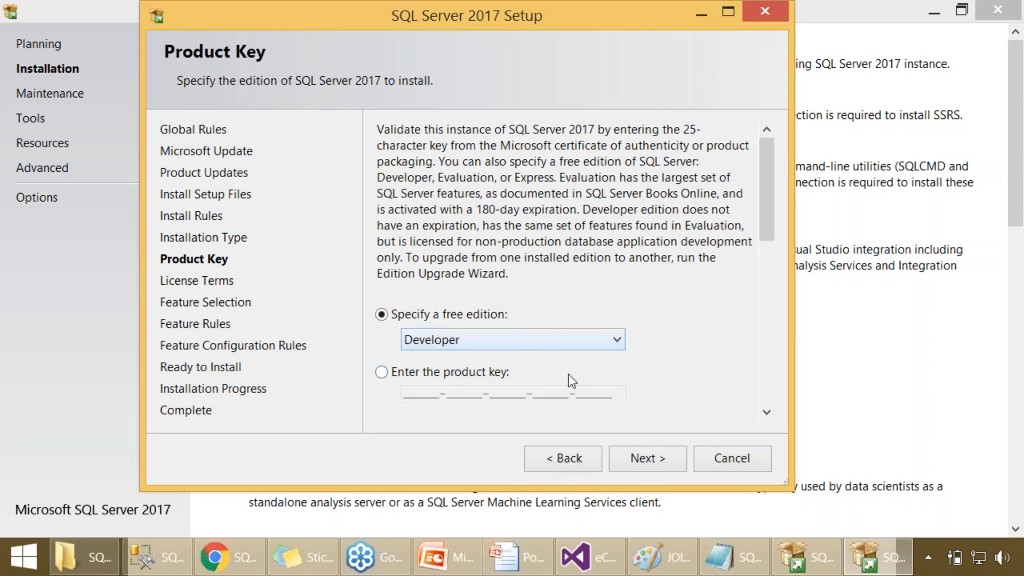
pyautogui.click(641, 460)
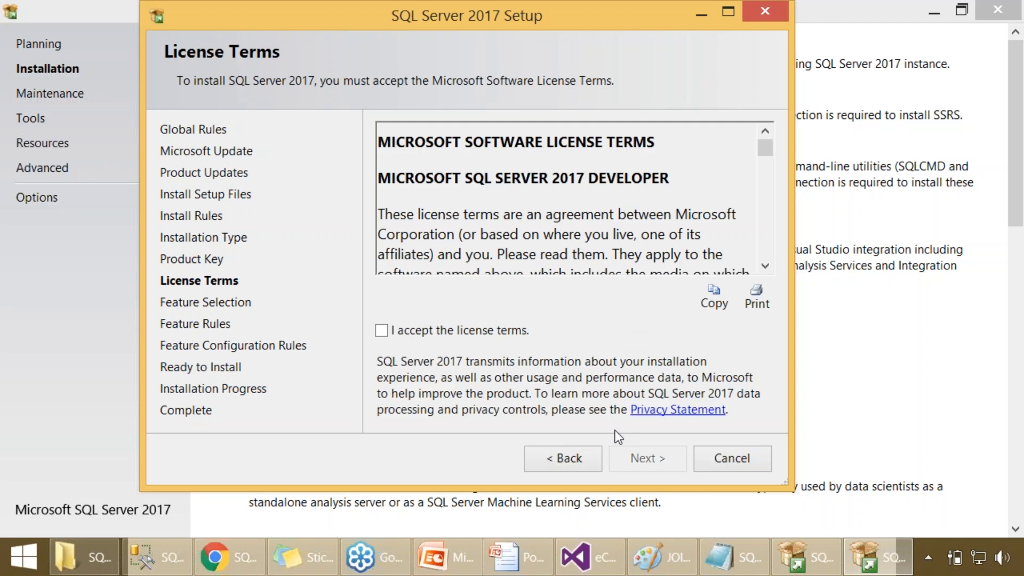
# - Go back to the edition choice, show the free editions, keep Developer and return to the license terms
pyautogui.click(579, 462)
pyautogui.click(547, 344)
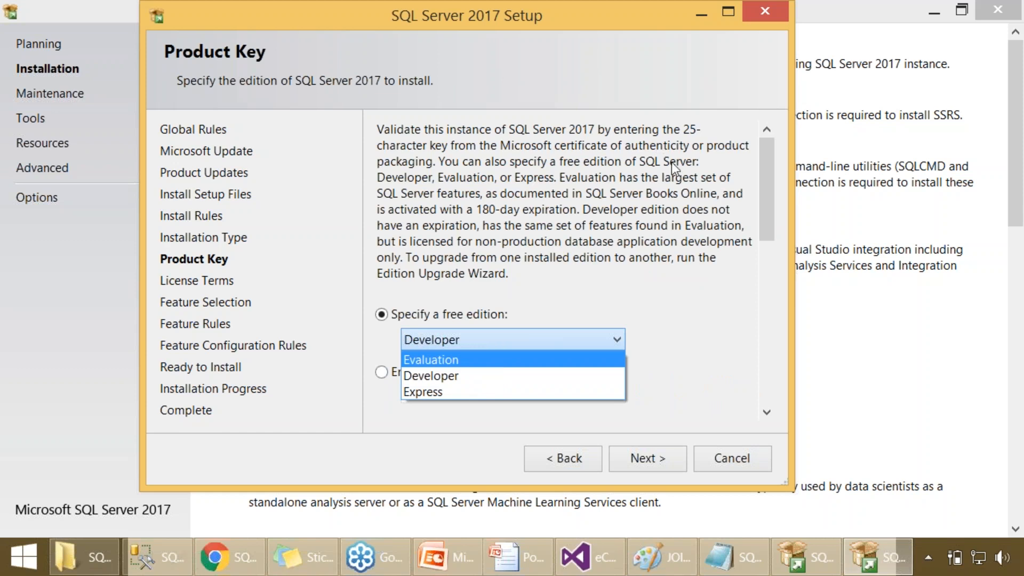
pyautogui.click(452, 379)
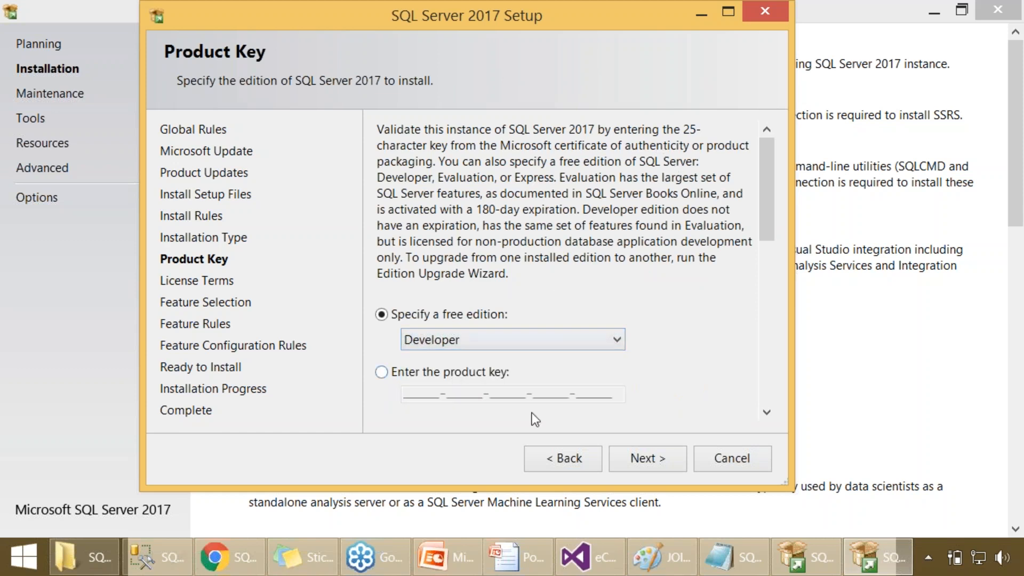
pyautogui.click(653, 457)
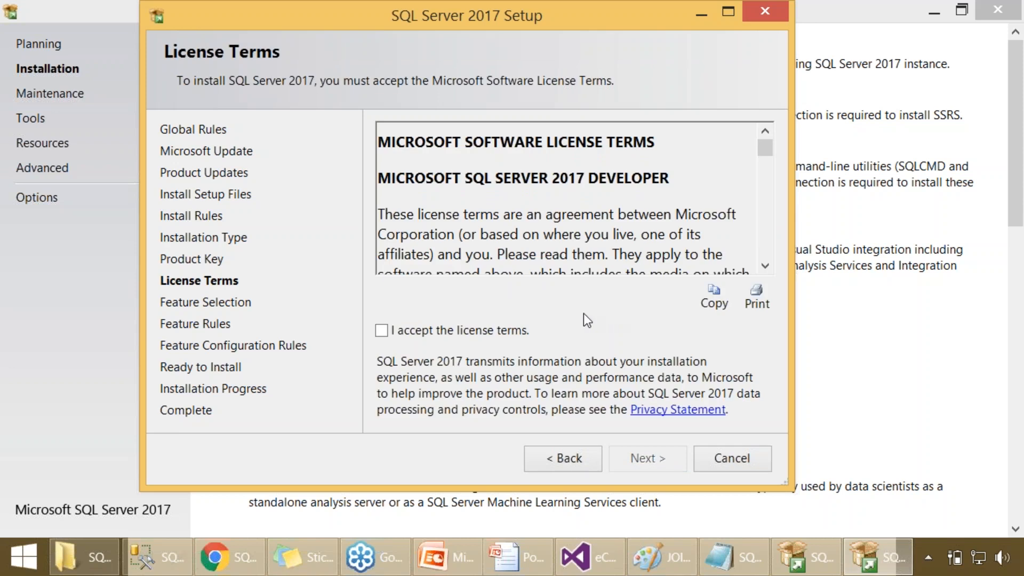
# - Accept the license terms, maximize the setup window and select all features for installation
pyautogui.click(509, 326)
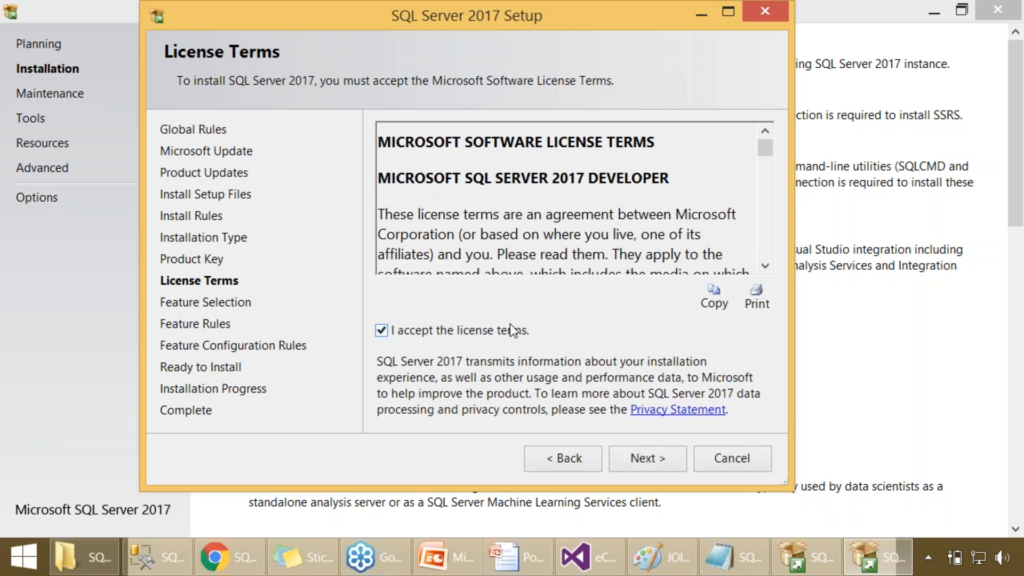
pyautogui.click(660, 457)
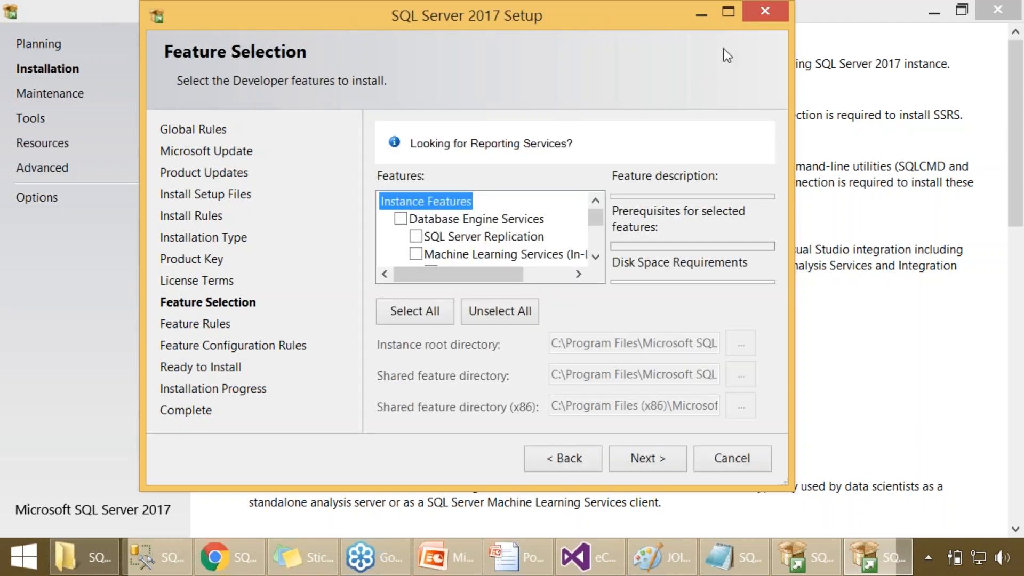
pyautogui.click(731, 15)
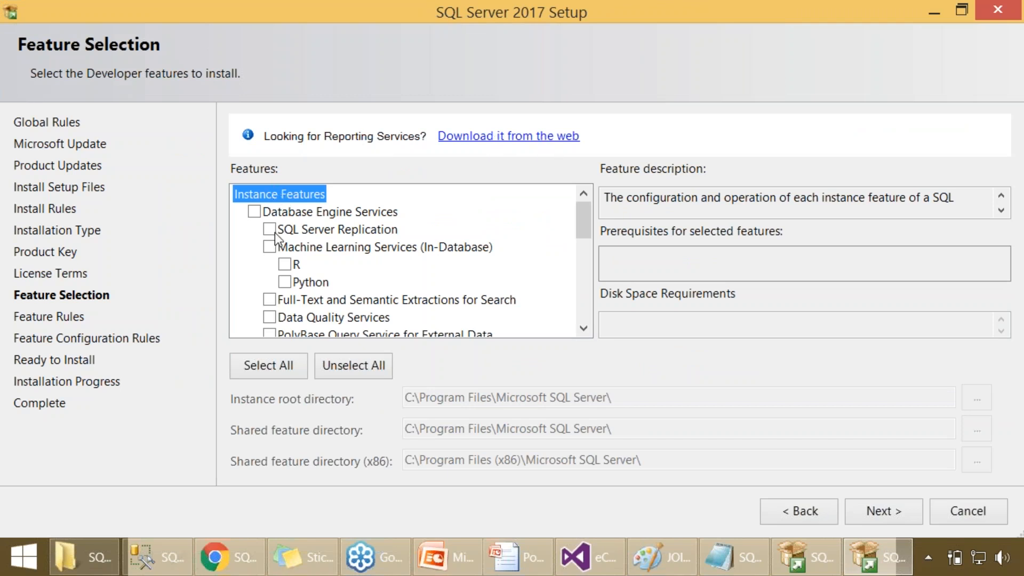
pyautogui.click(283, 368)
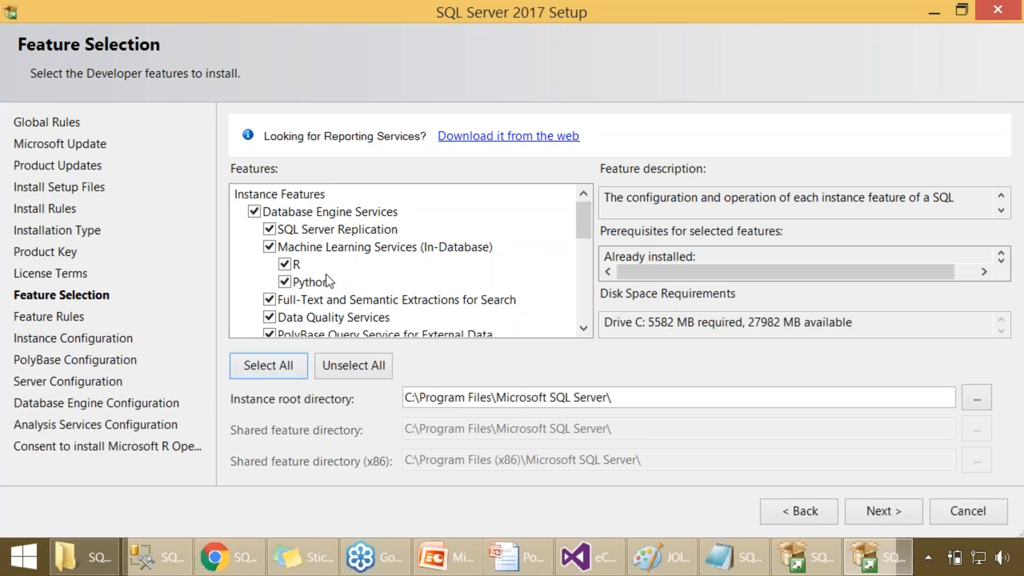
# - Review the selected instance and shared features, including Database Engine Services, Machine Learning Services (In-Database) and Machine Learning Server (Standalone)
pyautogui.click(292, 217)
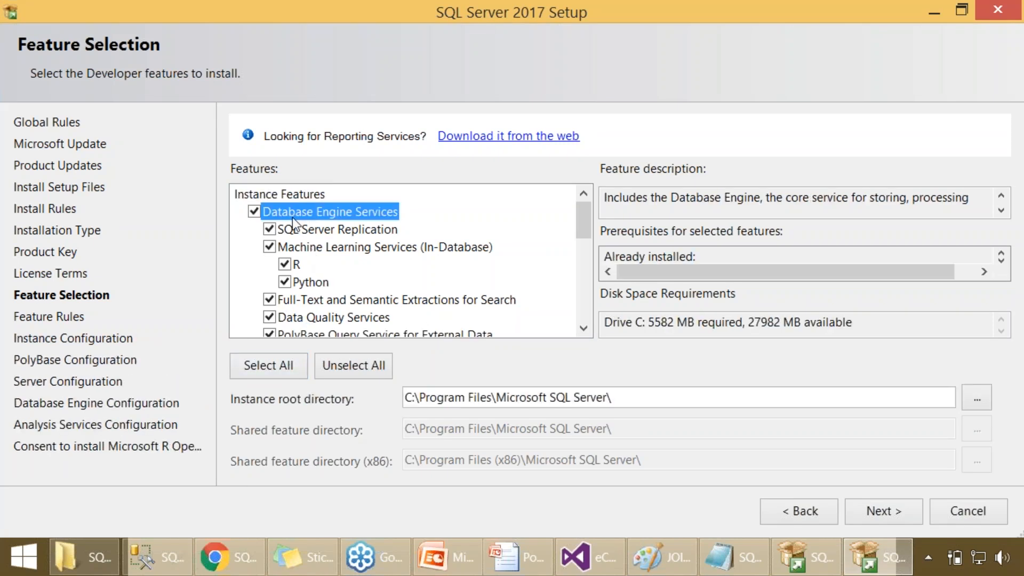
pyautogui.click(309, 247)
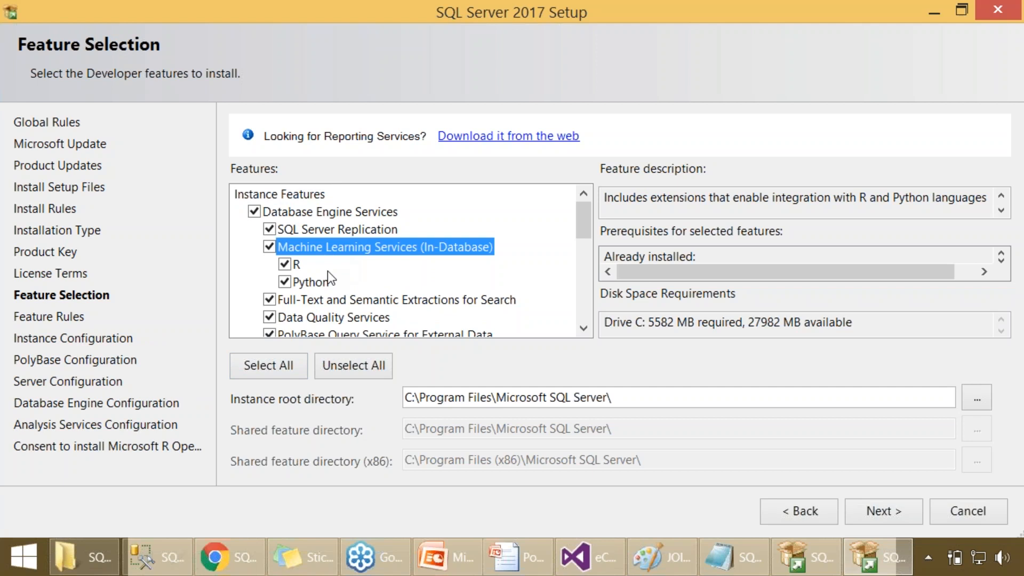
pyautogui.scroll(-1, 361, 278)
pyautogui.scroll(-1, 360, 278)
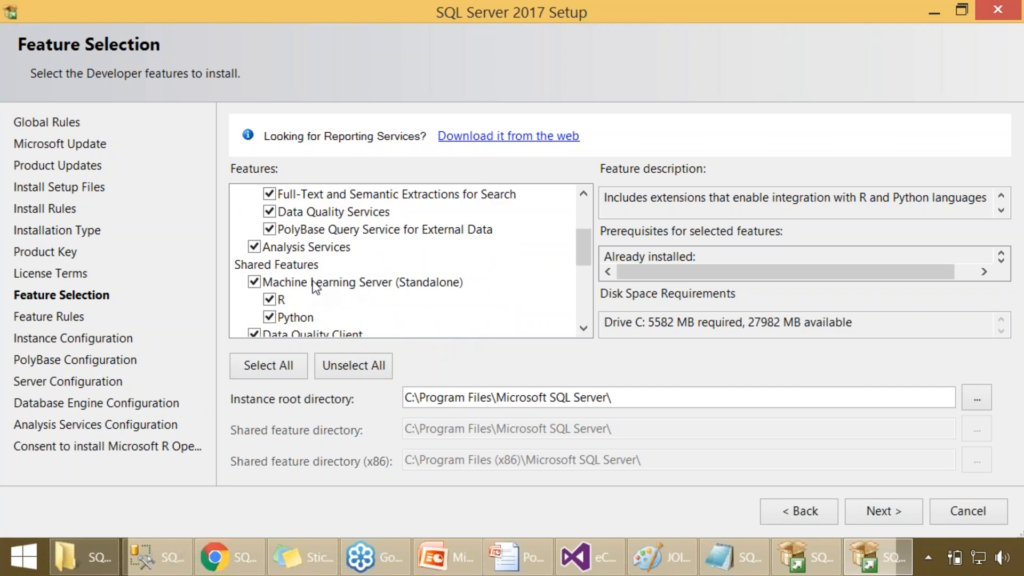
pyautogui.scroll(-1, 313, 284)
pyautogui.click(316, 232)
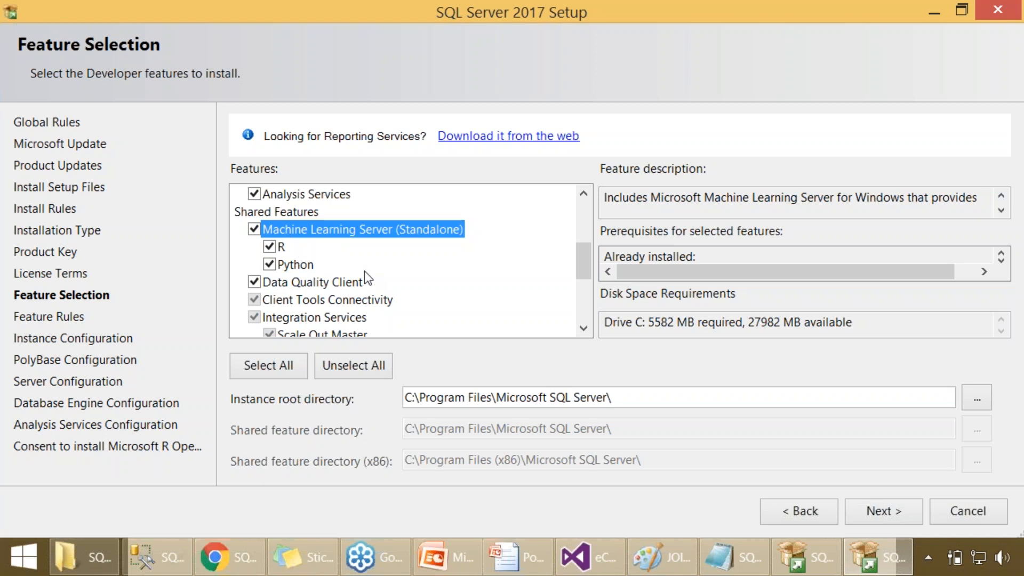
pyautogui.scroll(1, 361, 274)
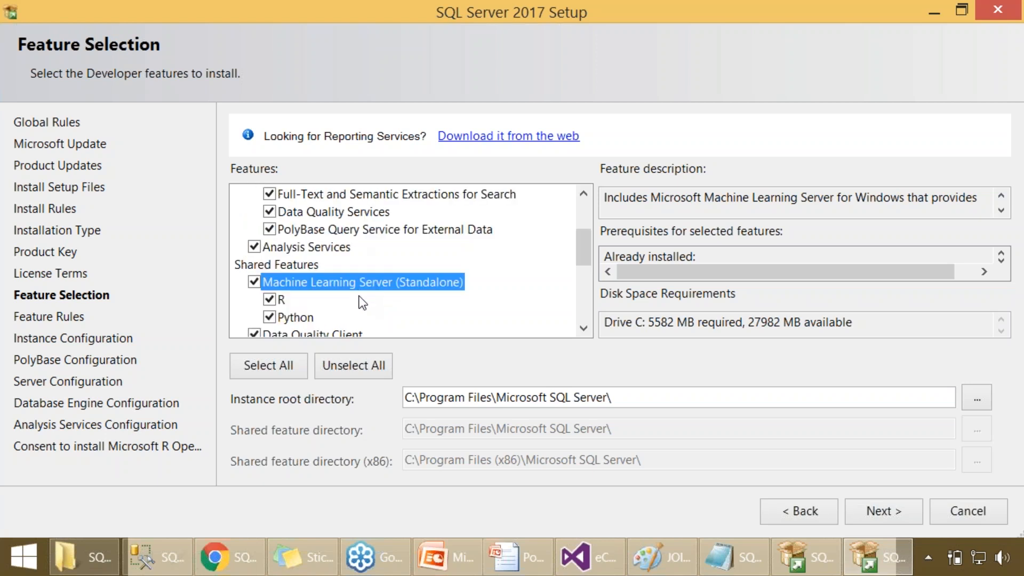
pyautogui.scroll(1, 363, 303)
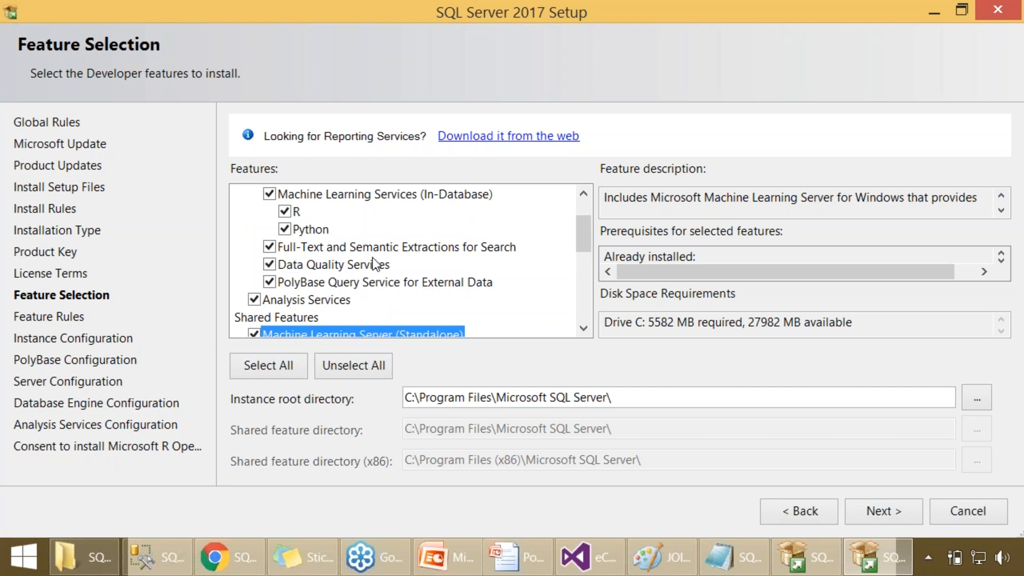
pyautogui.scroll(1, 372, 257)
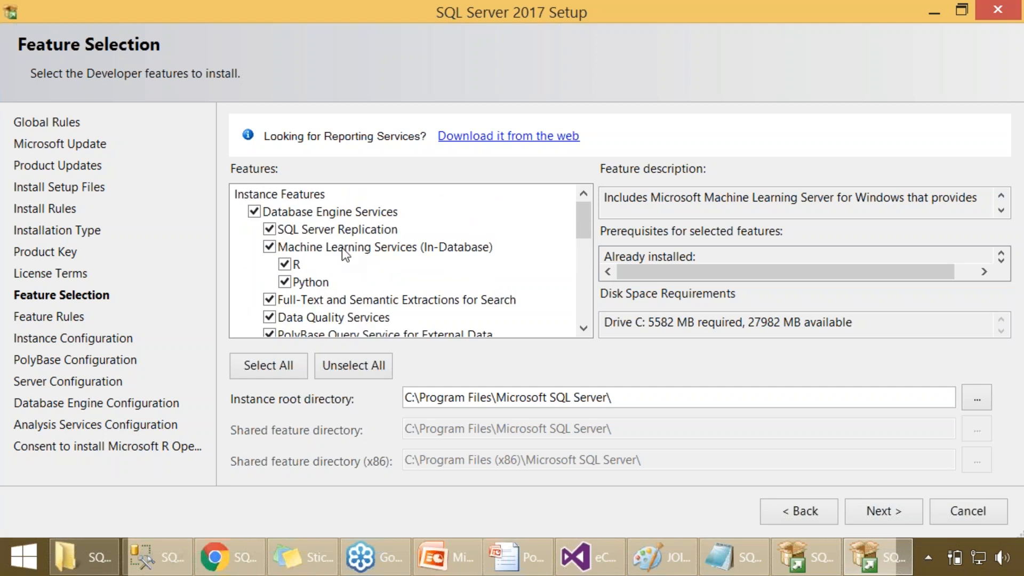
pyautogui.scroll(-1, 358, 278)
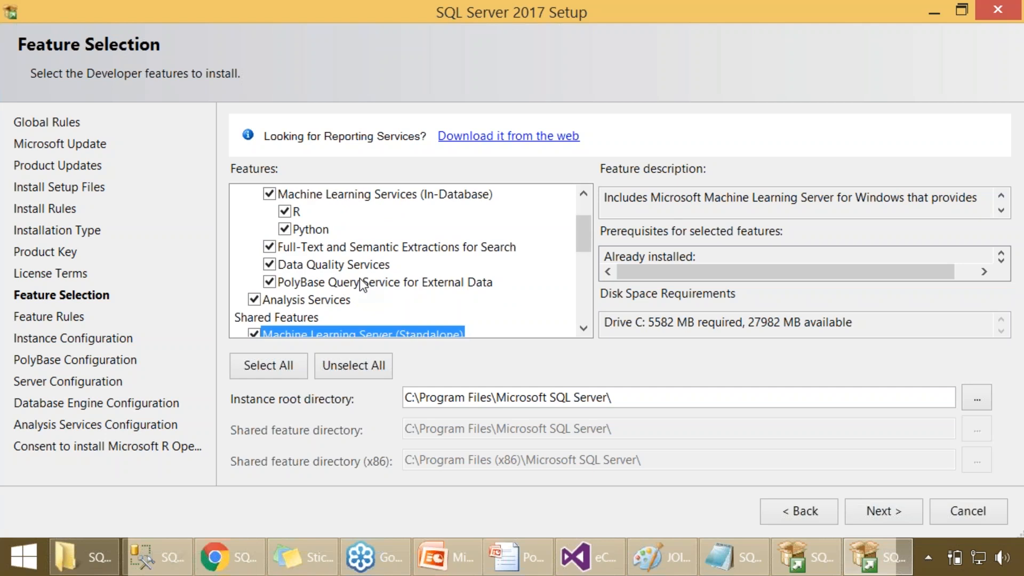
pyautogui.scroll(-1, 360, 278)
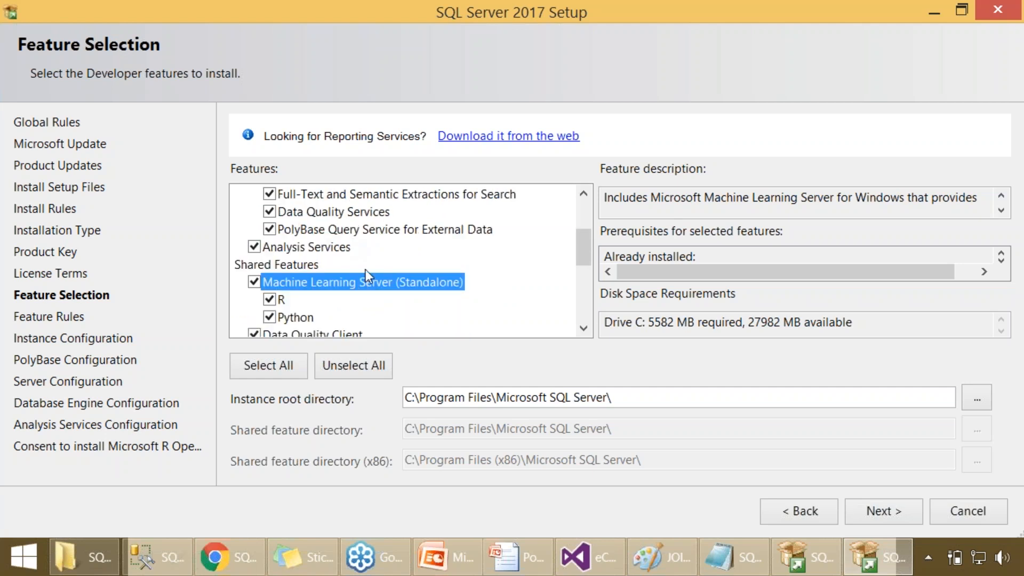
pyautogui.scroll(-3, 366, 270)
pyautogui.scroll(-1, 372, 283)
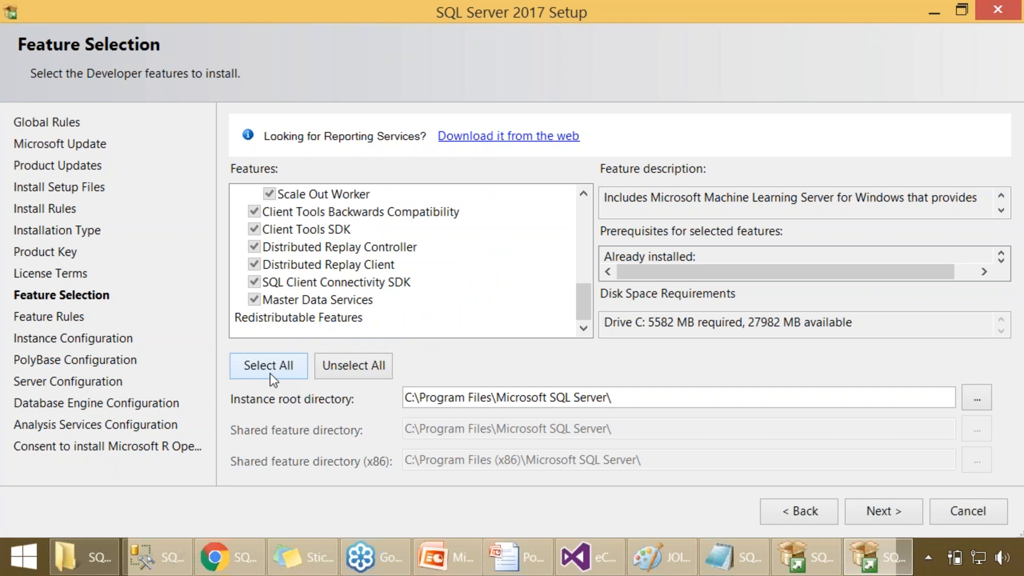
# - Run the feature rules check, return to the feature list and examine Integration Services with its Scale Out Master and Scale Out Worker options
pyautogui.click(858, 516)
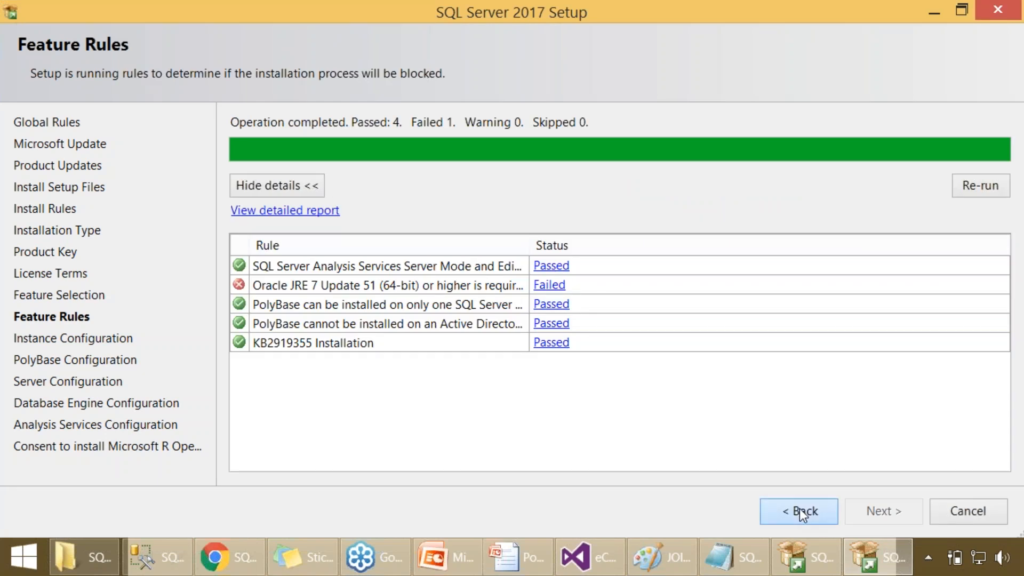
pyautogui.click(802, 512)
pyautogui.moveTo(584, 273)
pyautogui.mouseDown()
pyautogui.moveTo(573, 225)
pyautogui.moveTo(590, 290)
pyautogui.mouseUp()
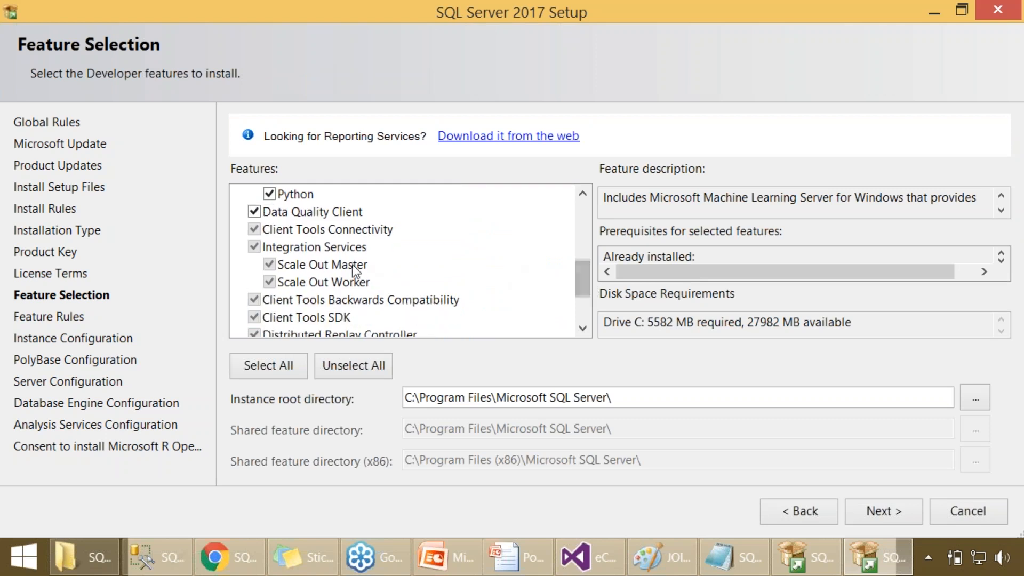
pyautogui.click(351, 265)
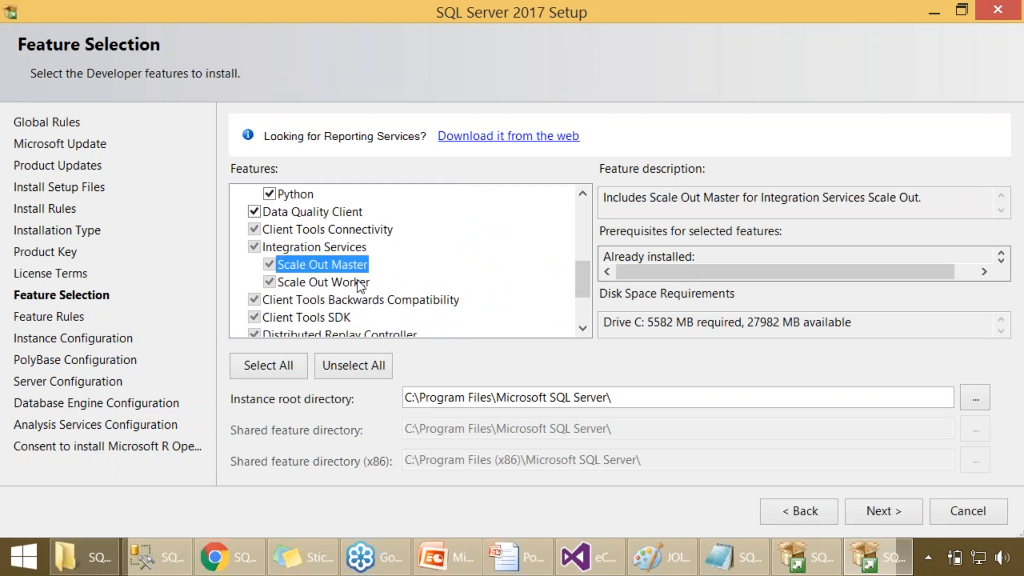
pyautogui.click(361, 283)
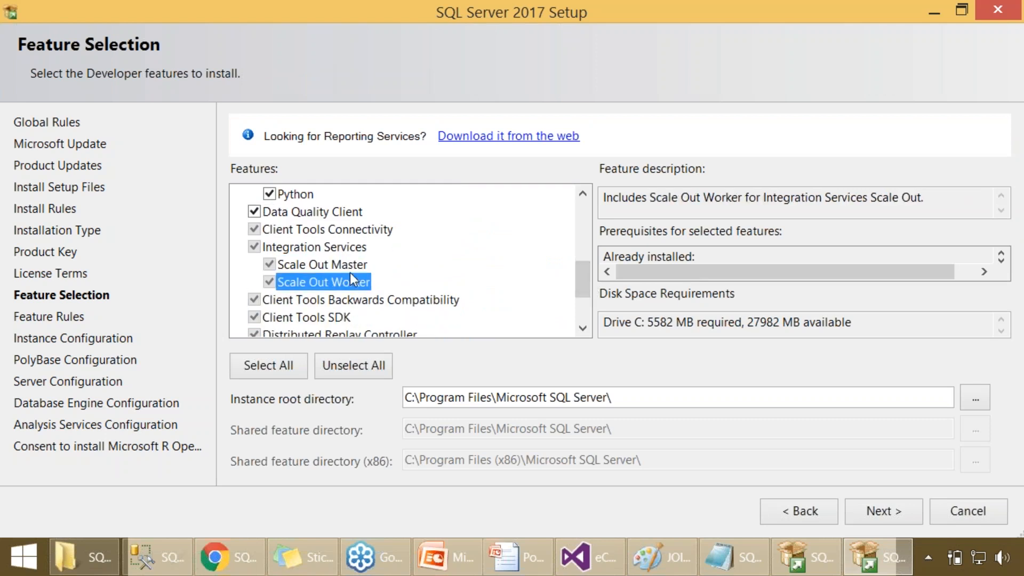
pyautogui.click(344, 267)
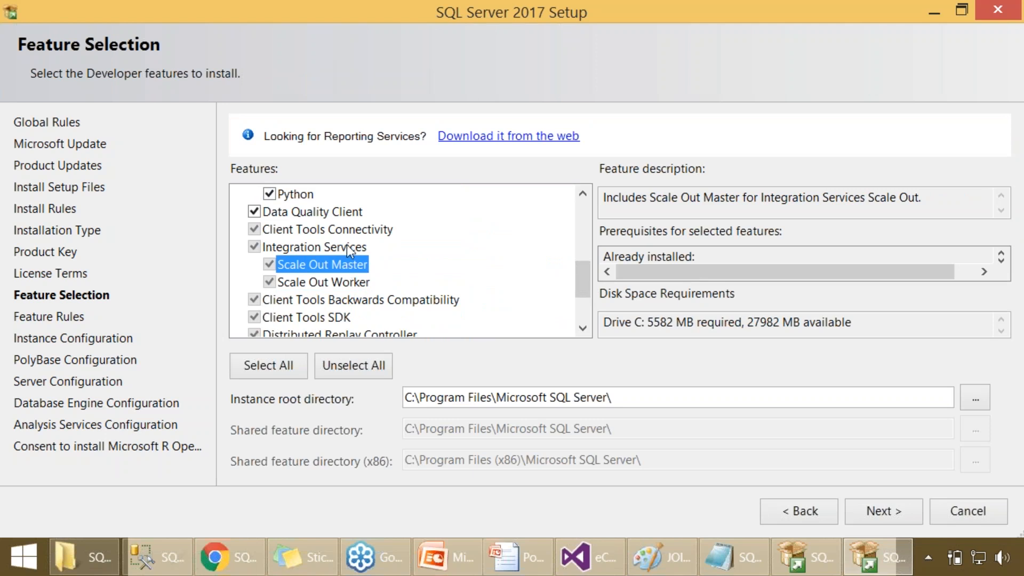
pyautogui.press('Up')
pyautogui.click(357, 266)
pyautogui.click(347, 251)
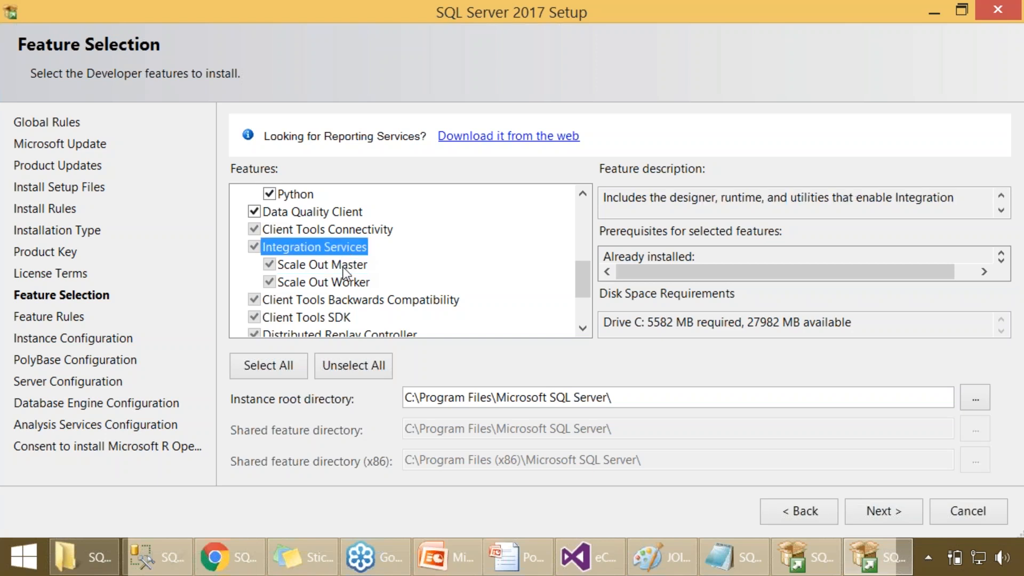
pyautogui.click(345, 266)
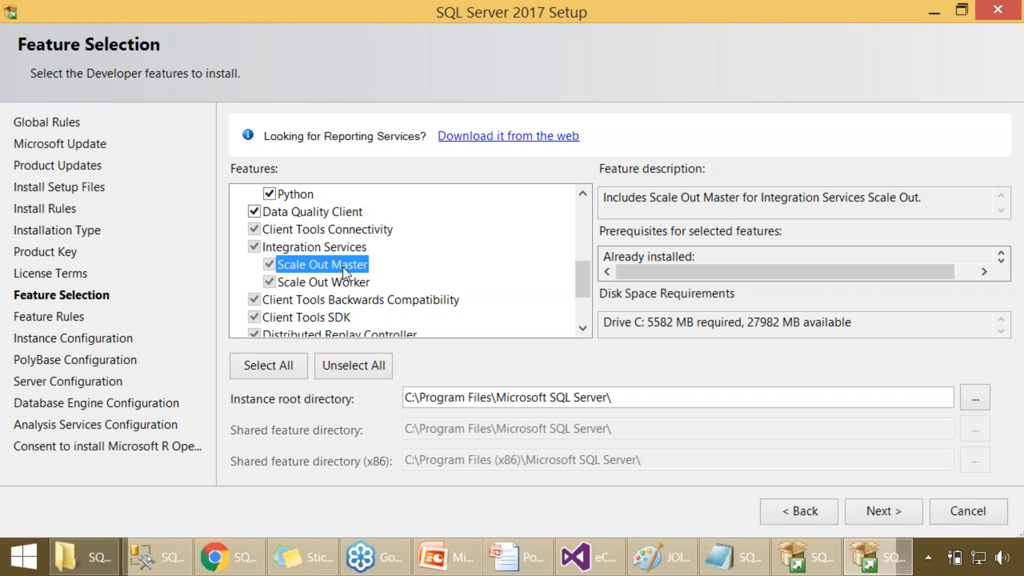
pyautogui.click(341, 253)
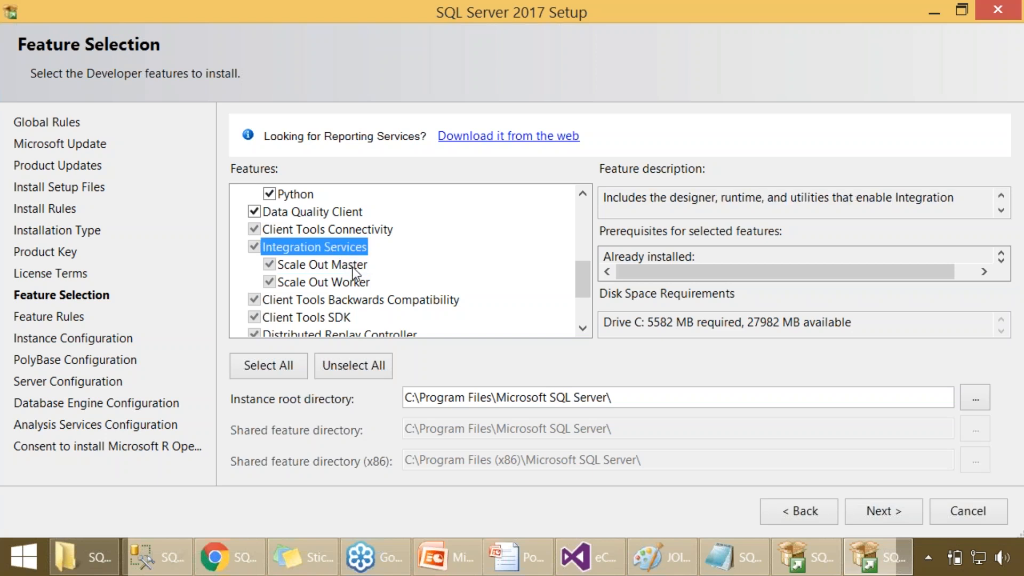
pyautogui.click(345, 265)
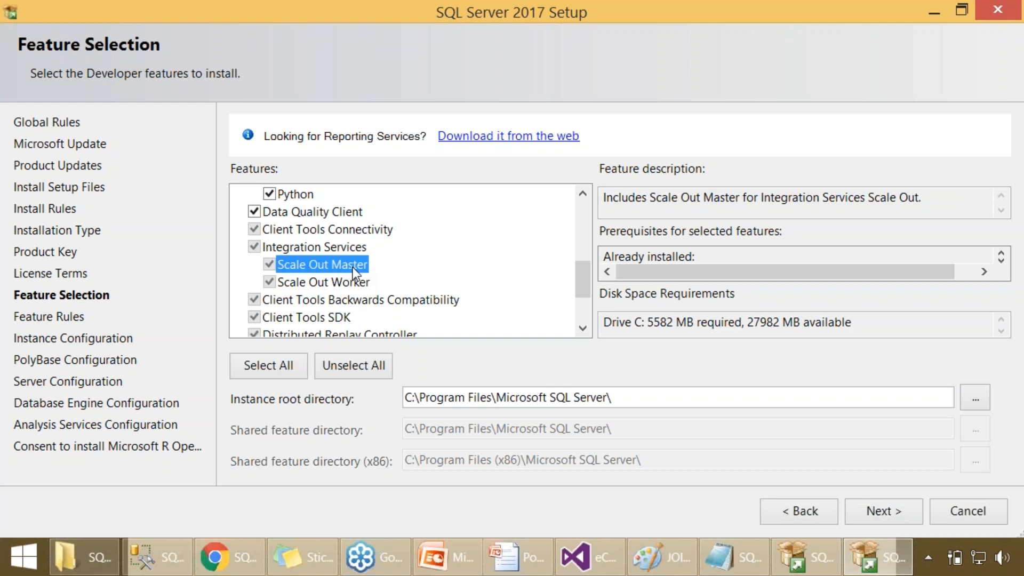
pyautogui.click(356, 284)
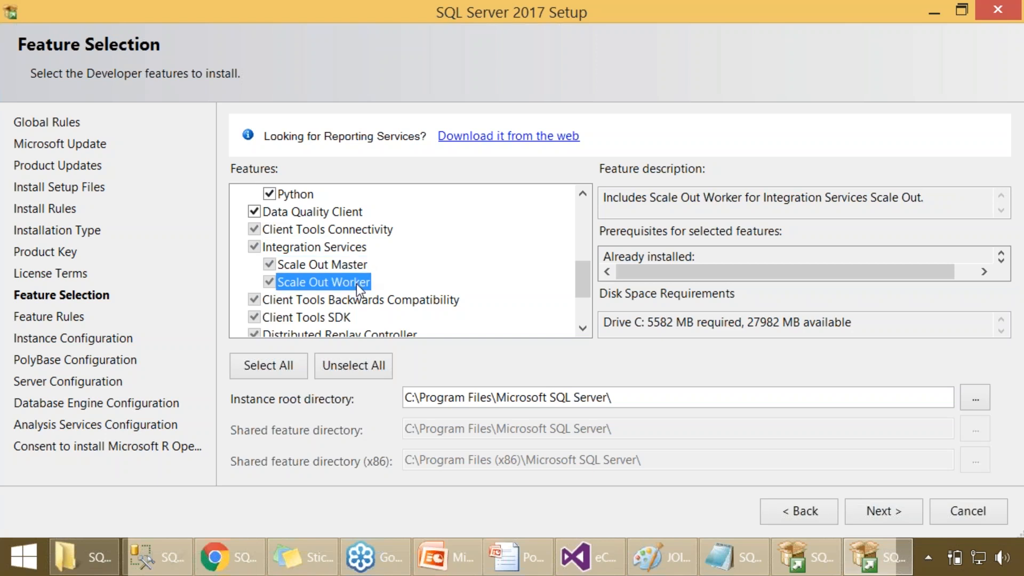
pyautogui.click(346, 266)
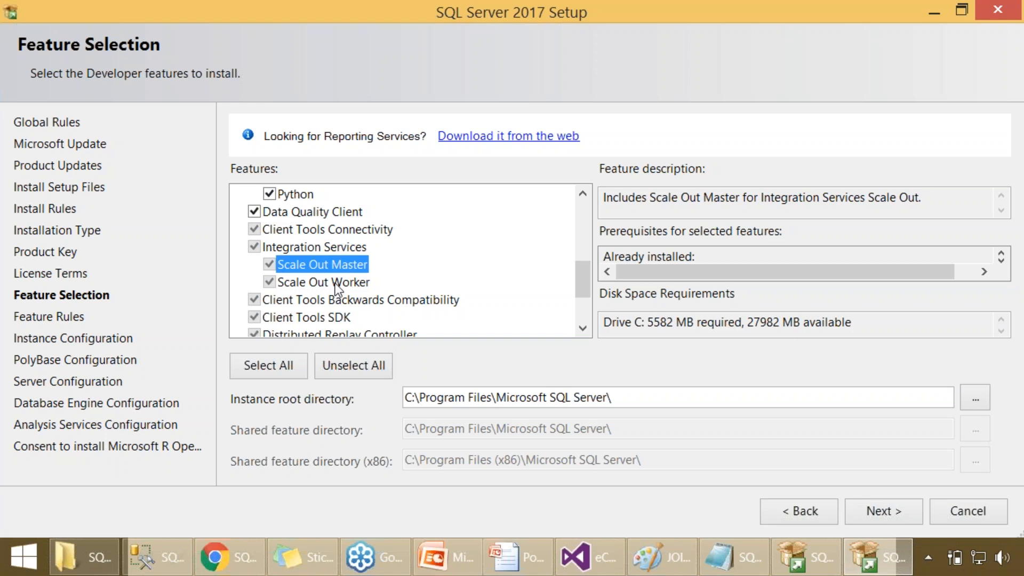
pyautogui.click(315, 247)
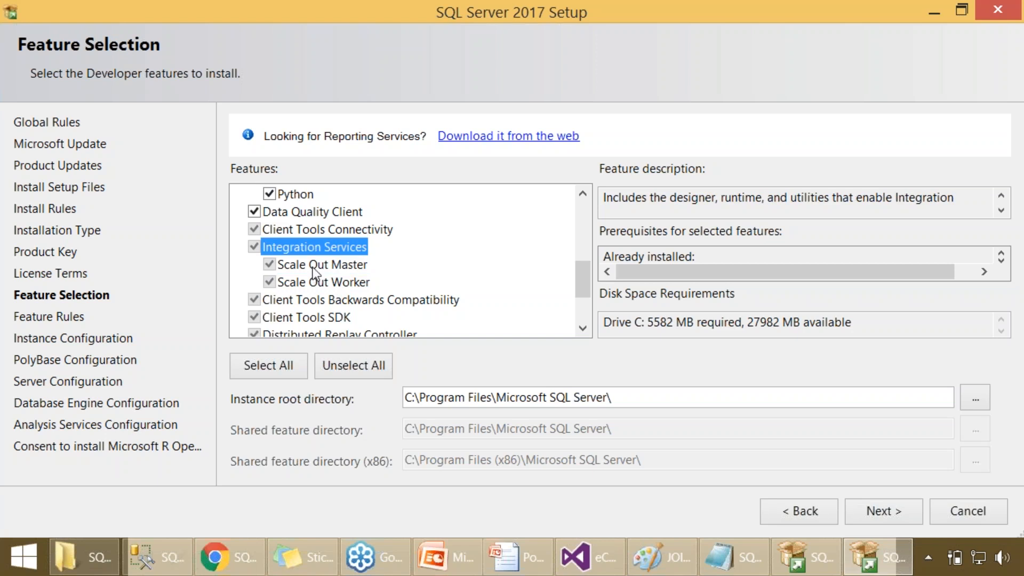
pyautogui.press('Down')
pyautogui.press('Down')
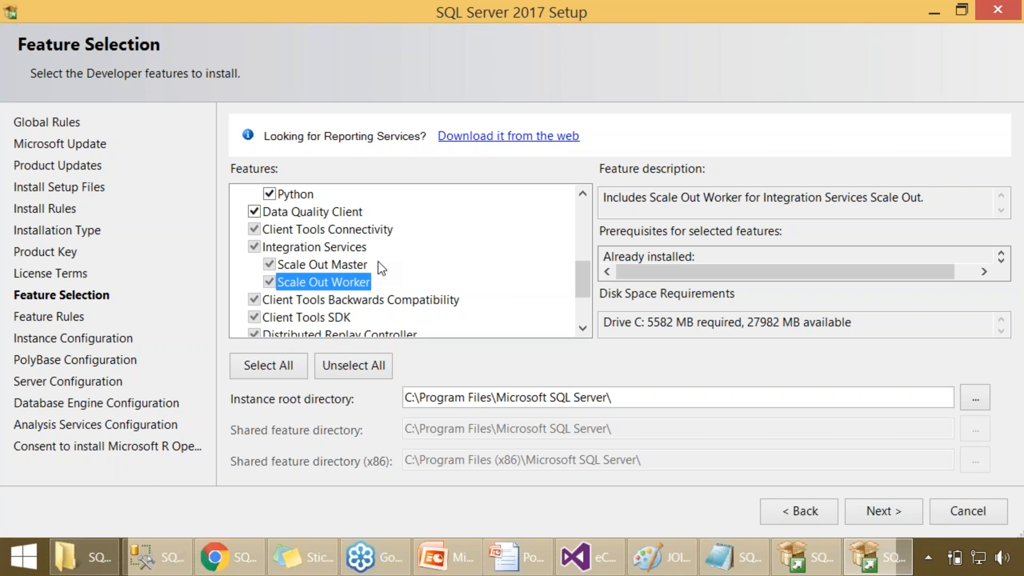
# - Run the feature rules check again, return to the feature list and deselect PolyBase Query Service for External Data
pyautogui.scroll(3, 378, 261)
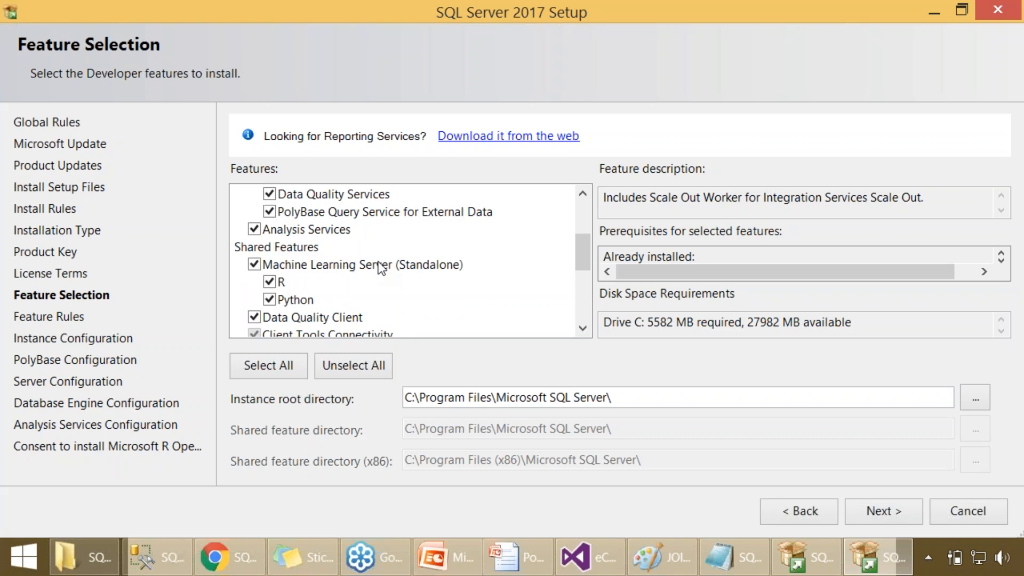
pyautogui.click(900, 519)
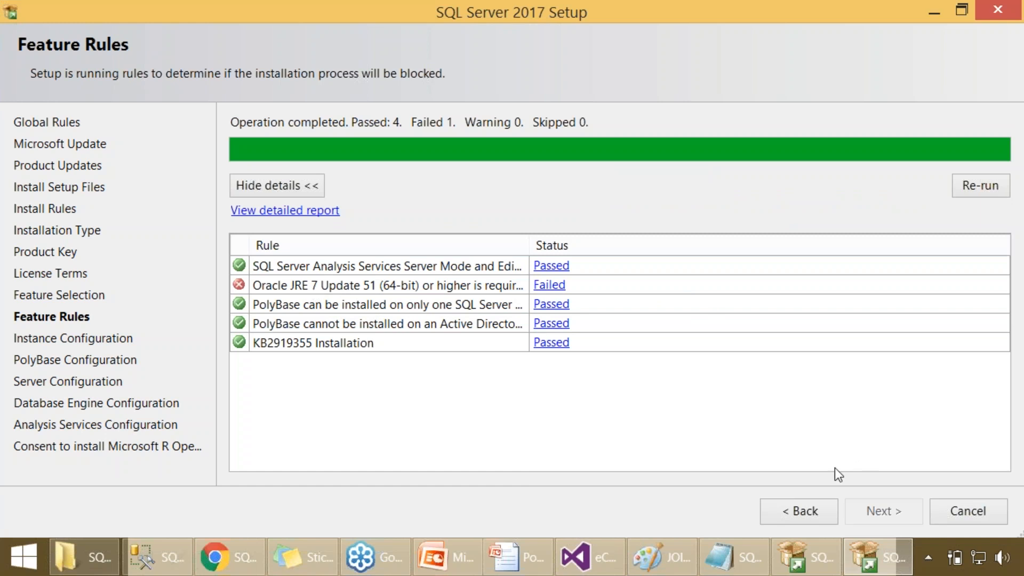
pyautogui.click(802, 513)
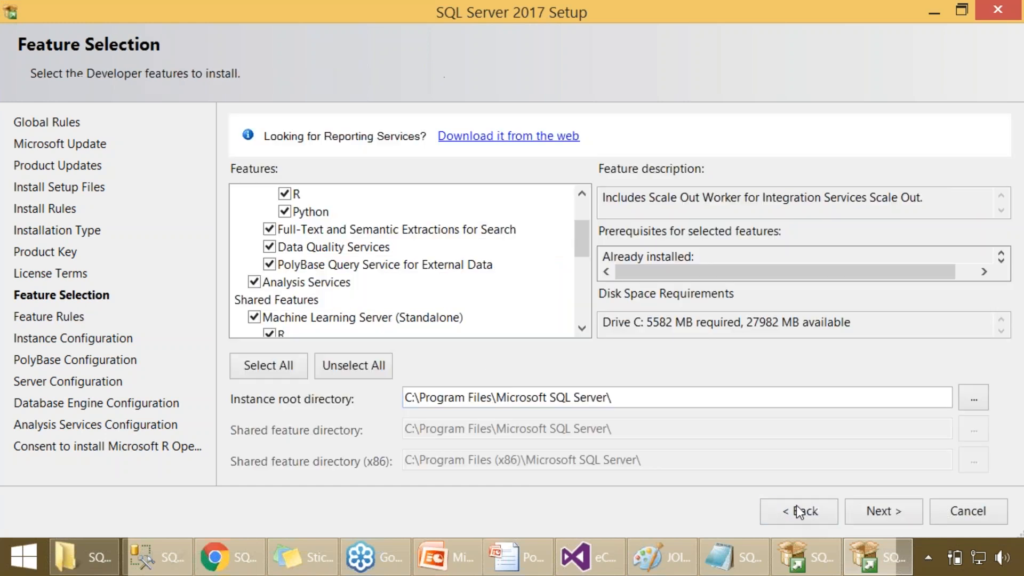
pyautogui.click(269, 265)
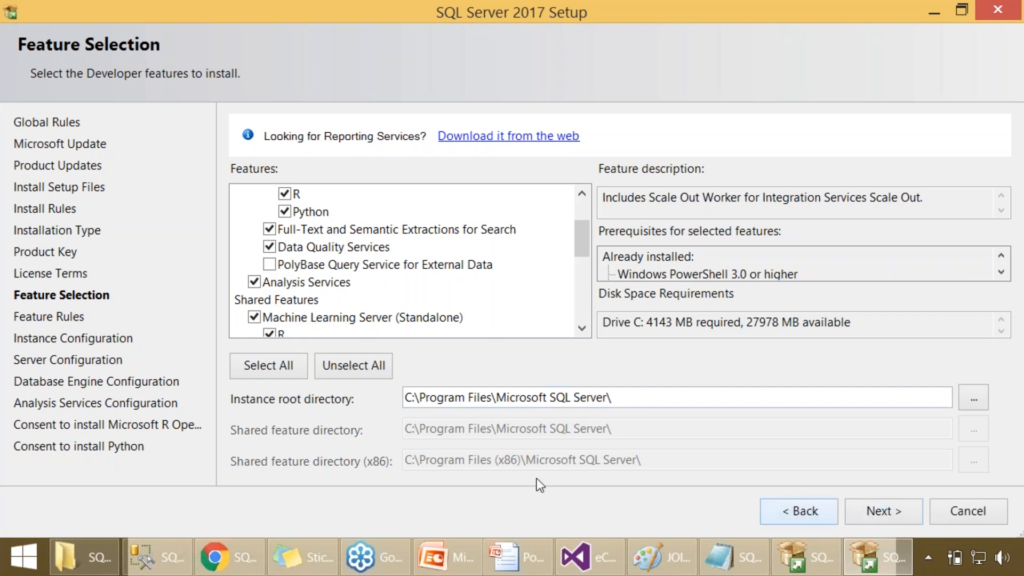
# - Read through the full feature description of PolyBase Query Service for External Data, keeping the setup window maximized
pyautogui.click(363, 264)
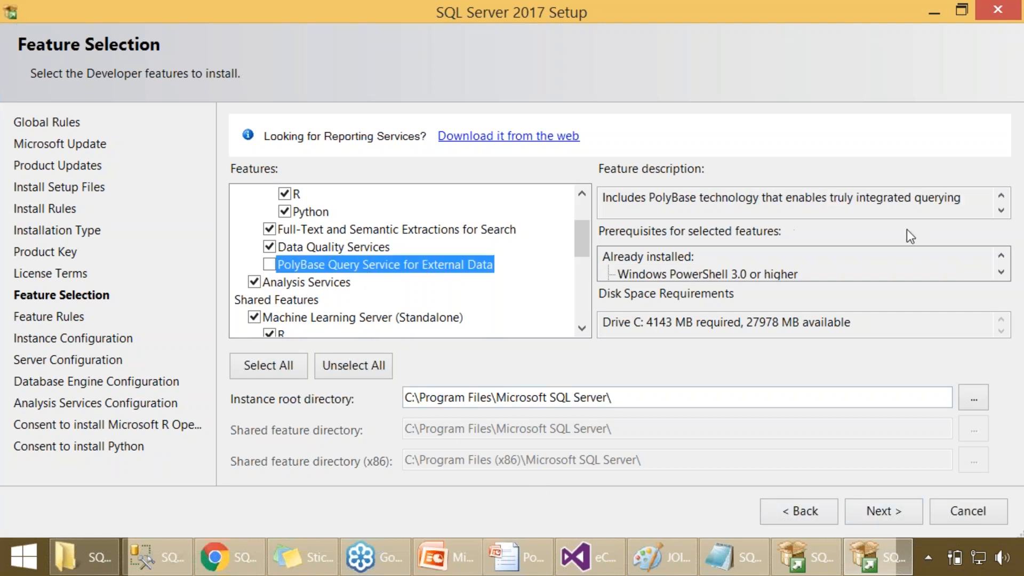
pyautogui.click(1001, 211)
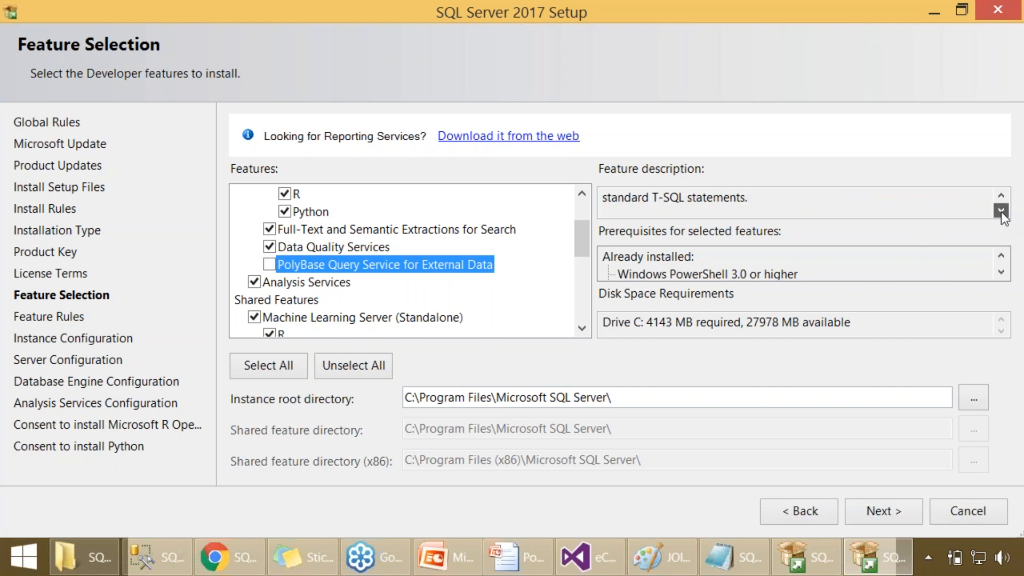
pyautogui.moveTo(724, 197); pyautogui.dragTo(614, 190)
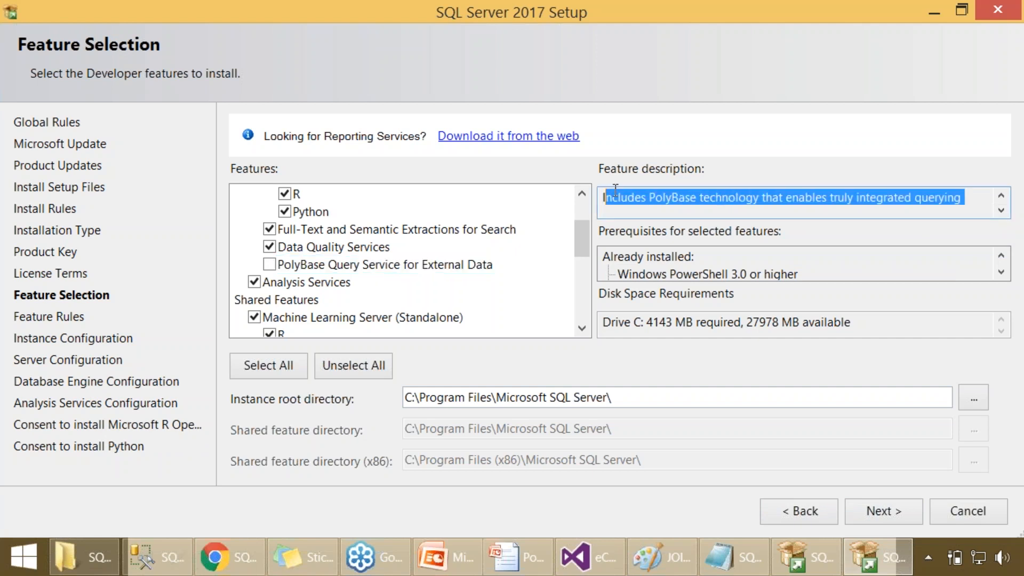
pyautogui.click(671, 198)
pyautogui.click(999, 211)
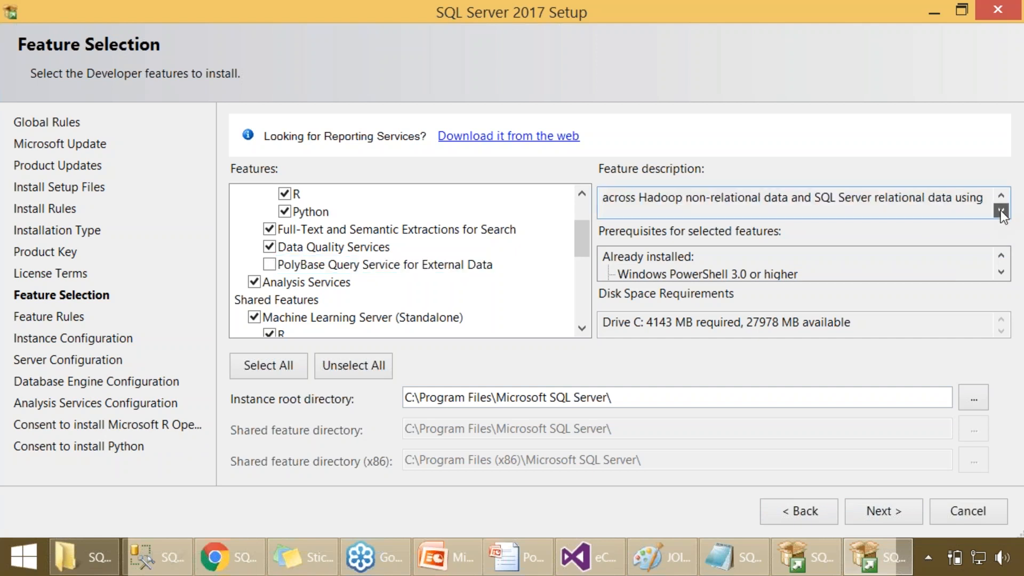
pyautogui.moveTo(636, 197); pyautogui.dragTo(699, 211)
pyautogui.click(753, 201)
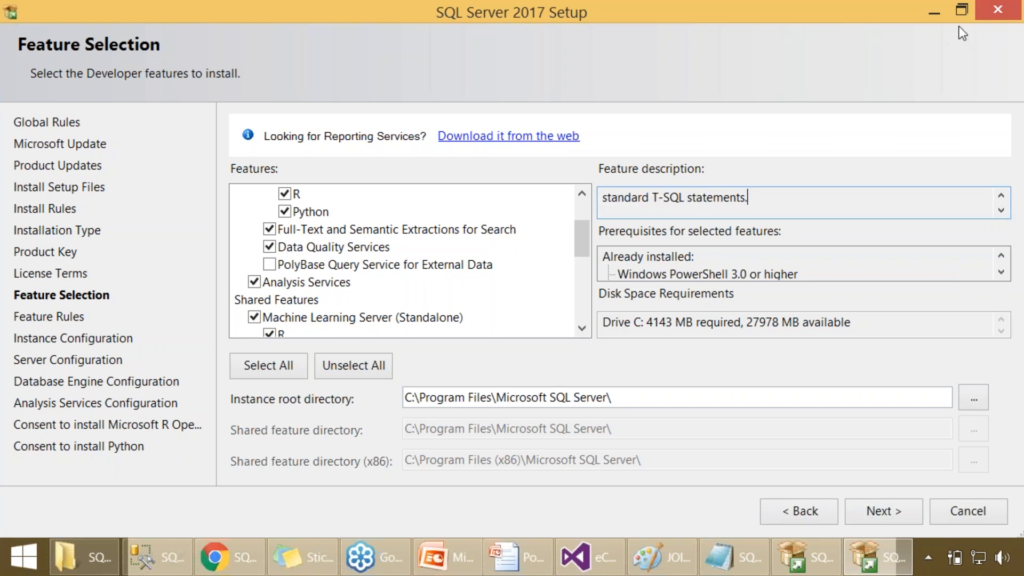
pyautogui.click(963, 11)
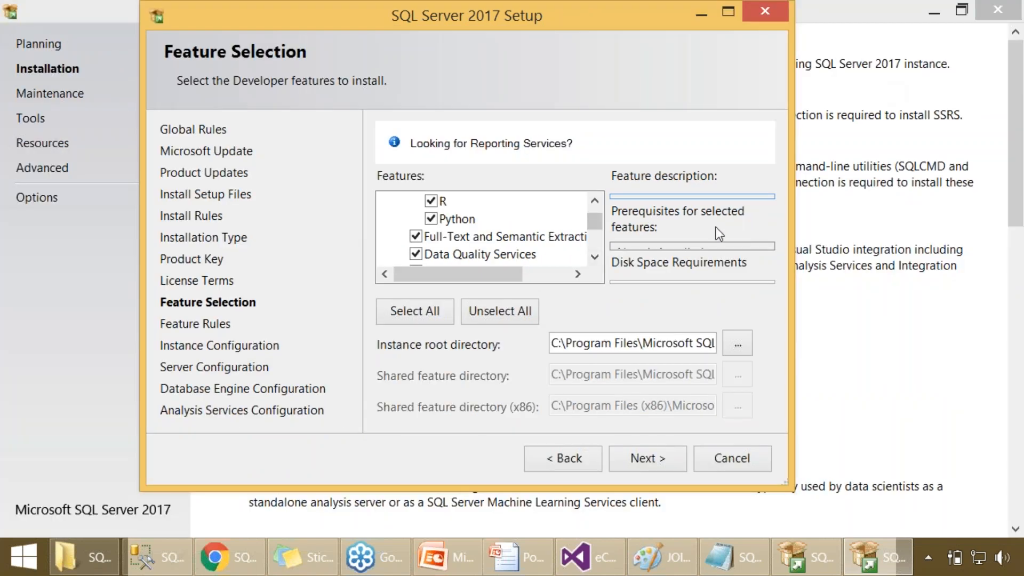
pyautogui.click(729, 12)
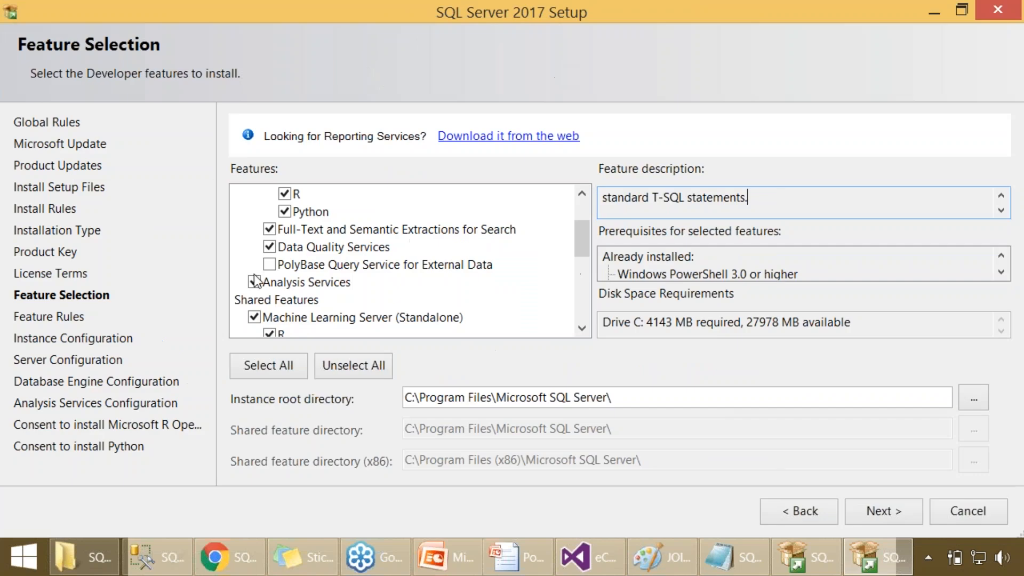
pyautogui.click(358, 264)
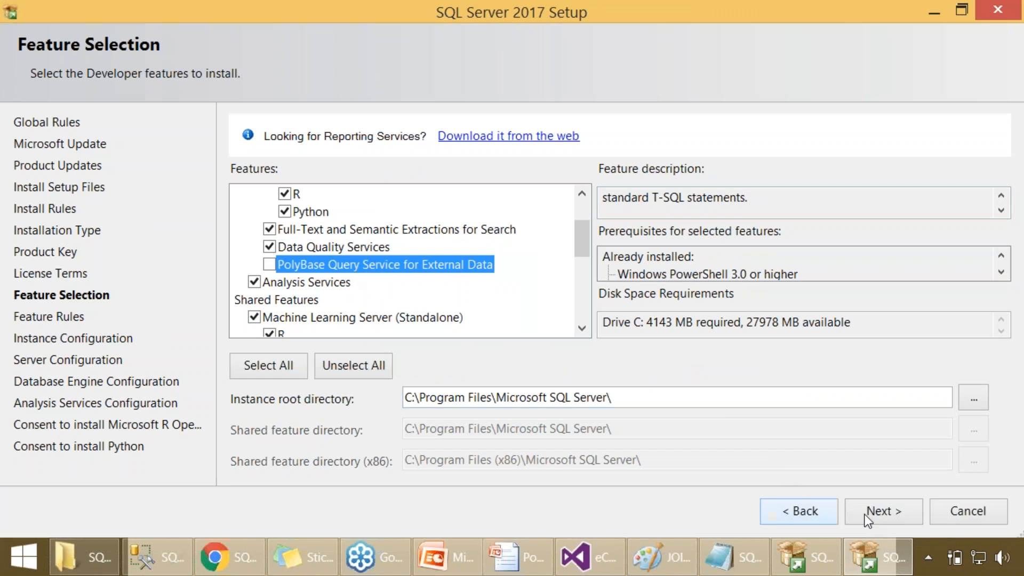
# - Proceed with the chosen features and name the new instance SQLSCHOOL_MSBI as a named instance
pyautogui.click(879, 511)
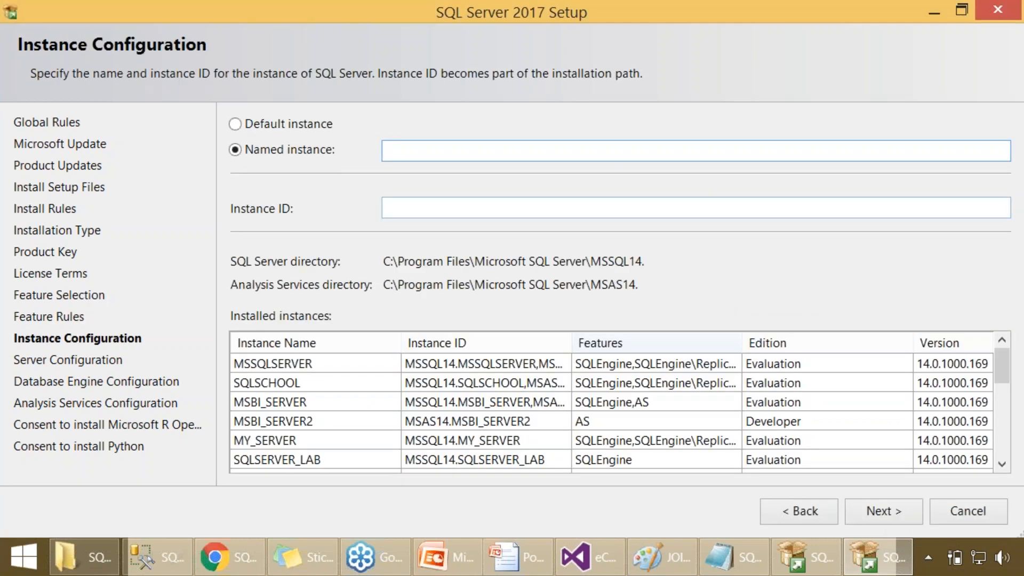
pyautogui.write('sqlschool_msbi')
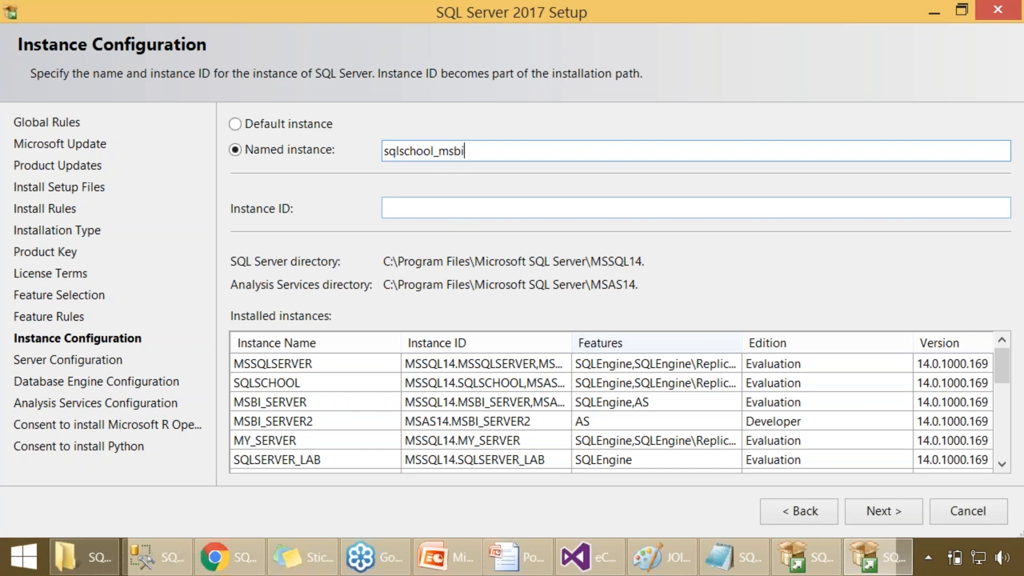
pyautogui.press('BackSpace')
pyautogui.press('BackSpace')
pyautogui.press('BackSpace')
pyautogui.press('BackSpace')
pyautogui.press('BackSpace')
pyautogui.press('BackSpace')
pyautogui.press('BackSpace')
pyautogui.press('BackSpace')
pyautogui.press('BackSpace')
pyautogui.press('BackSpace')
pyautogui.press('BackSpace')
pyautogui.press('BackSpace')
pyautogui.press('BackSpace')
pyautogui.press('BackSpace')
pyautogui.write('SQLSCHOOL_MSBI')
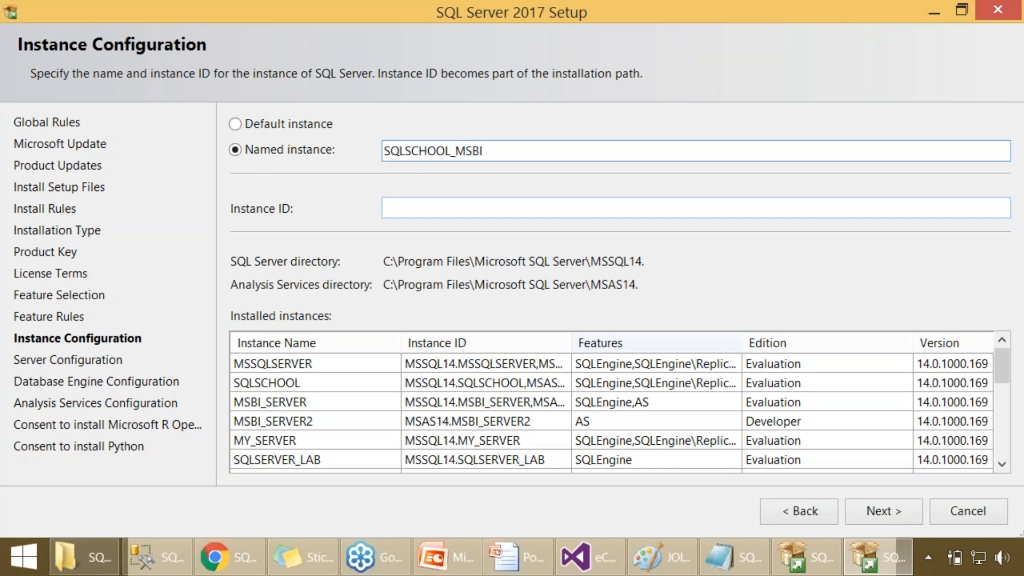
pyautogui.click(875, 517)
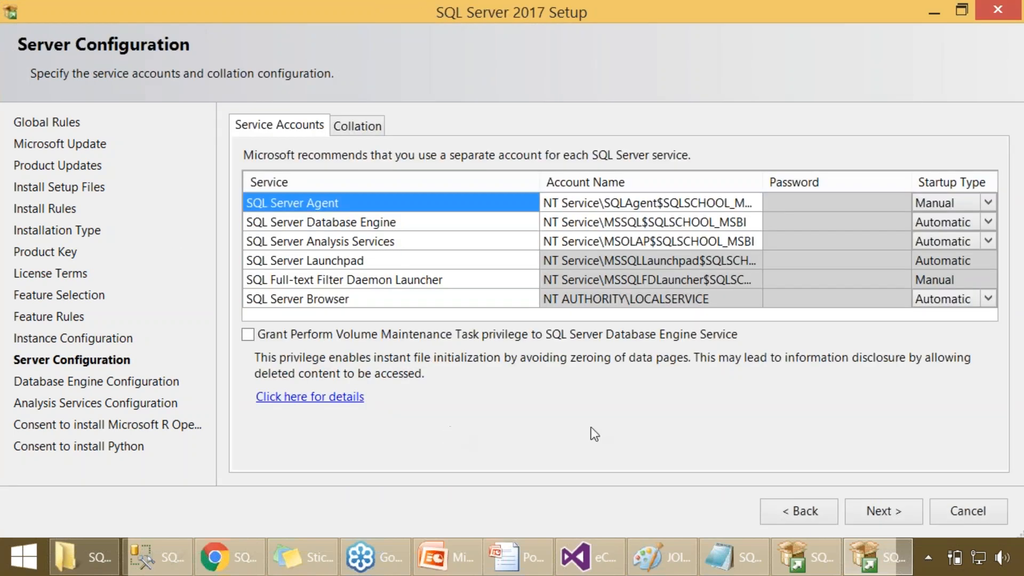
# - Accept the default service accounts and add the current user as SQL Server administrator, keeping Windows authentication mode
pyautogui.click(865, 504)
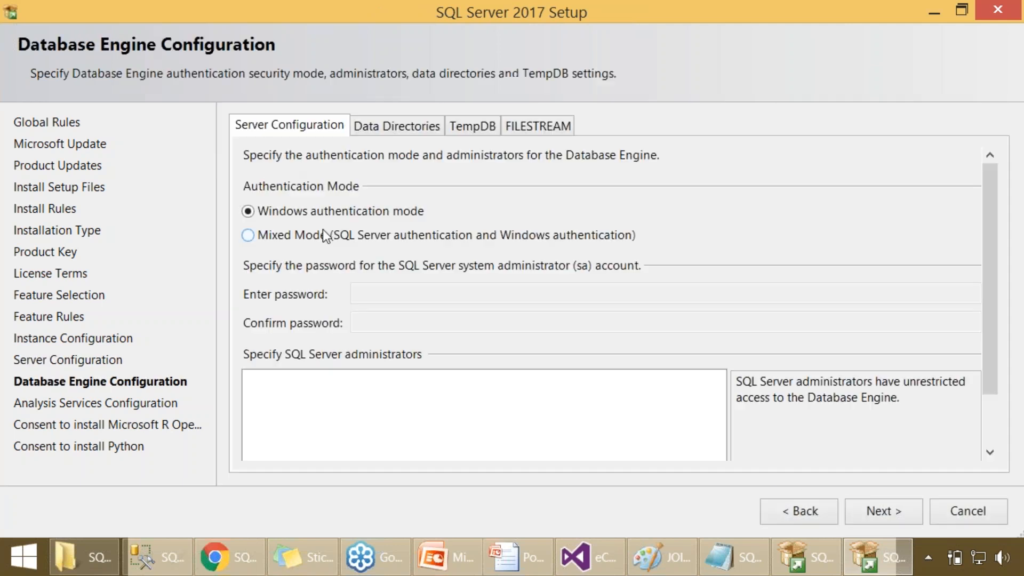
pyautogui.moveTo(987, 270); pyautogui.dragTo(1006, 359)
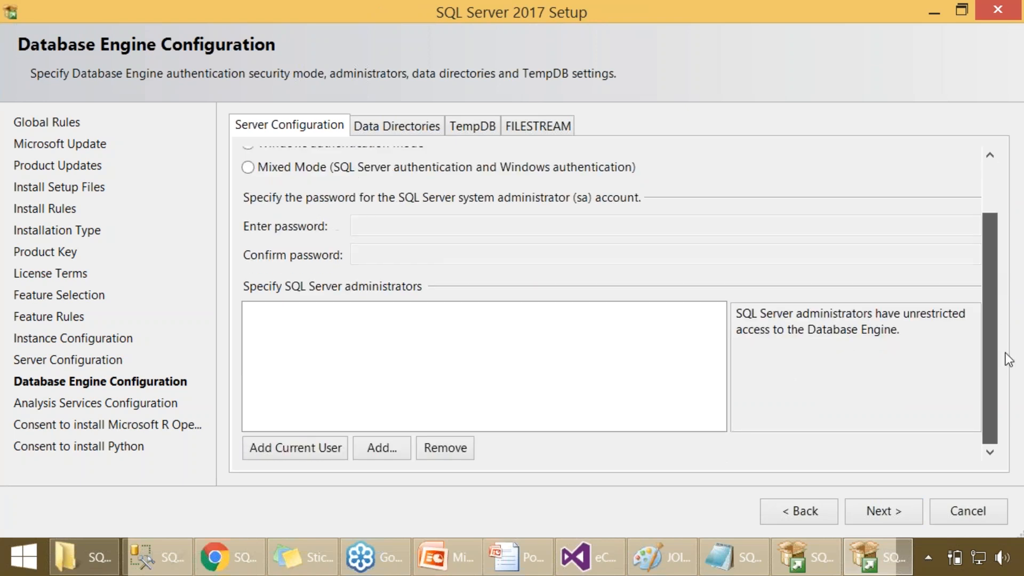
pyautogui.click(295, 448)
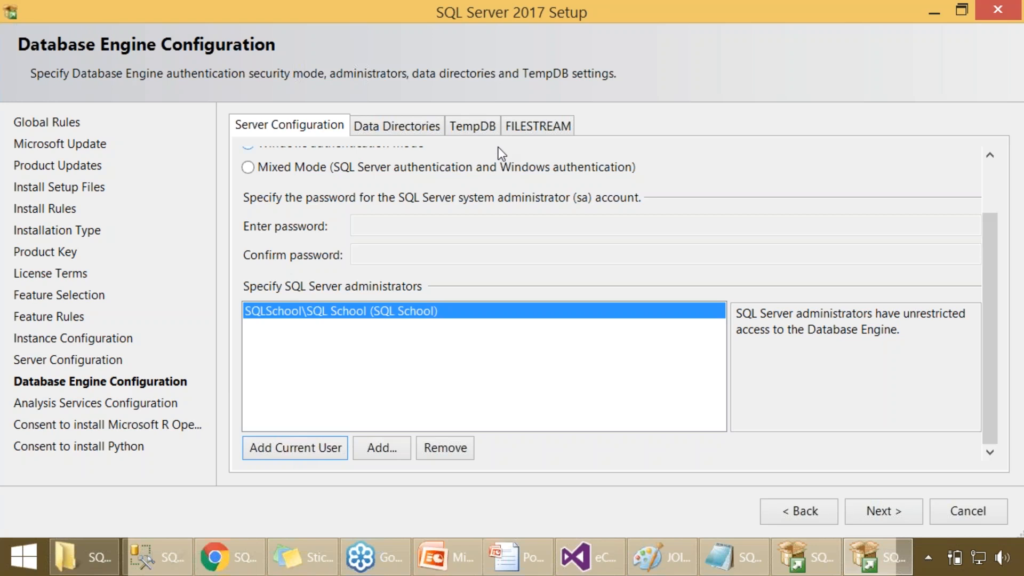
# - Enable FILESTREAM for Transact-SQL access and for file I/O access, and proceed to the Analysis Services configuration
pyautogui.click(513, 128)
pyautogui.click(359, 155)
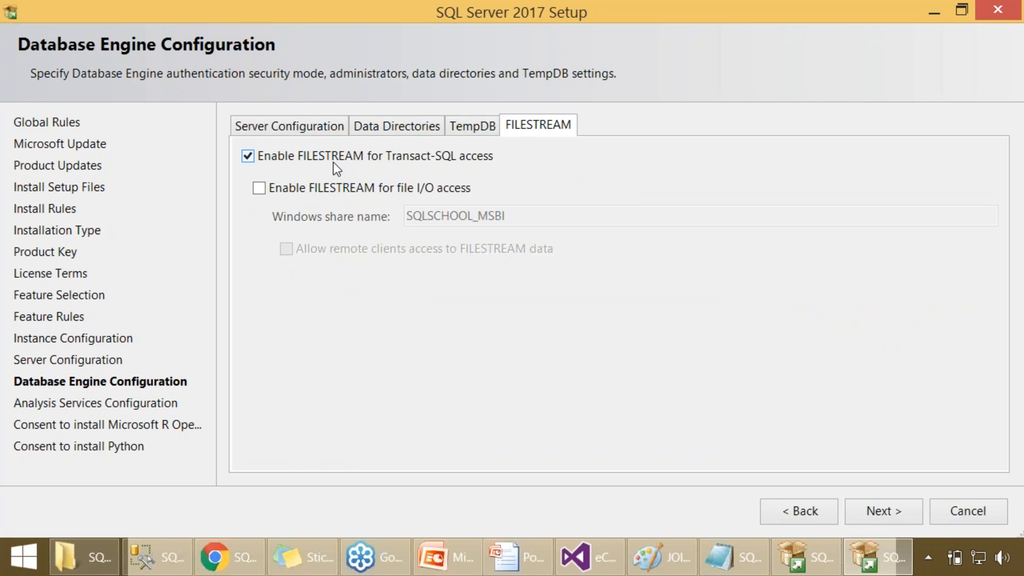
pyautogui.click(333, 190)
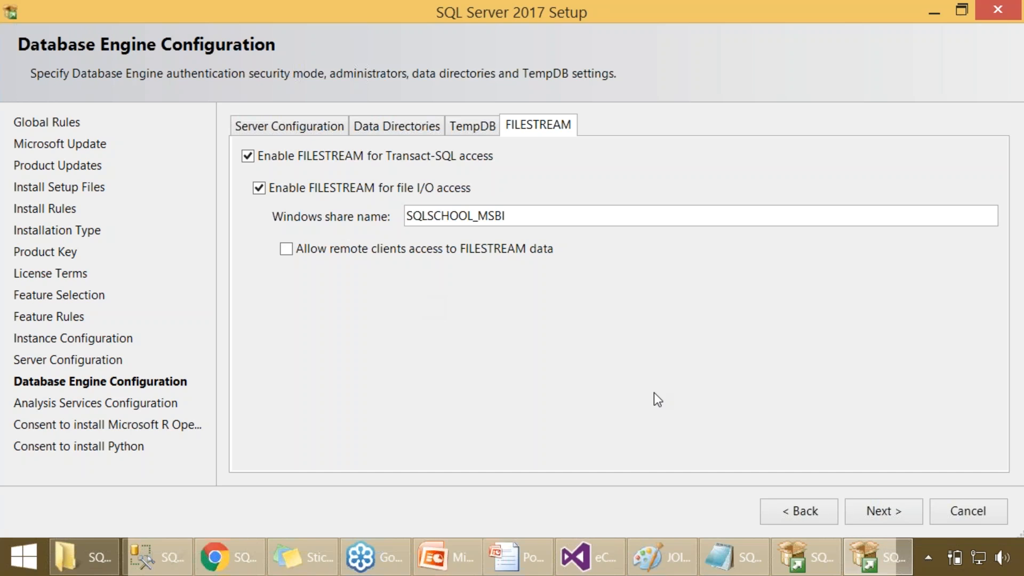
pyautogui.click(887, 518)
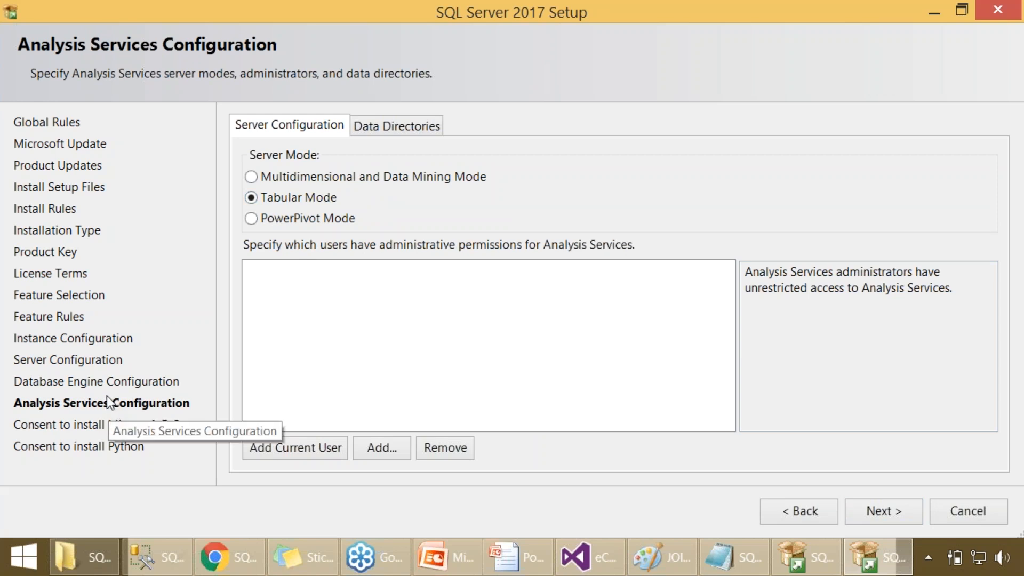
# - Set the Analysis Services server mode to Tabular Mode and add the current user as administrator
pyautogui.click(307, 178)
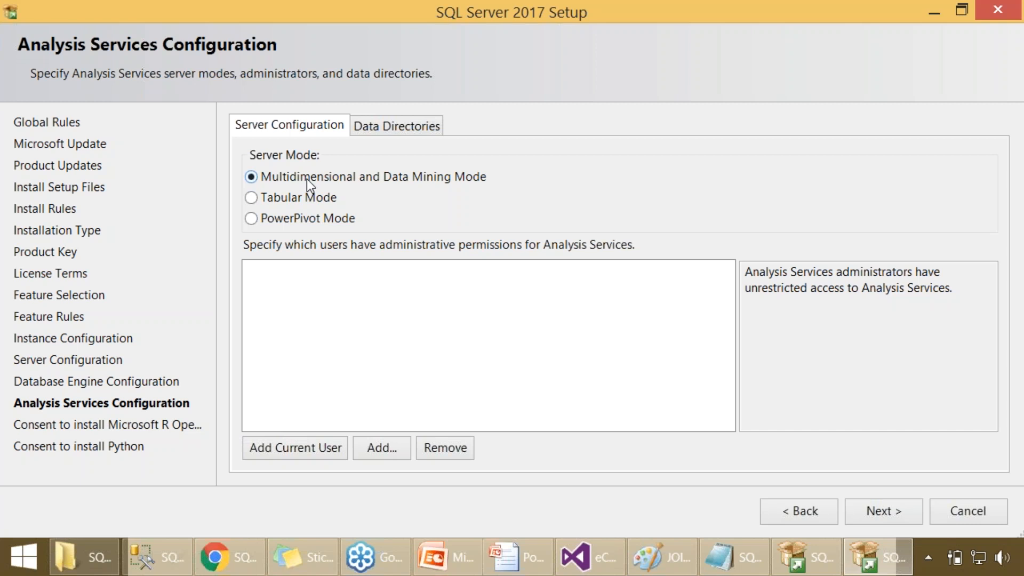
pyautogui.click(304, 199)
pyautogui.click(302, 443)
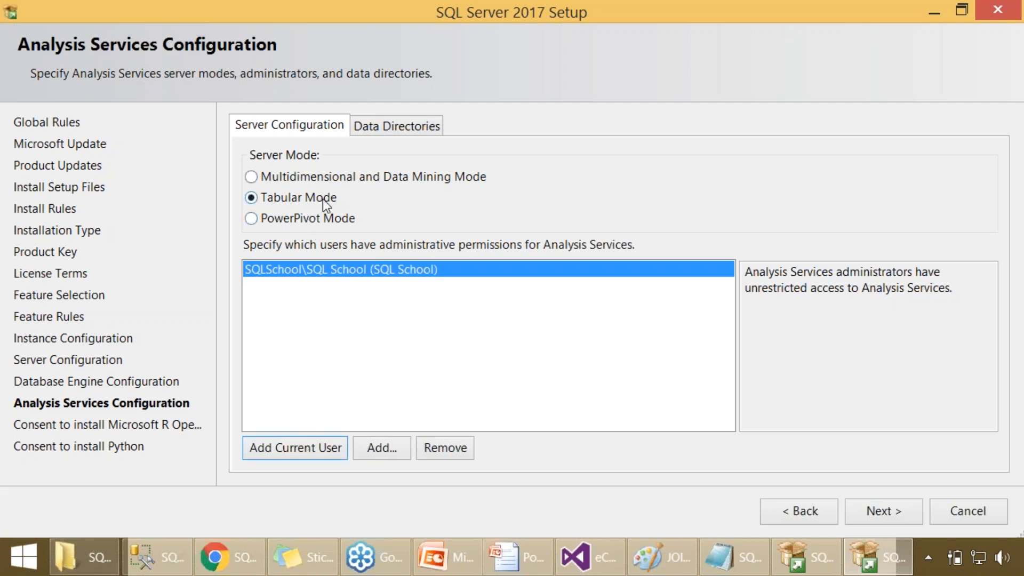
# - Recheck the Analysis Services configuration and accept the consent to install Microsoft R Open
pyautogui.click(882, 513)
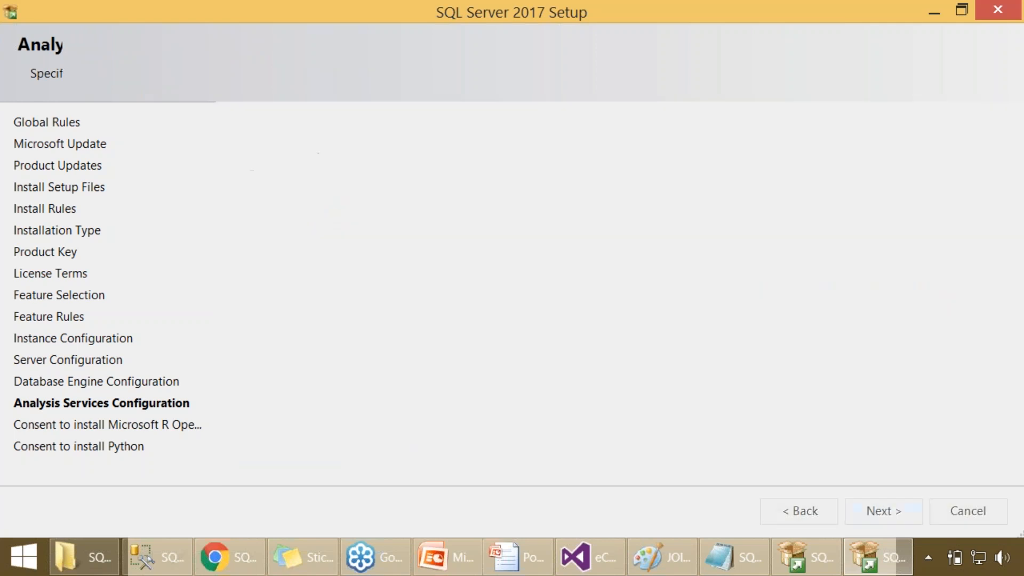
pyautogui.click(780, 517)
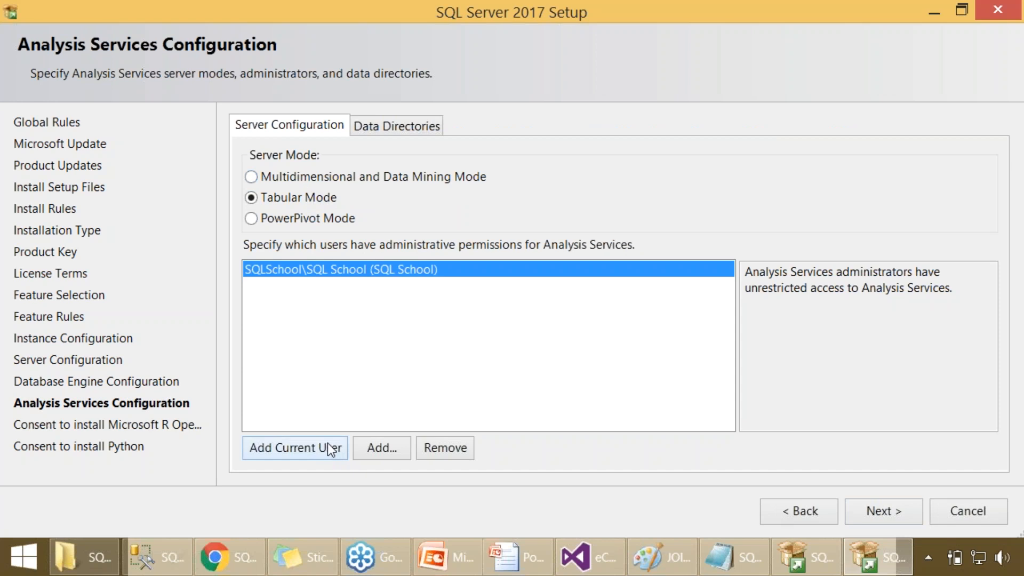
pyautogui.click(852, 508)
pyautogui.click(283, 459)
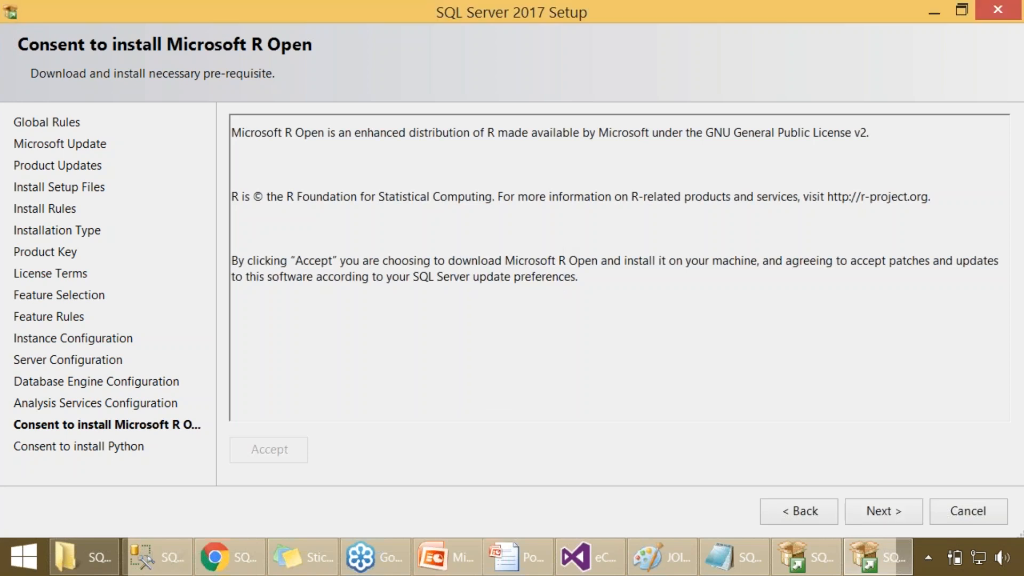
# - Switch to File Explorer, open the SQLSCHOOL.COM SOFTWARE folder on drive F: and select the SQLServerReportingServices installer
pyautogui.click(85, 556)
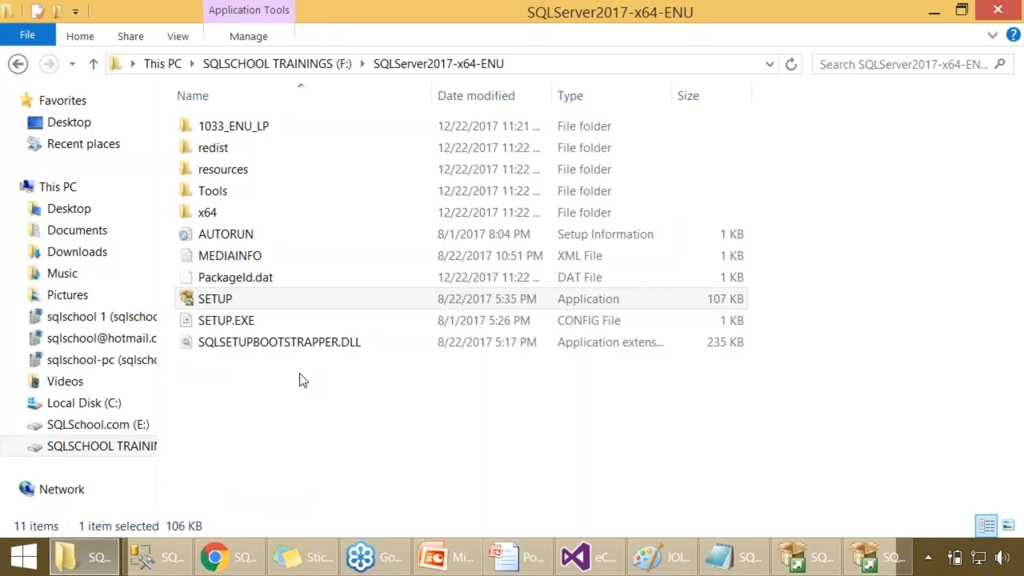
pyautogui.click(288, 66)
pyautogui.click(319, 292)
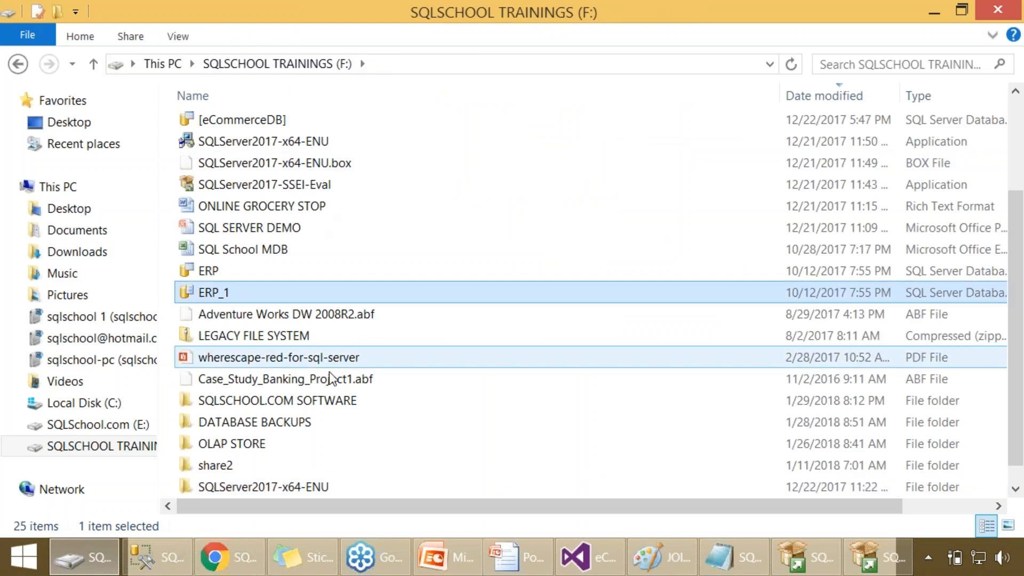
pyautogui.doubleClick(323, 405)
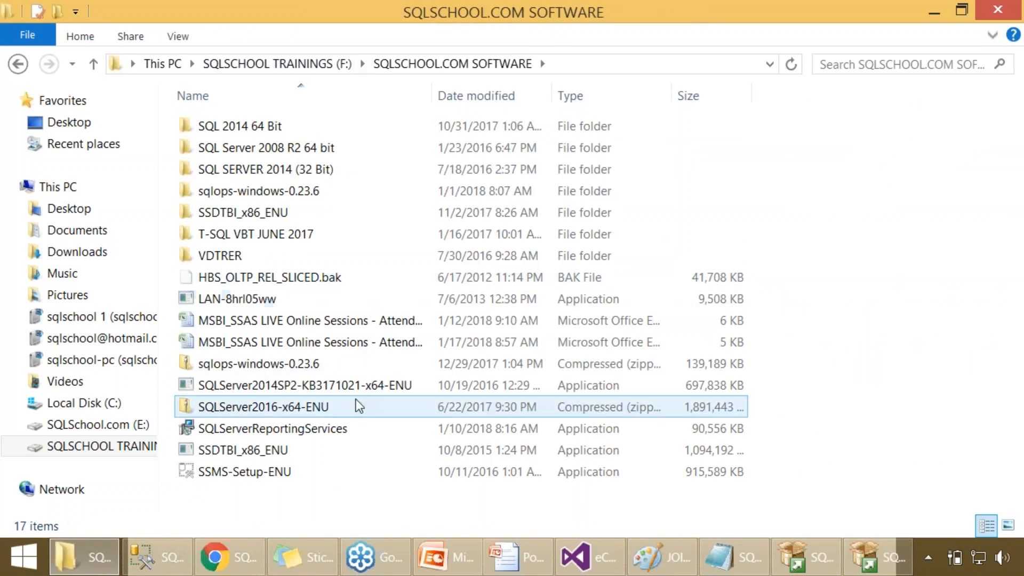
pyautogui.click(311, 433)
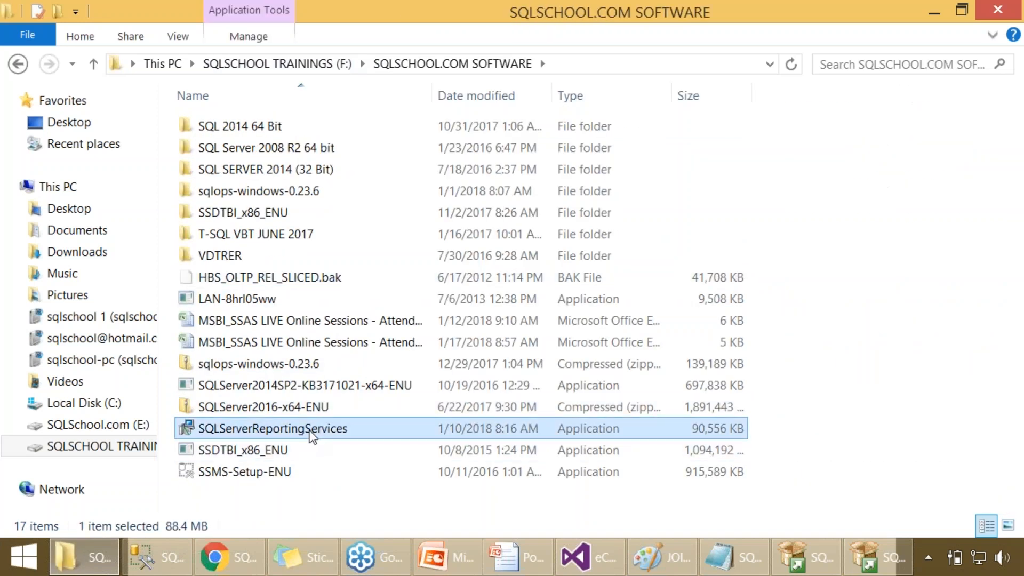
# - Delete the two MSBI_SSAS LIVE Online Sessions attendee files from the SQLSCHOOL.COM SOFTWARE folder
pyautogui.click(350, 343)
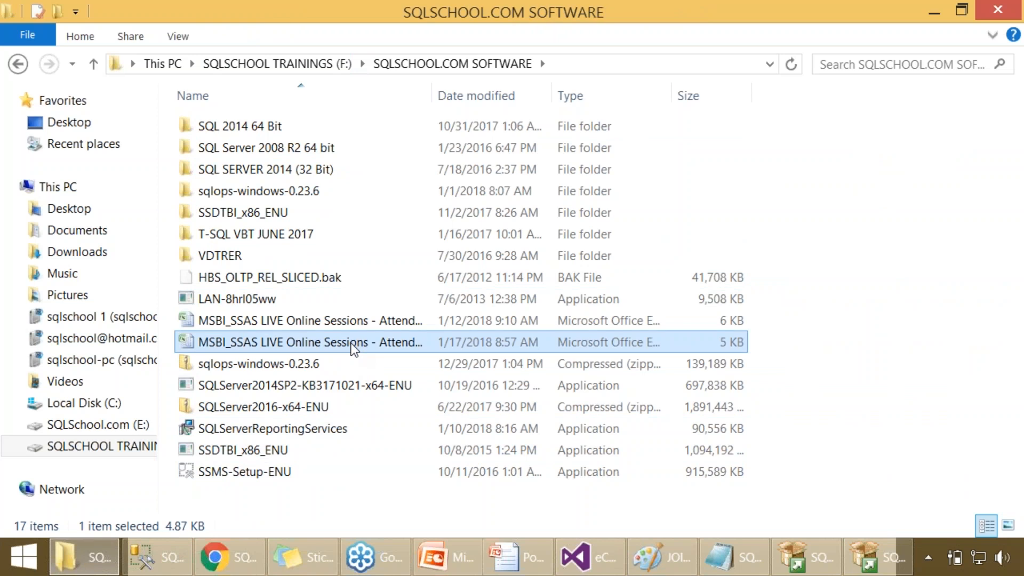
pyautogui.press('Delete')
pyautogui.click(336, 320)
pyautogui.press('Delete')
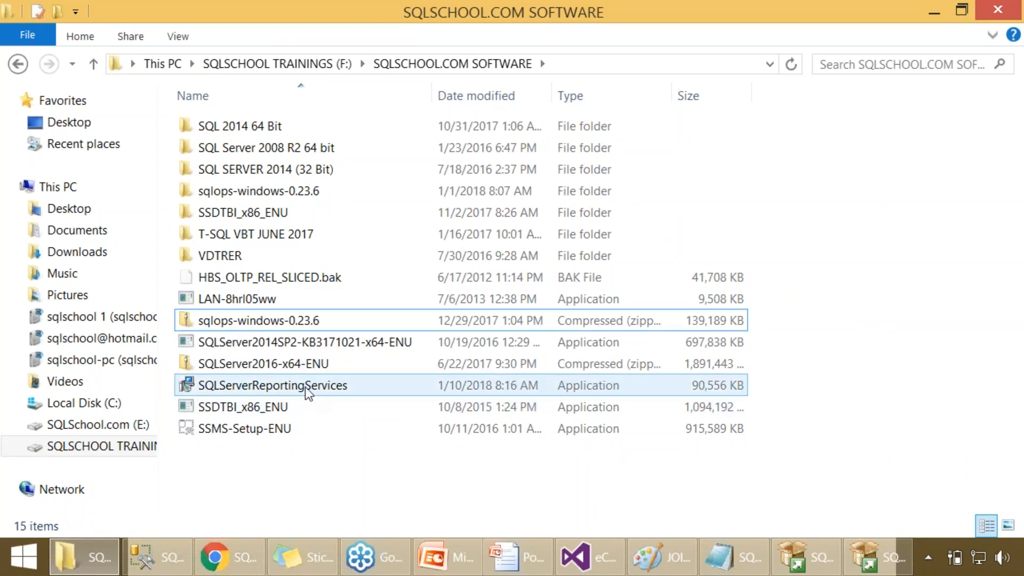
# - Examine the SQLServerReportingServices, SSDTBI_x86_ENU and SSMS-Setup-ENU installers in the software folder
pyautogui.click(305, 386)
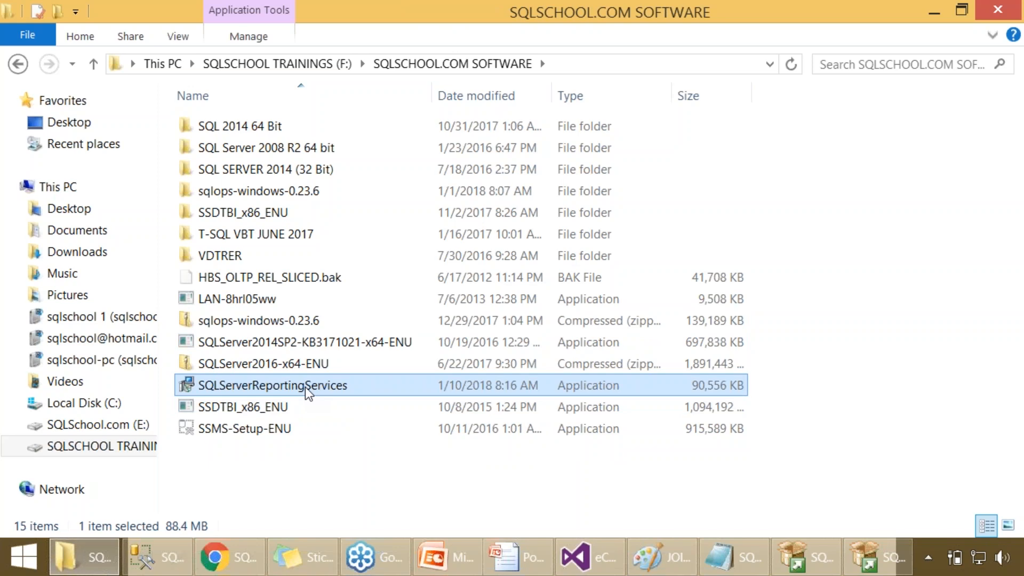
pyautogui.doubleClick(304, 386)
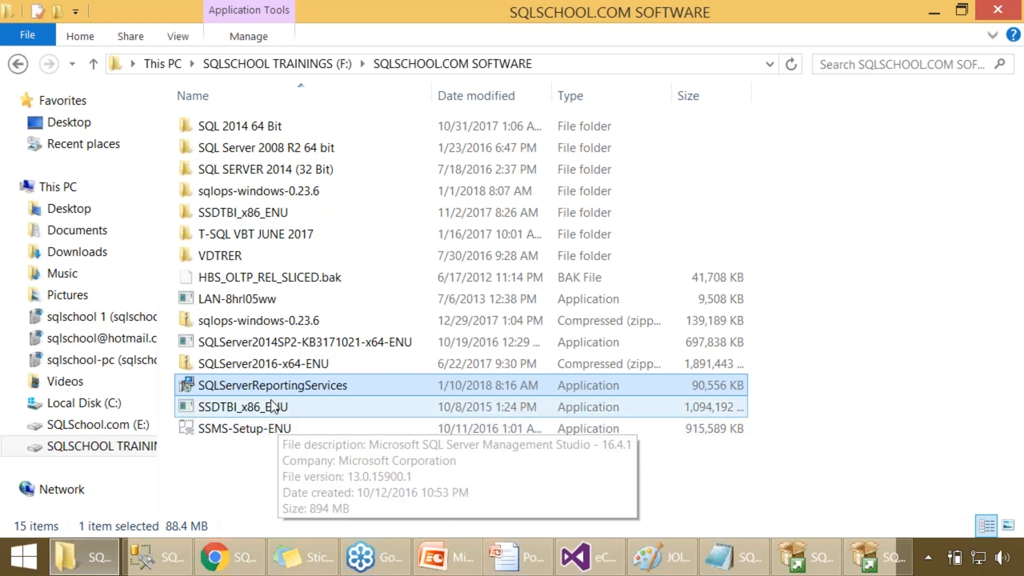
pyautogui.moveTo(302, 393)
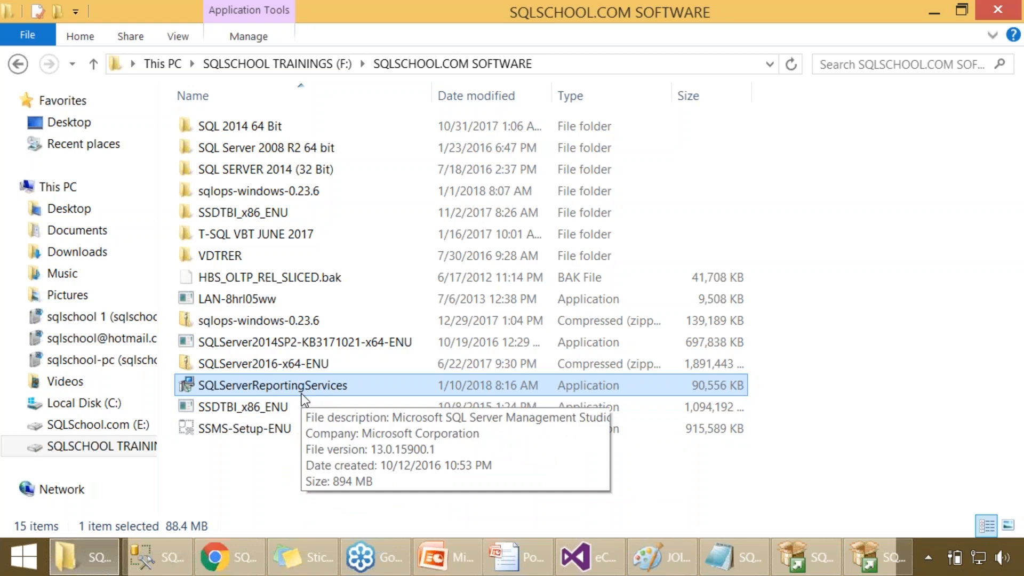
pyautogui.click(278, 461)
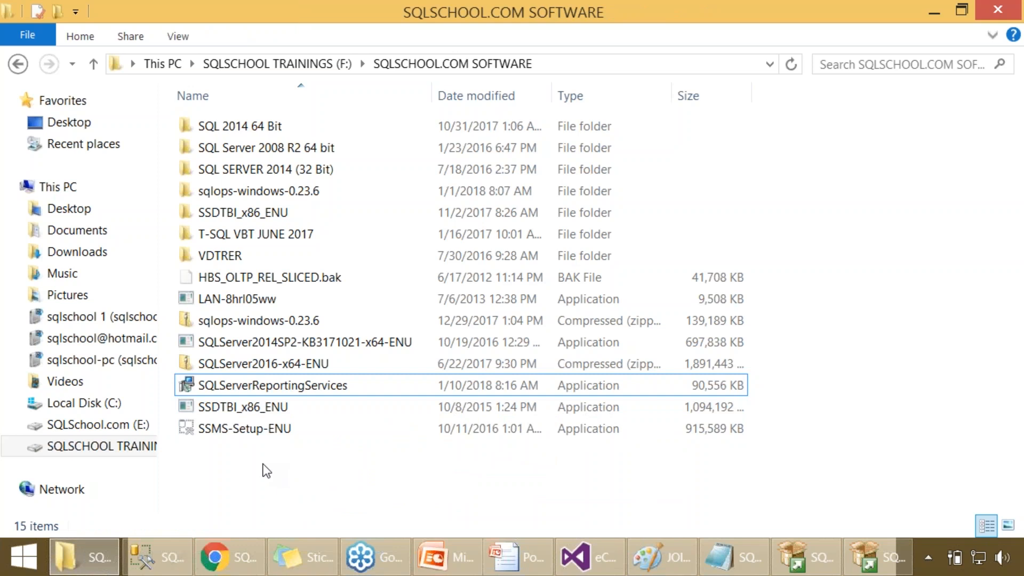
# - Switch to a new Paint drawing and draw a large black-outlined rectangle about 887 × 309 px
pyautogui.press('super+r')
pyautogui.write('MS')
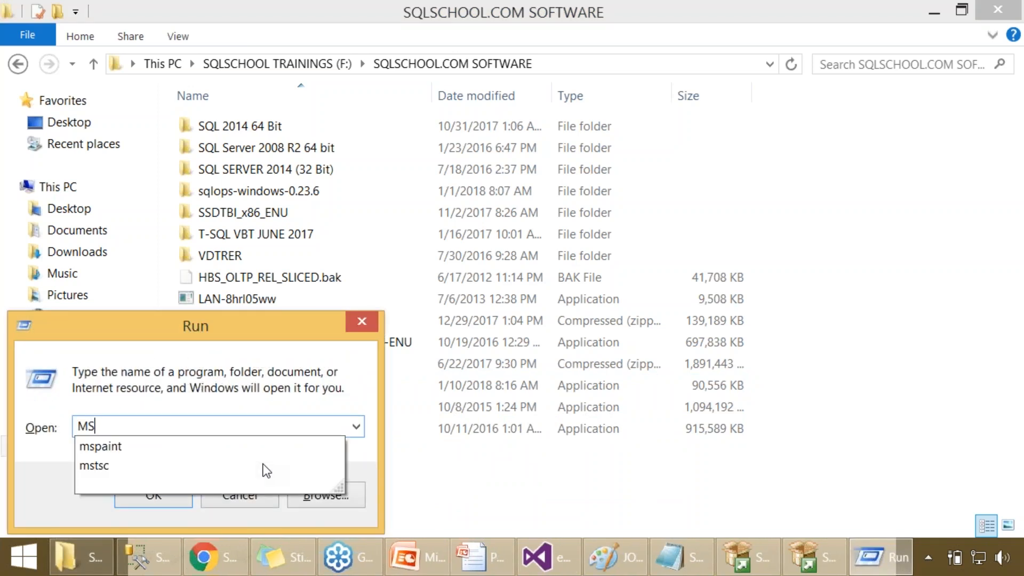
pyautogui.write('PAINT')
pyautogui.press('Return')
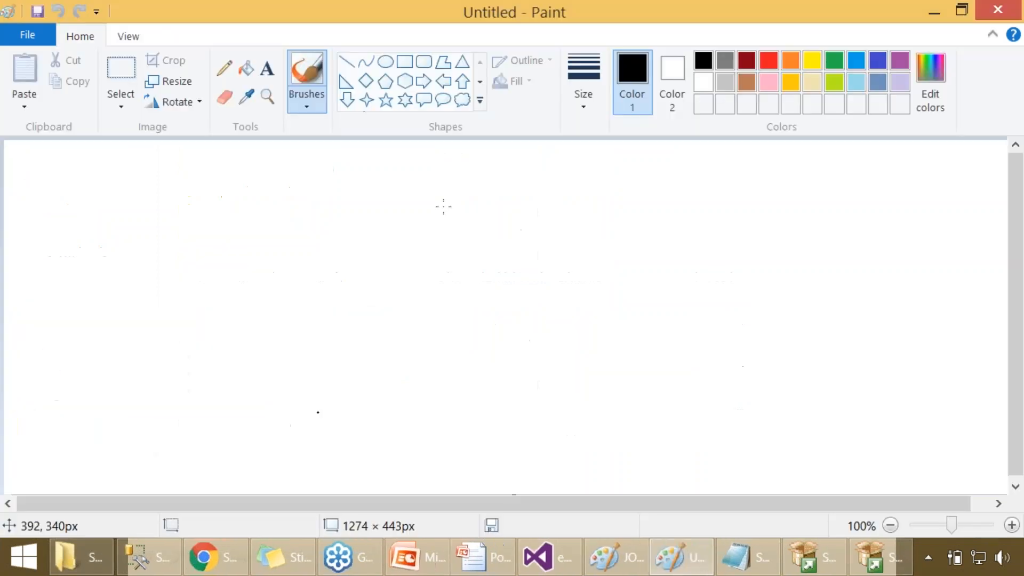
pyautogui.click(404, 61)
pyautogui.moveTo(119, 147)
pyautogui.mouseDown()
pyautogui.moveTo(879, 474)
pyautogui.moveTo(862, 490)
pyautogui.moveTo(675, 487)
pyautogui.moveTo(774, 447)
pyautogui.moveTo(828, 393)
pyautogui.mouseUp()
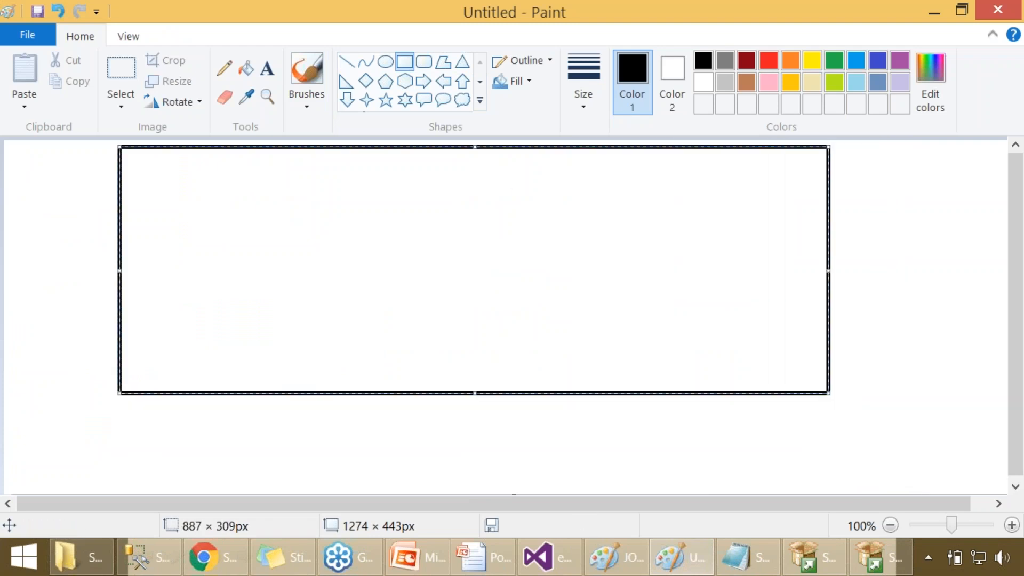
pyautogui.click(245, 68)
pyautogui.click(812, 82)
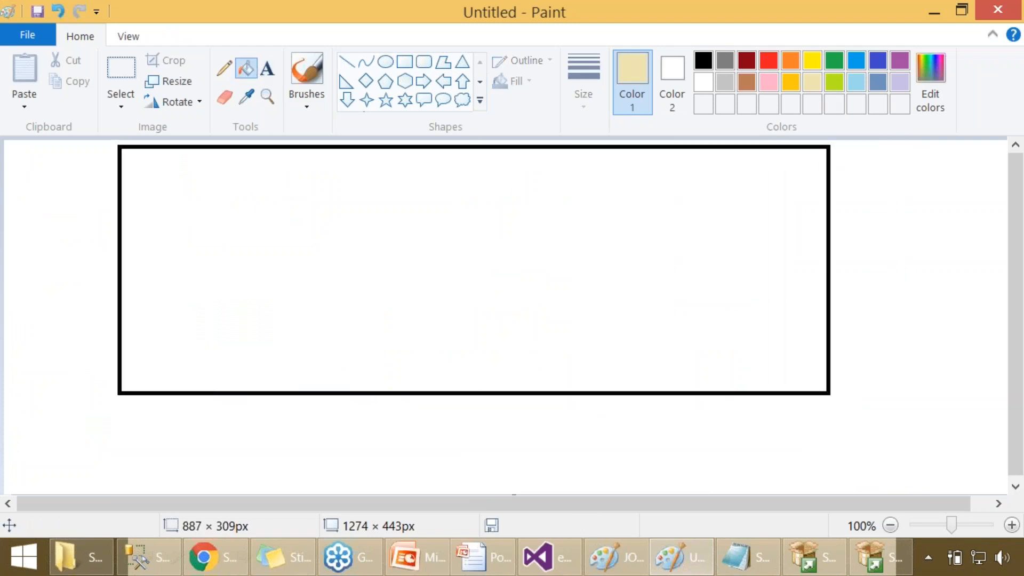
pyautogui.click(829, 178)
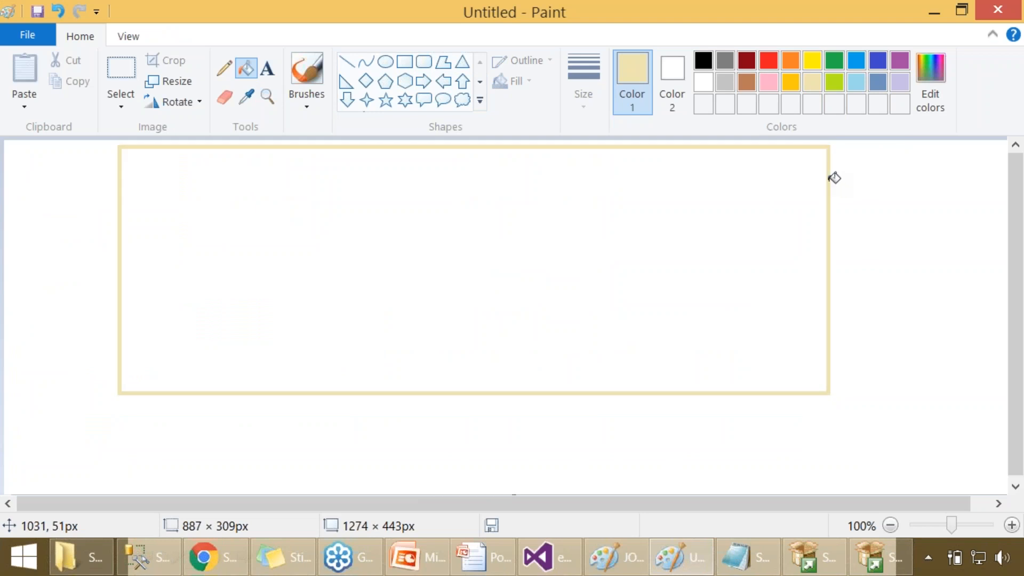
pyautogui.hotkey('ctrl', 'z')
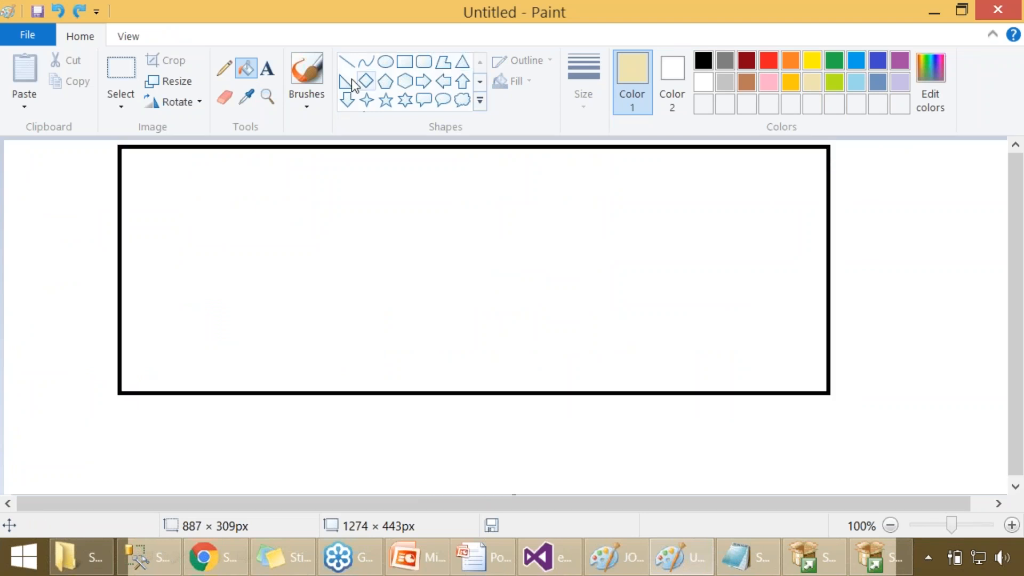
# - Draw a black-outlined rectangle about 512 × 101 px directly below the large one, aligned with its right edge
pyautogui.click(405, 61)
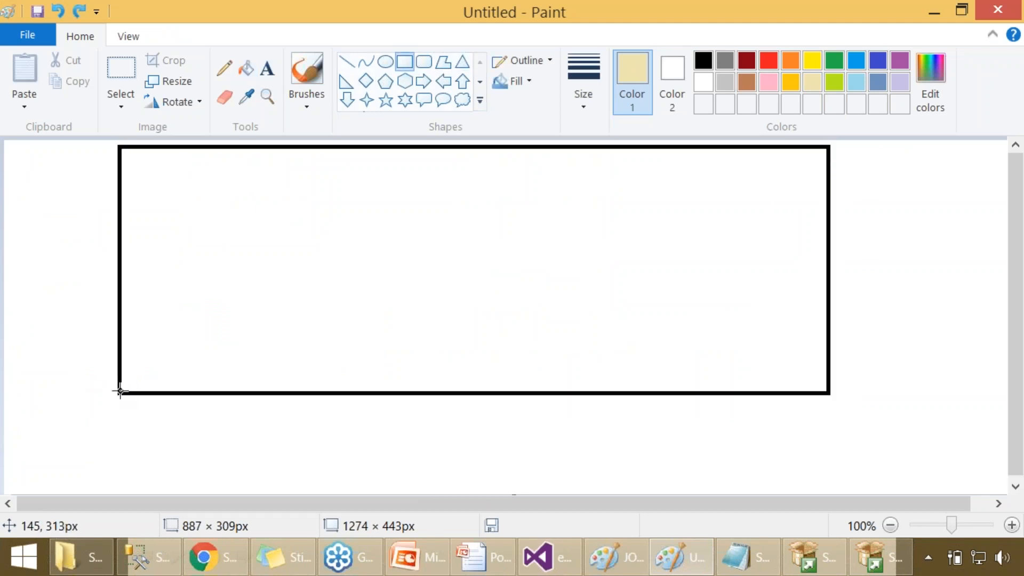
pyautogui.moveTo(418, 393); pyautogui.dragTo(648, 442)
pyautogui.moveTo(718, 447); pyautogui.dragTo(828, 472)
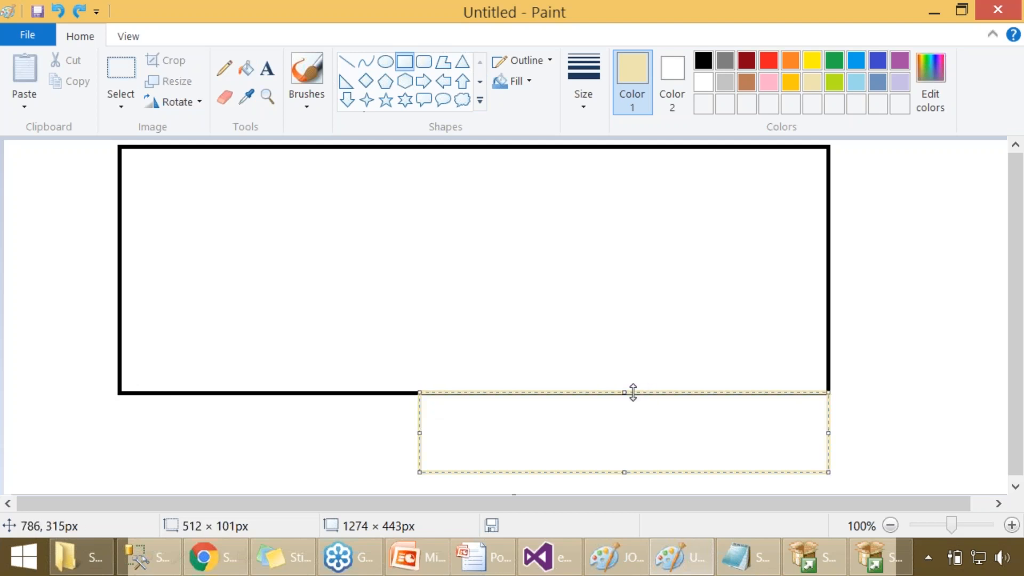
pyautogui.click(703, 60)
pyautogui.click(874, 315)
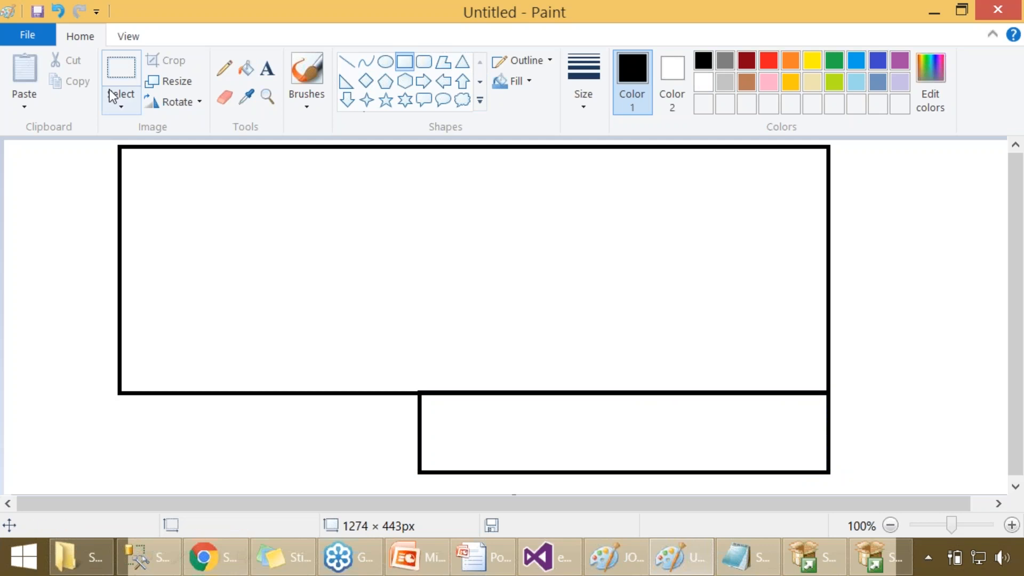
# - Fill the small rectangle below the large one with gold
pyautogui.click(246, 68)
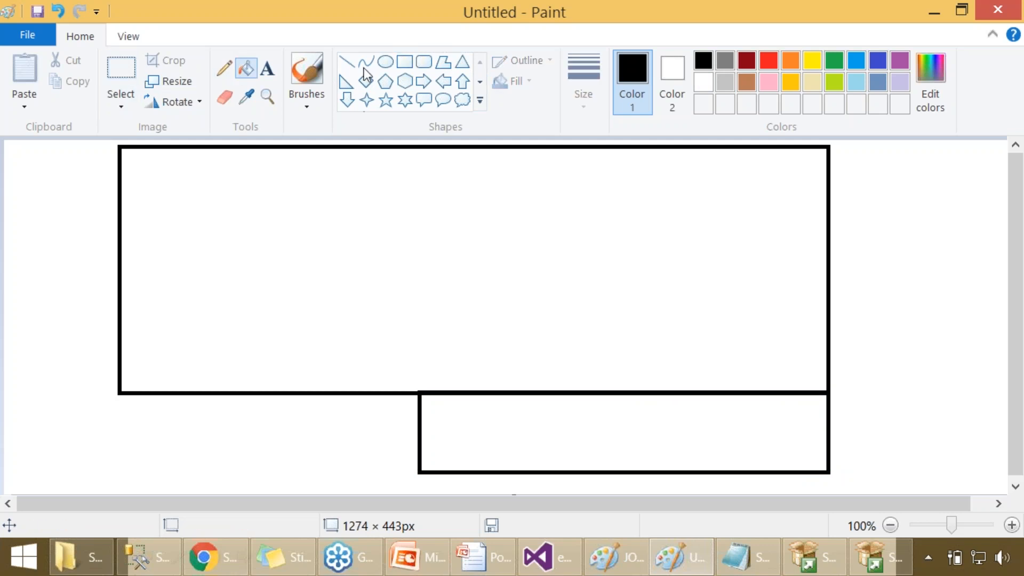
pyautogui.click(790, 82)
pyautogui.click(679, 421)
# - Add the text "REPORTING SERVICES" in black inside the gold rectangle
pyautogui.click(268, 68)
pyautogui.click(529, 421)
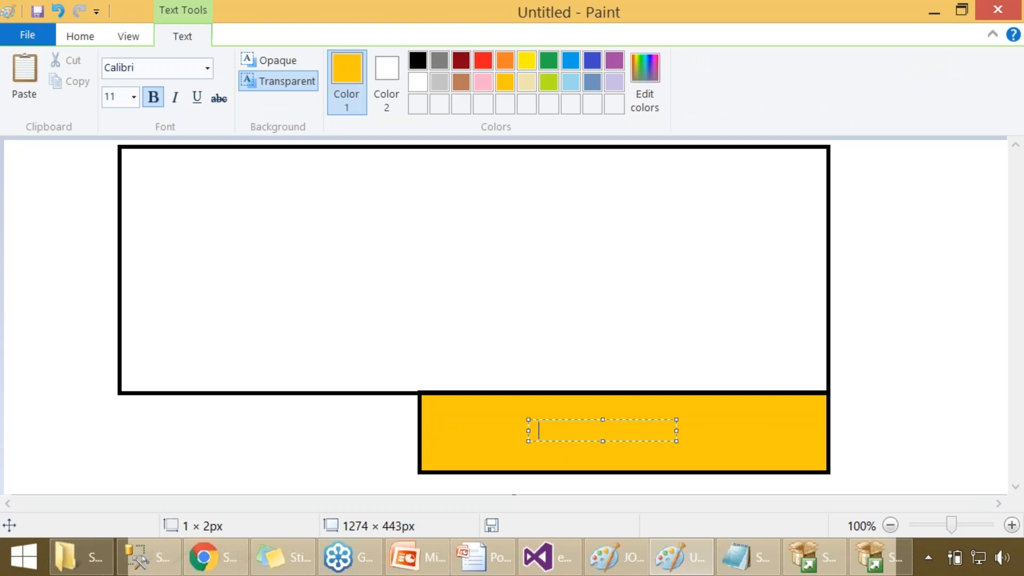
pyautogui.write('RE')
pyautogui.hotkey('ctrl', 'a')
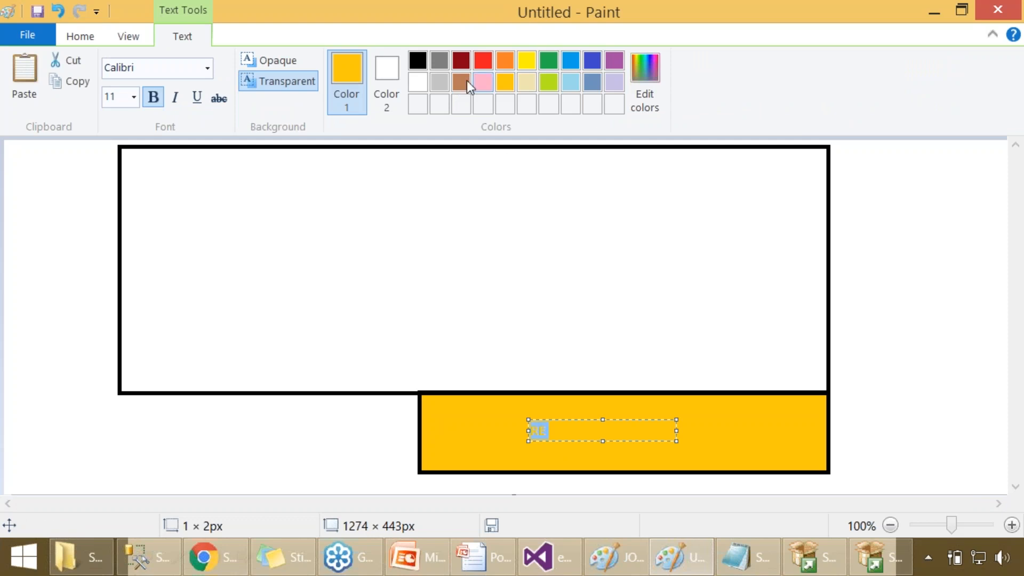
pyautogui.click(421, 58)
pyautogui.click(568, 436)
pyautogui.write('PORTING SERVICES')
# - Set the "REPORTING SERVICES" text to size 22 and enlarge its text box until the label fits on one line
pyautogui.hotkey('ctrl', 'a')
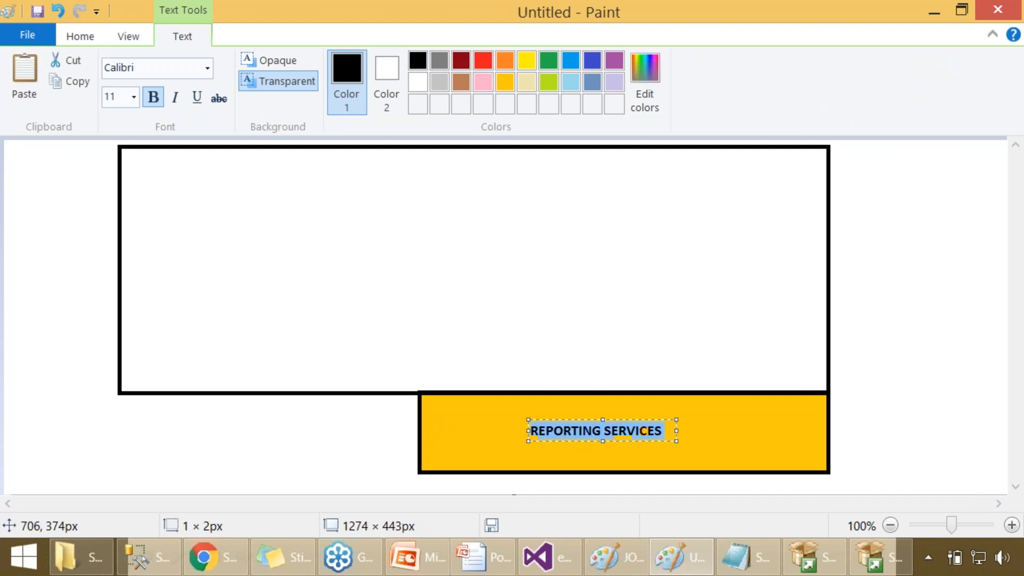
pyautogui.click(135, 97)
pyautogui.click(127, 278)
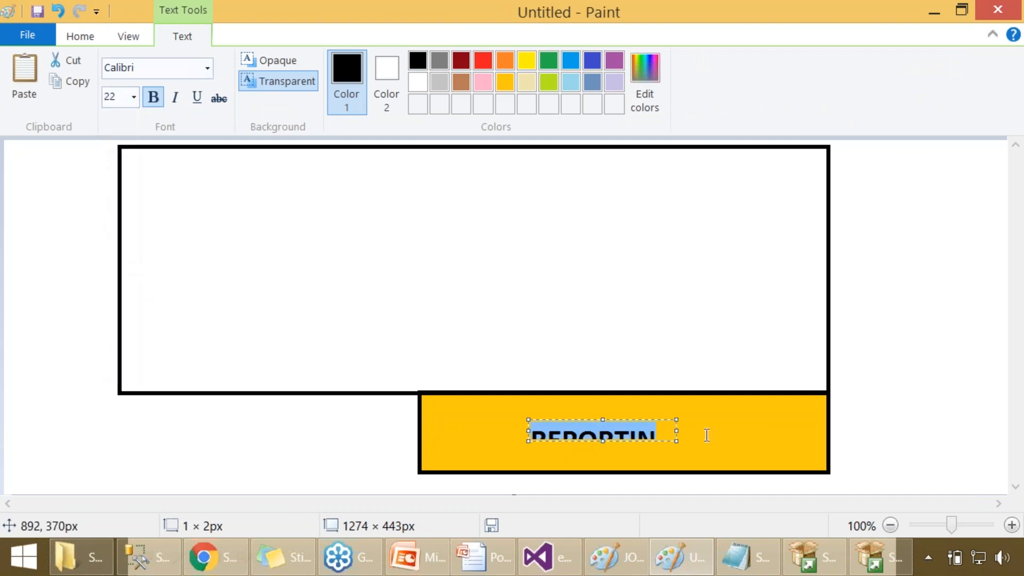
pyautogui.moveTo(676, 440); pyautogui.dragTo(798, 476)
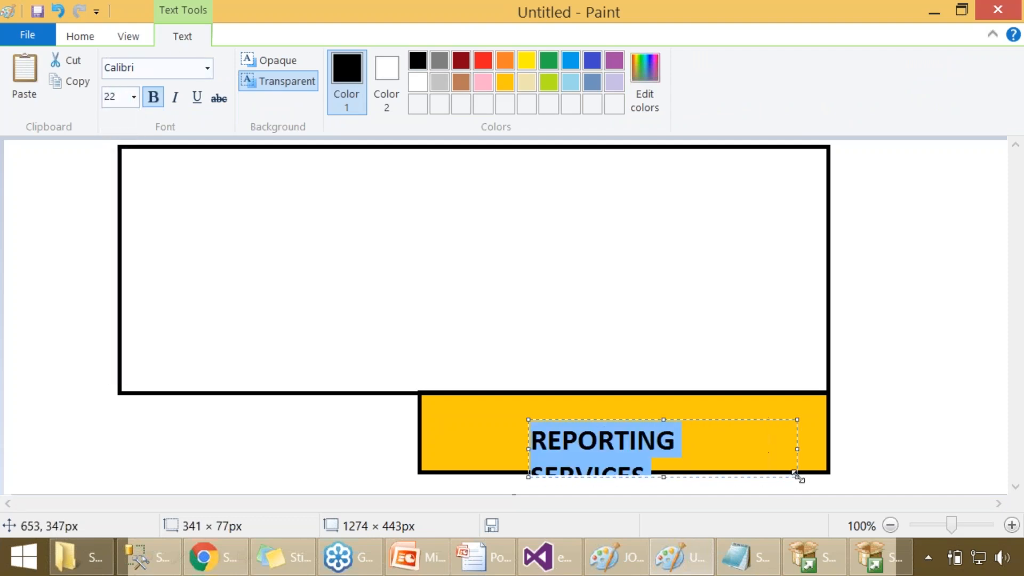
pyautogui.moveTo(532, 449); pyautogui.dragTo(475, 449)
pyautogui.click(279, 350)
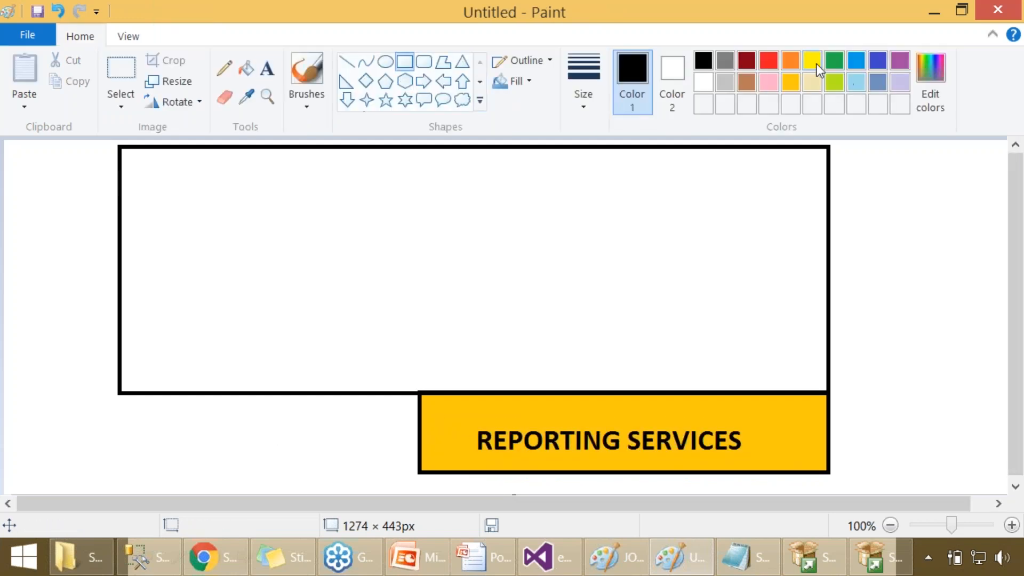
# - Draw a gold-outlined rectangle about 497 × 139 px in the large rectangle's lower-left corner and nudge it inside the black border
pyautogui.click(792, 84)
pyautogui.moveTo(121, 281)
pyautogui.mouseDown()
pyautogui.moveTo(159, 318)
pyautogui.moveTo(729, 370)
pyautogui.moveTo(725, 388)
pyautogui.moveTo(651, 384)
pyautogui.moveTo(545, 404)
pyautogui.moveTo(468, 402)
pyautogui.moveTo(517, 393)
pyautogui.mouseUp()
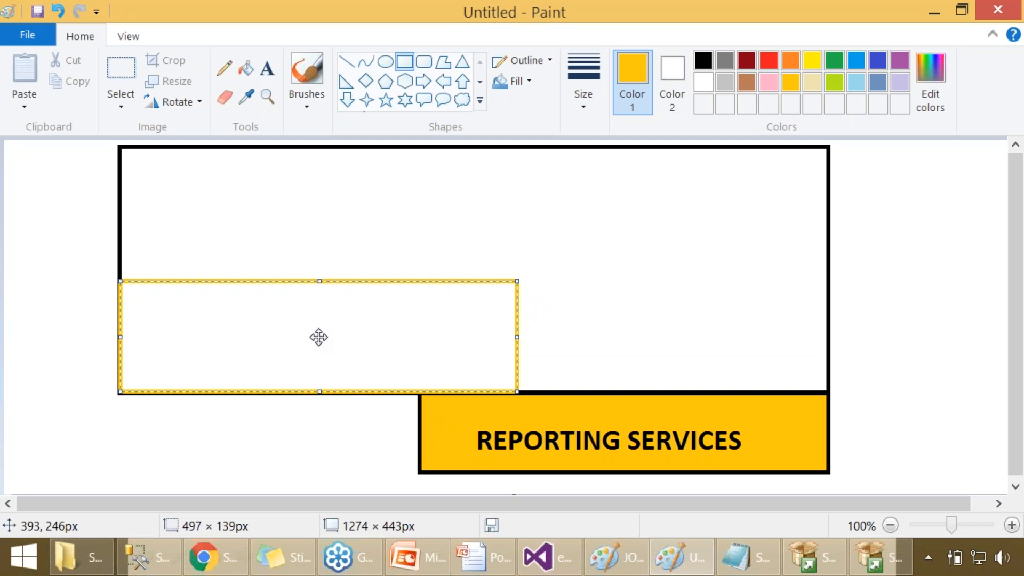
pyautogui.press('Up')
pyautogui.press('Up')
pyautogui.press('Up')
pyautogui.press('Right')
pyautogui.press('Right')
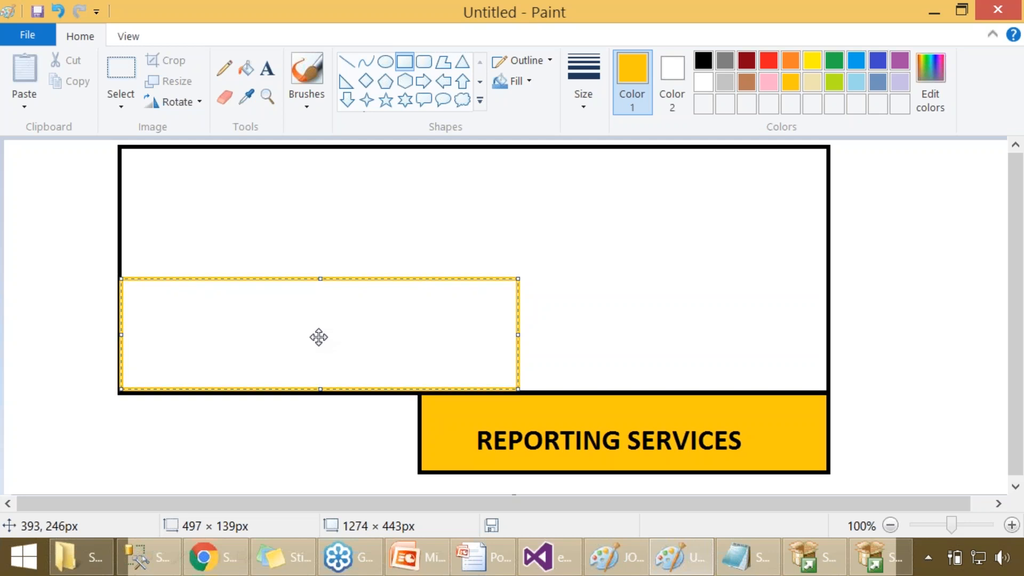
pyautogui.click(260, 229)
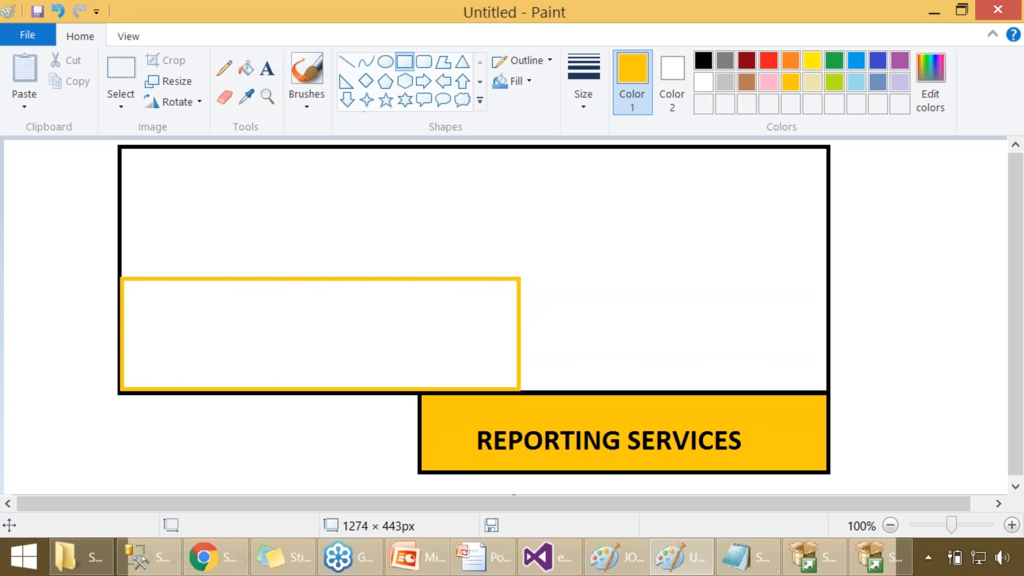
# - Fill the gold-outlined rectangle with gold and recolor it, outline included, to yellow
pyautogui.click(245, 68)
pyautogui.click(299, 329)
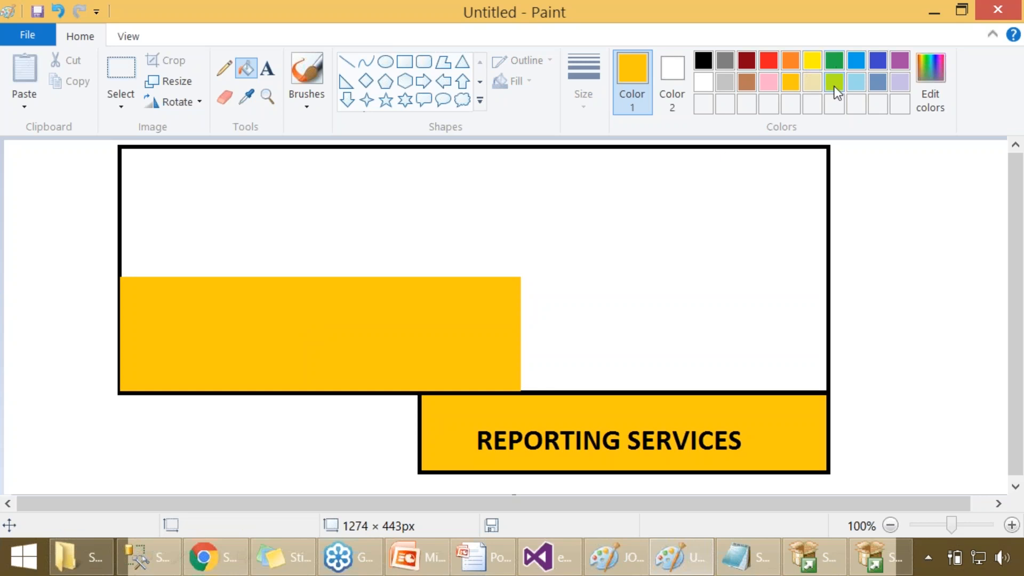
pyautogui.click(810, 62)
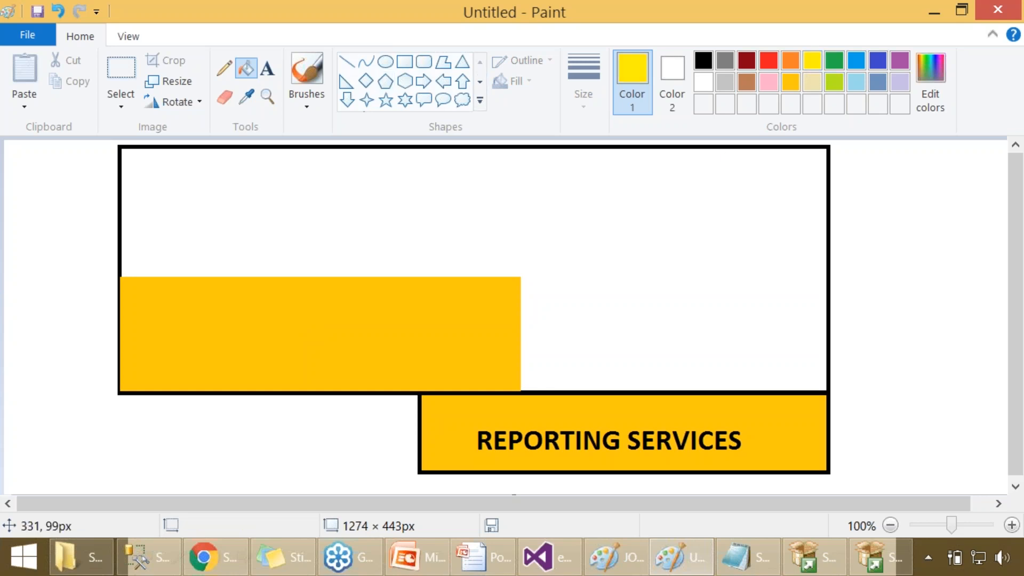
pyautogui.click(271, 248)
pyautogui.hotkey('ctrl', 'z')
pyautogui.click(258, 311)
# - Add the black label "DATABSE ENGINE" inside the yellow rectangle
pyautogui.click(267, 69)
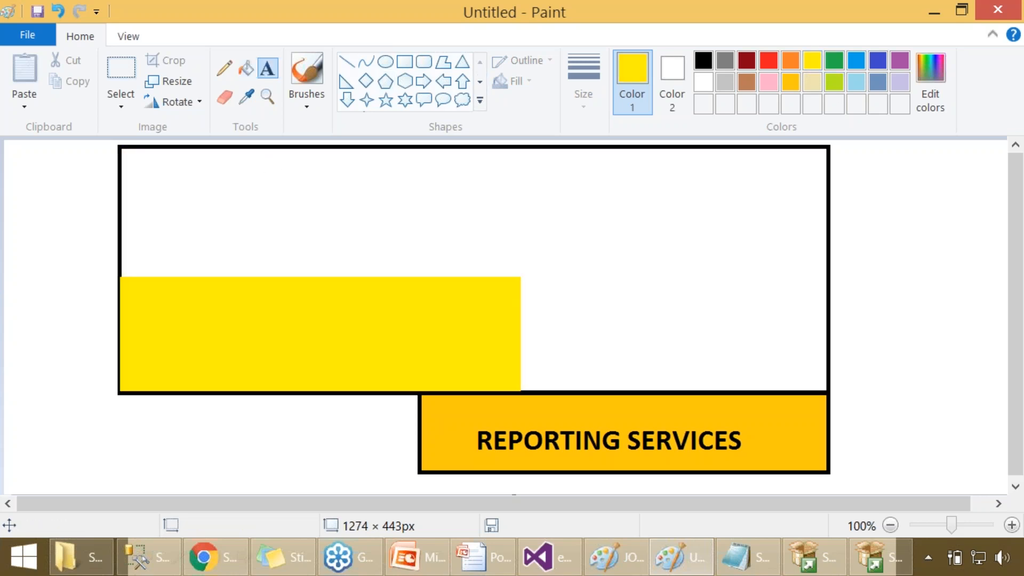
pyautogui.moveTo(208, 305); pyautogui.dragTo(447, 358)
pyautogui.write('ANALYSIS')
pyautogui.write('ENGIE')
pyautogui.hotkey('ctrl', 'a')
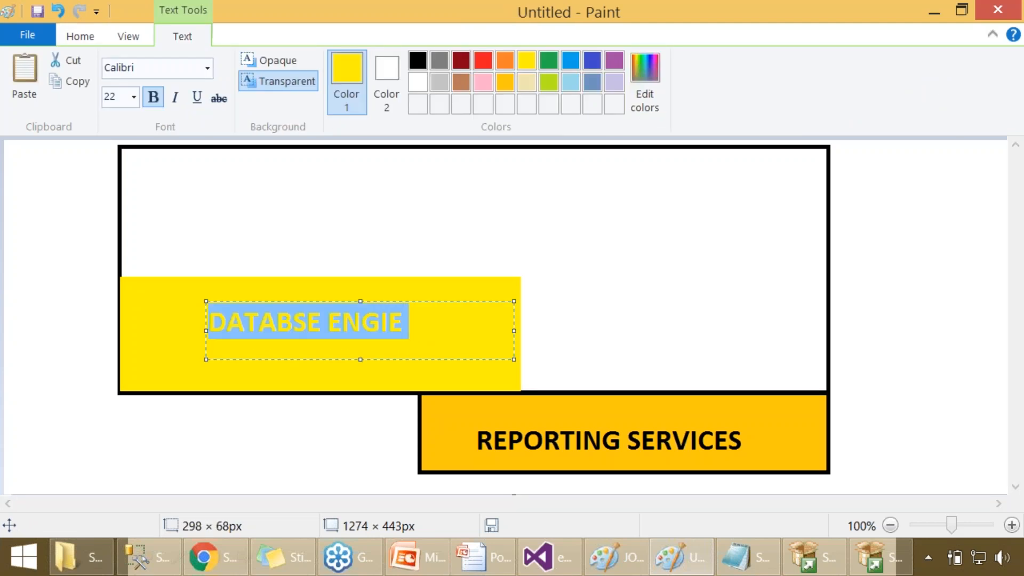
pyautogui.click(418, 60)
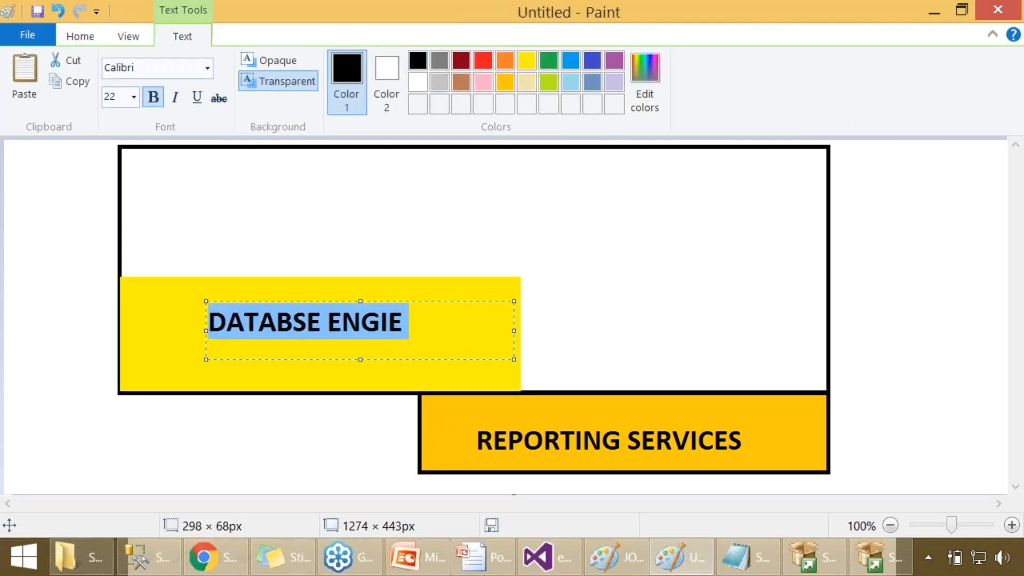
pyautogui.click(388, 322)
pyautogui.write('N')
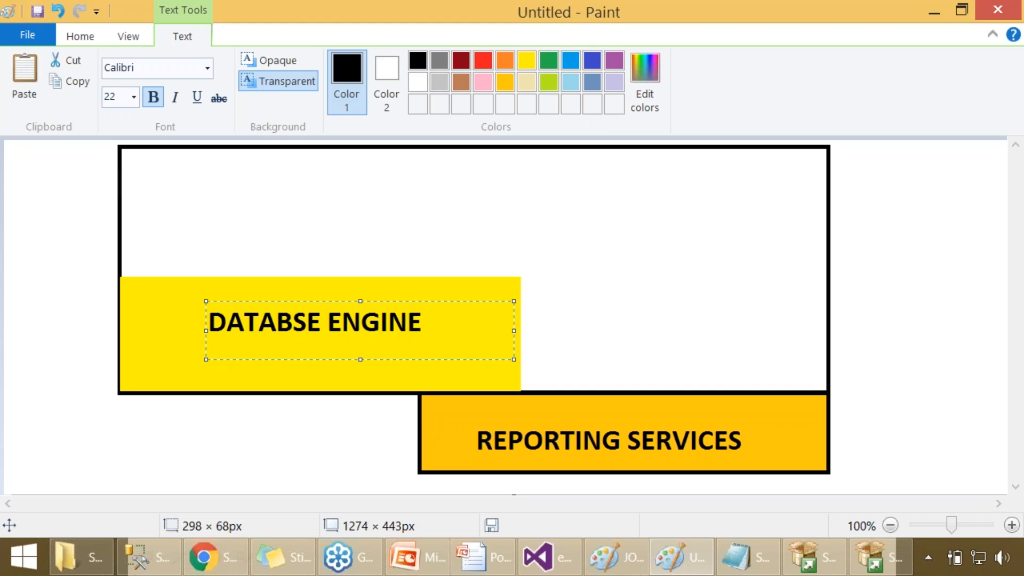
# - Switch to SQL Server Management Studio and examine the server types available when connecting Object Explorer
pyautogui.click(177, 559)
pyautogui.click(21, 43)
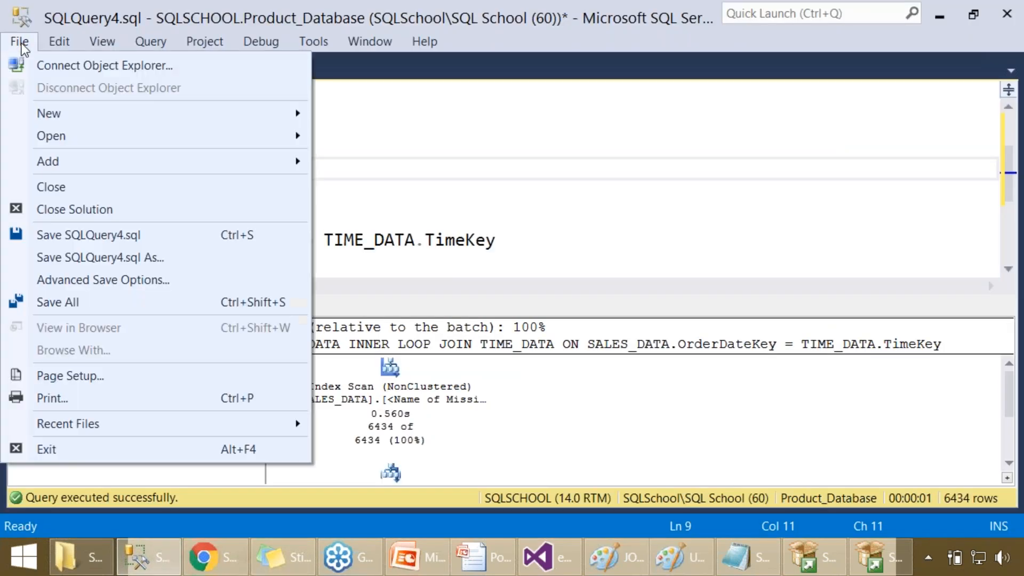
pyautogui.click(53, 63)
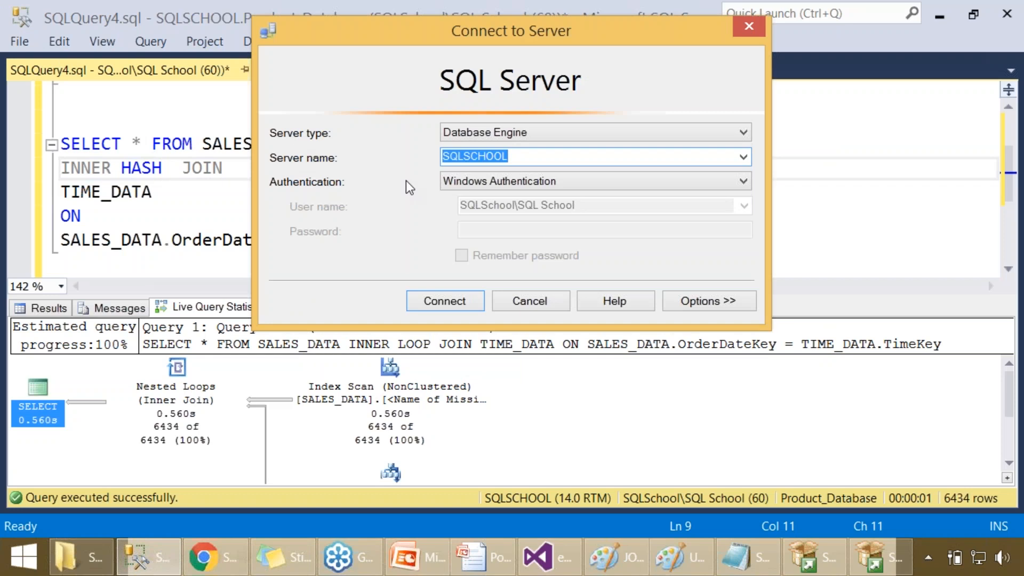
pyautogui.click(520, 133)
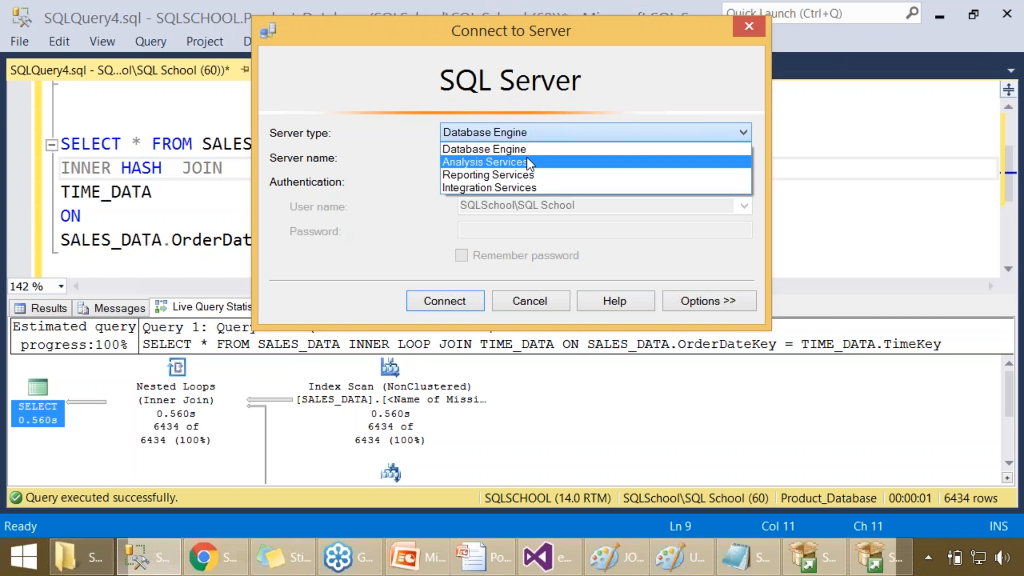
pyautogui.click(301, 221)
# - Switch back to the Paint drawing and add "T-SQL" and "POWERSHELL" on two lines below the "DATABSE ENGINE" label
pyautogui.click(680, 557)
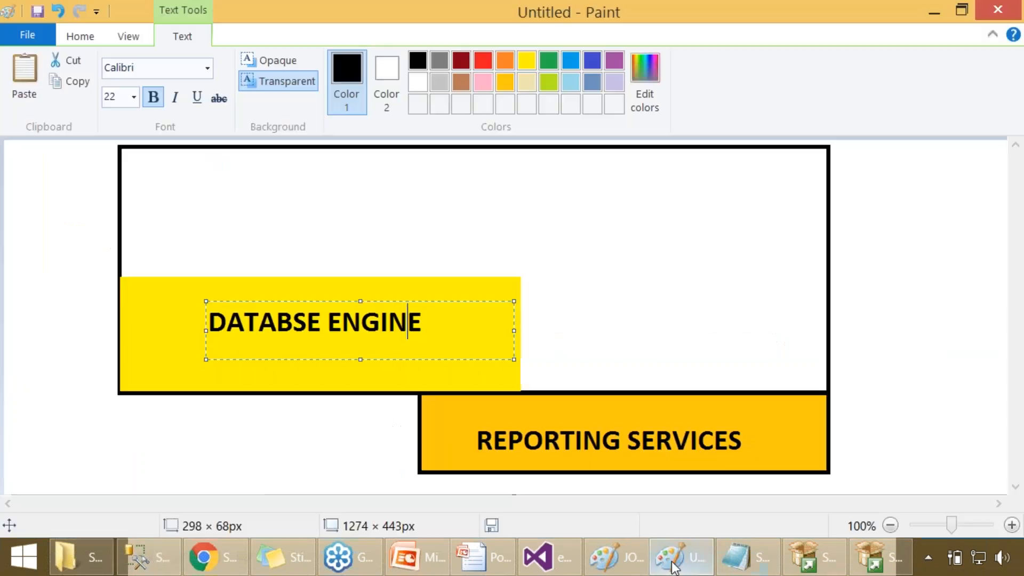
pyautogui.click(332, 428)
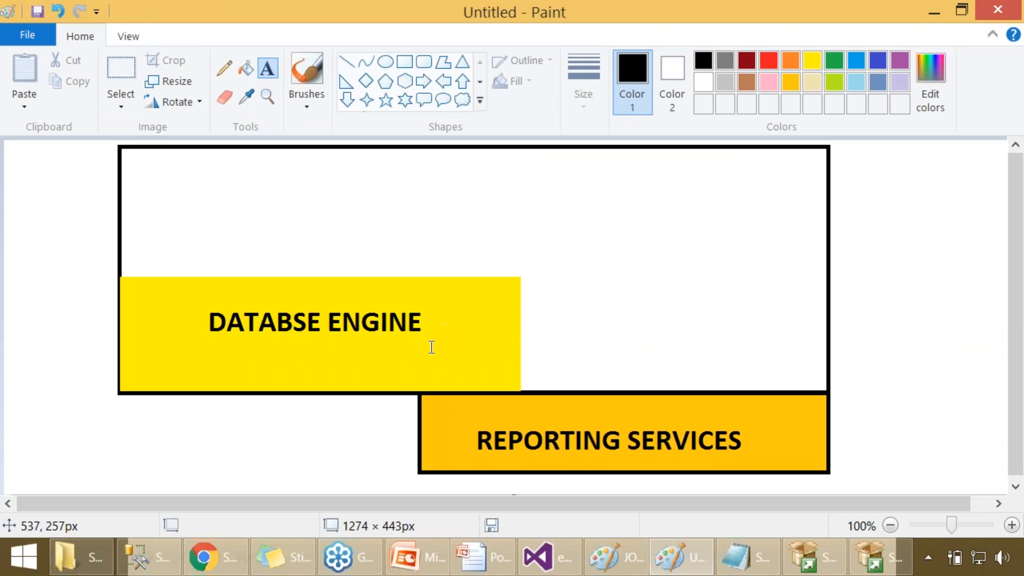
pyautogui.click(435, 352)
pyautogui.write('T-SQL')
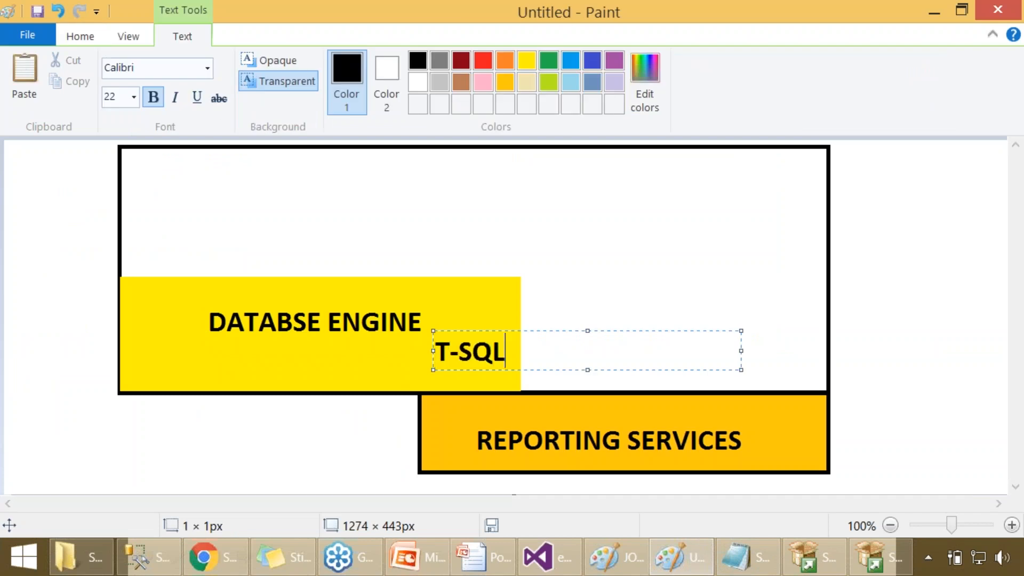
pyautogui.press('Return')
pyautogui.write('POWERSHELL')
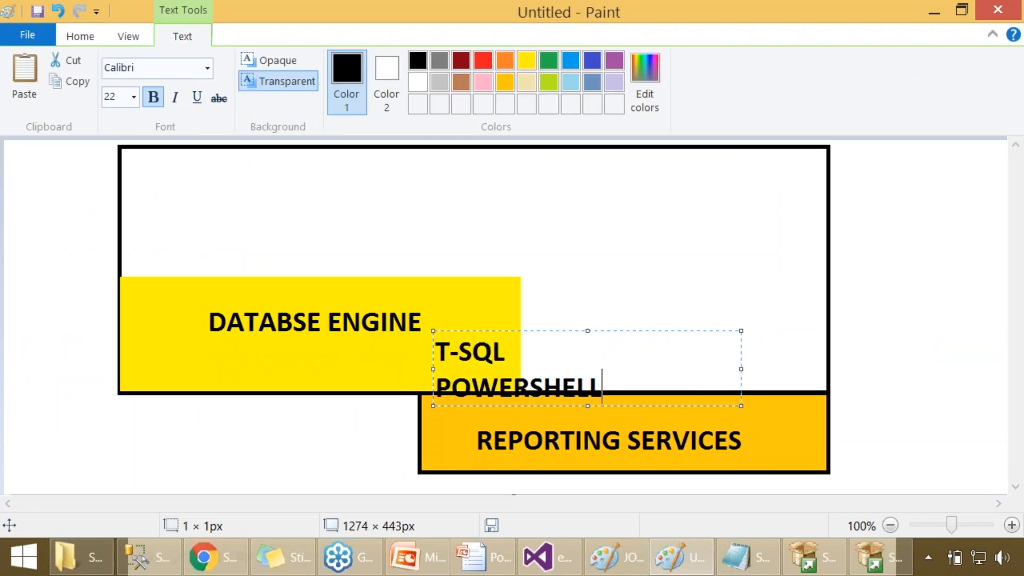
# - Reduce the "T-SQL" and "POWERSHELL" text to size 14 and move it into the yellow rectangle's lower-right corner
pyautogui.hotkey('ctrl', 'a')
pyautogui.click(118, 96)
pyautogui.write('18')
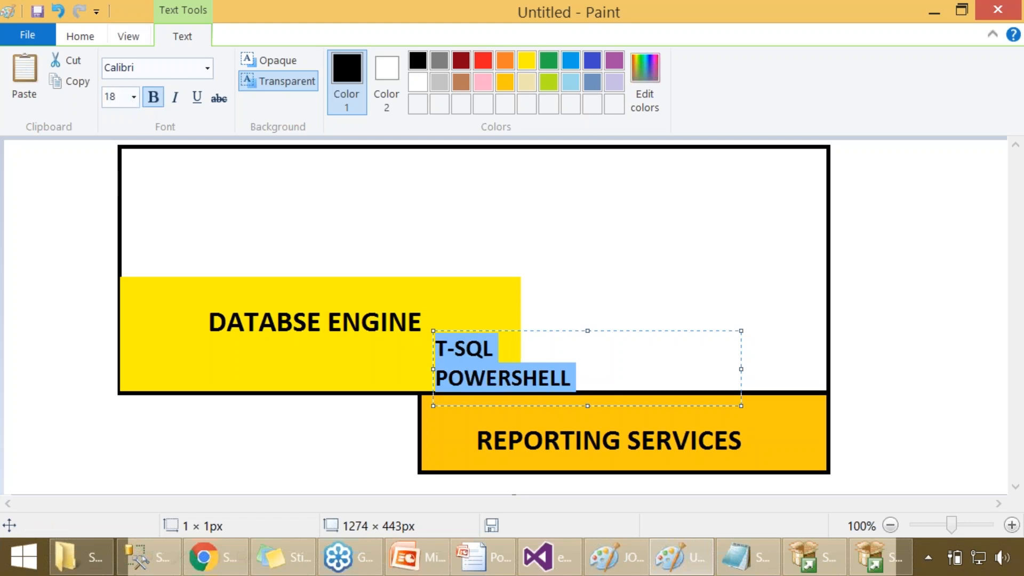
pyautogui.doubleClick(112, 96)
pyautogui.write('104')
pyautogui.press('Return')
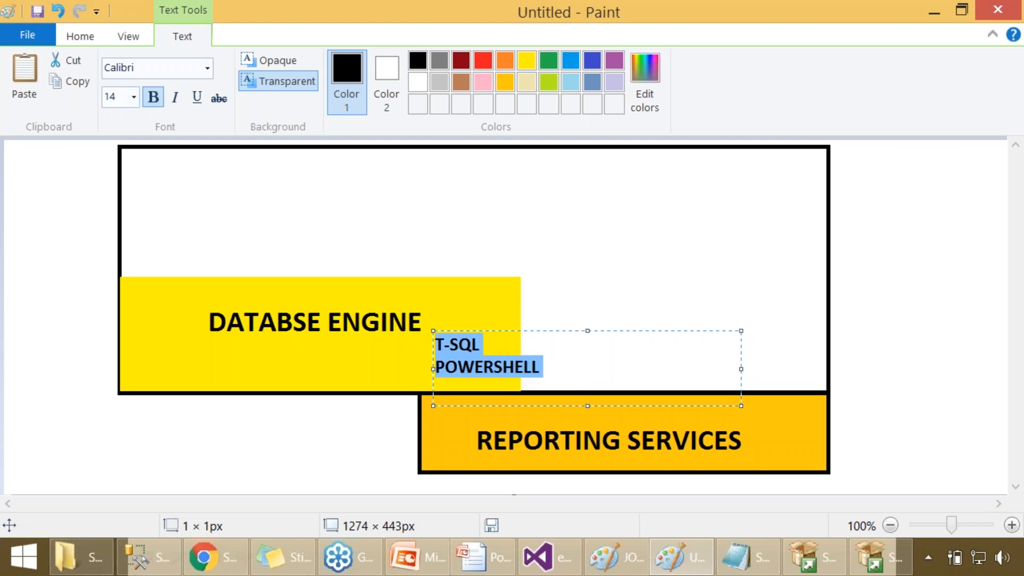
pyautogui.moveTo(498, 332); pyautogui.dragTo(470, 340)
pyautogui.click(537, 288)
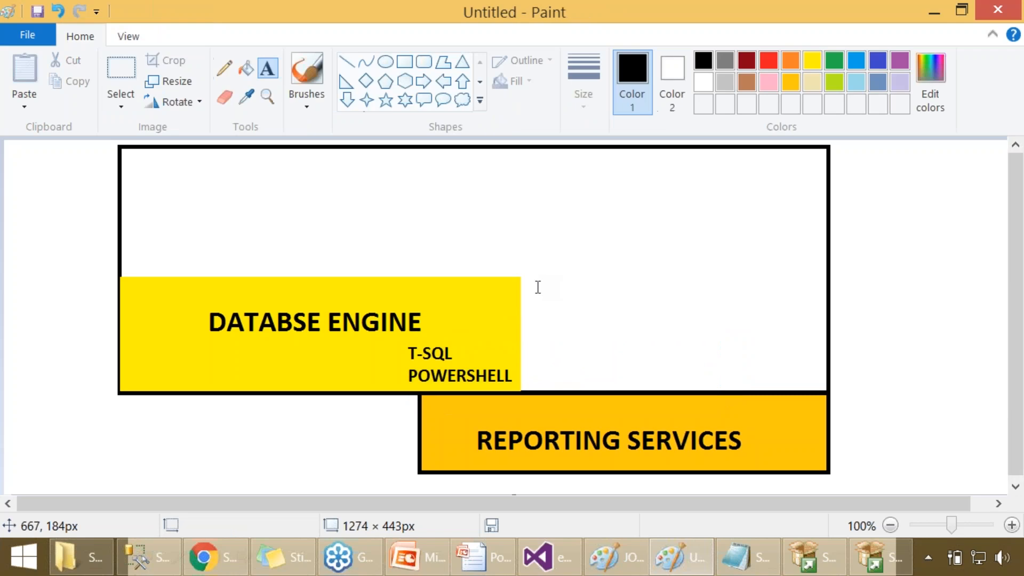